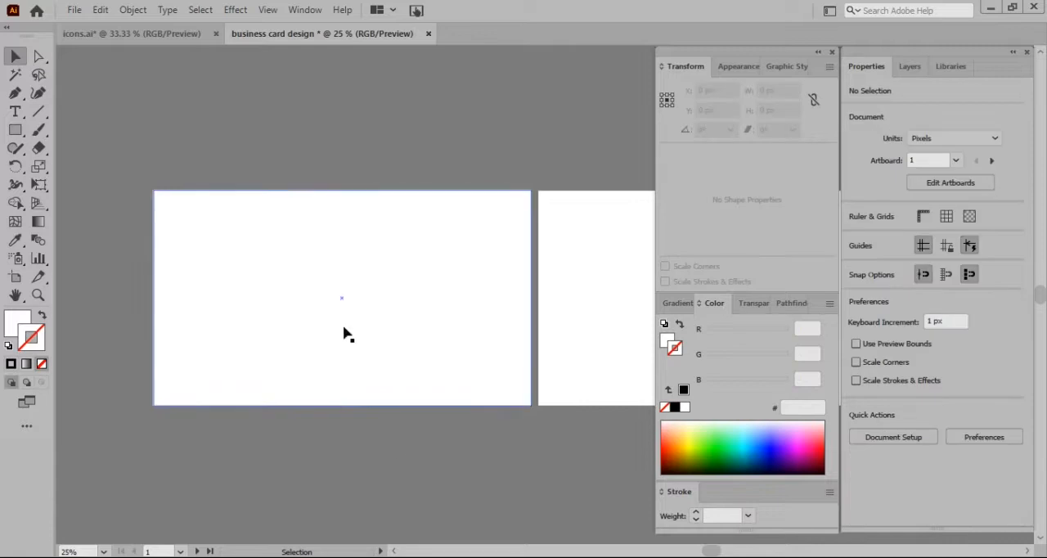
Give the 1050 × 600 px background rectangle a black fill and no stroke
left_click(264, 346)
left_click(675, 407)
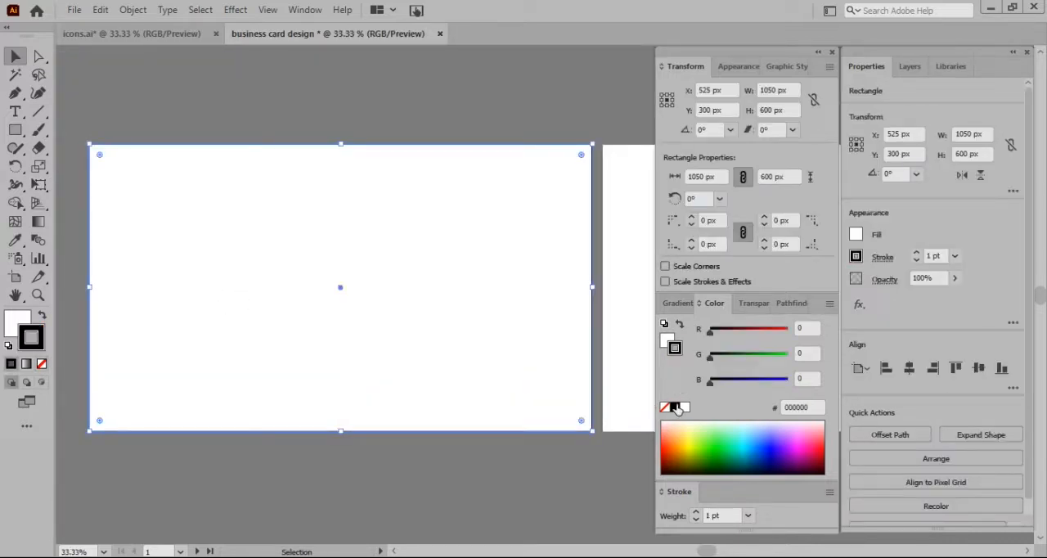
left_click(41, 317)
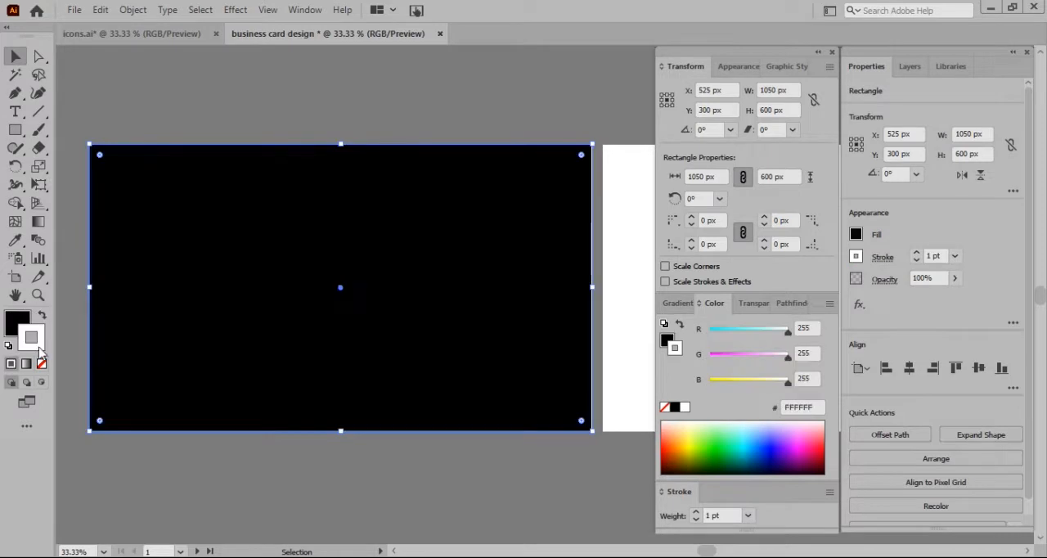
left_click(63, 380)
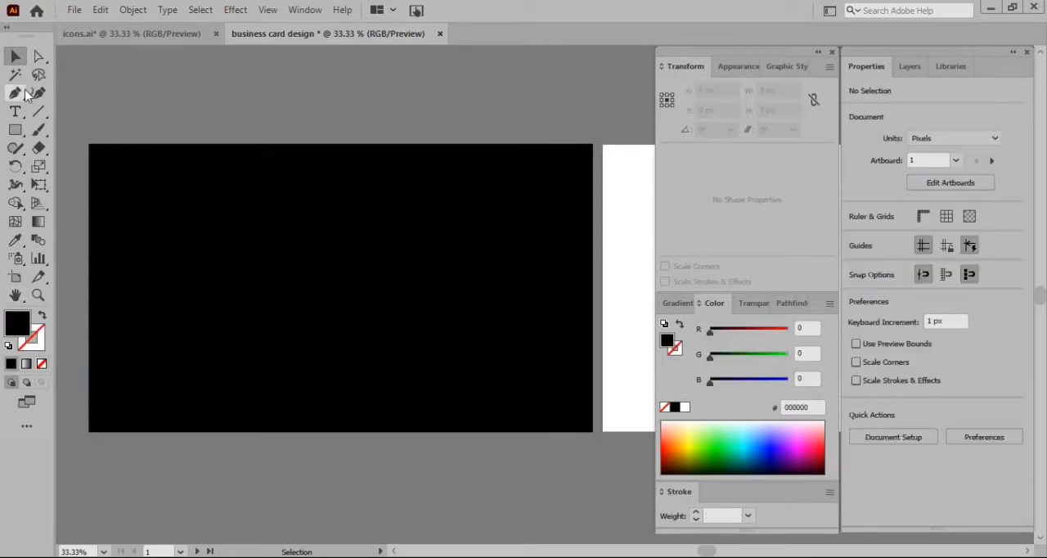
Draw a rectangle about 723 × 292 px in the middle of the black background and fill it white
left_click(15, 130)
left_click_drag(130, 220, 515, 373)
left_click(16, 55)
left_click_drag(342, 289, 346, 293)
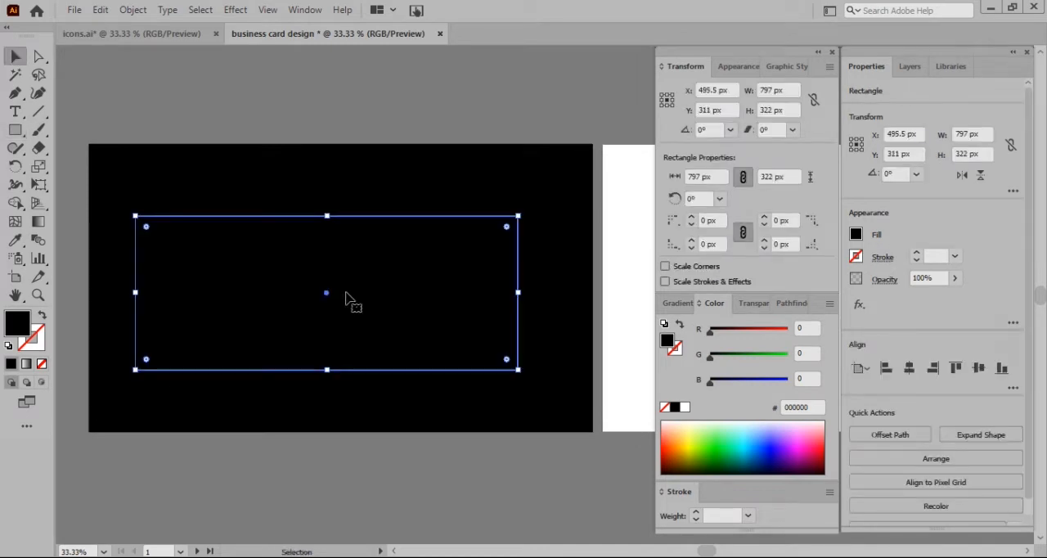
left_click_drag(135, 293, 171, 294)
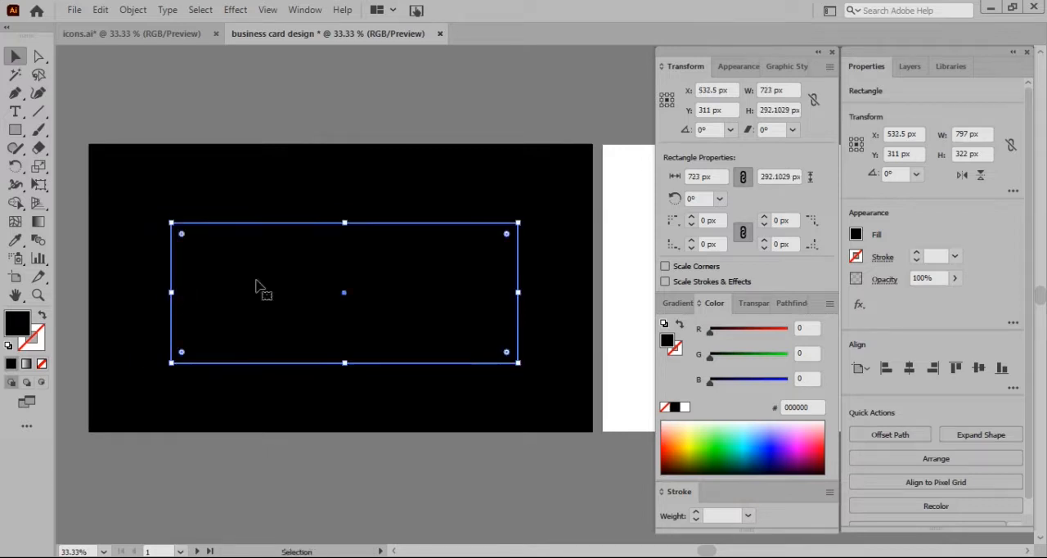
left_click_drag(370, 298, 372, 293)
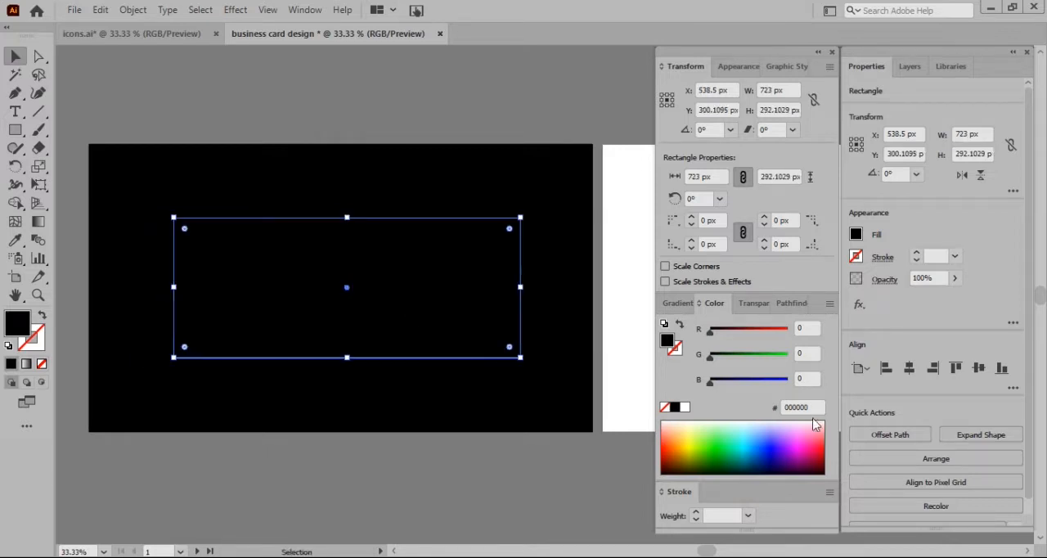
left_click(684, 407)
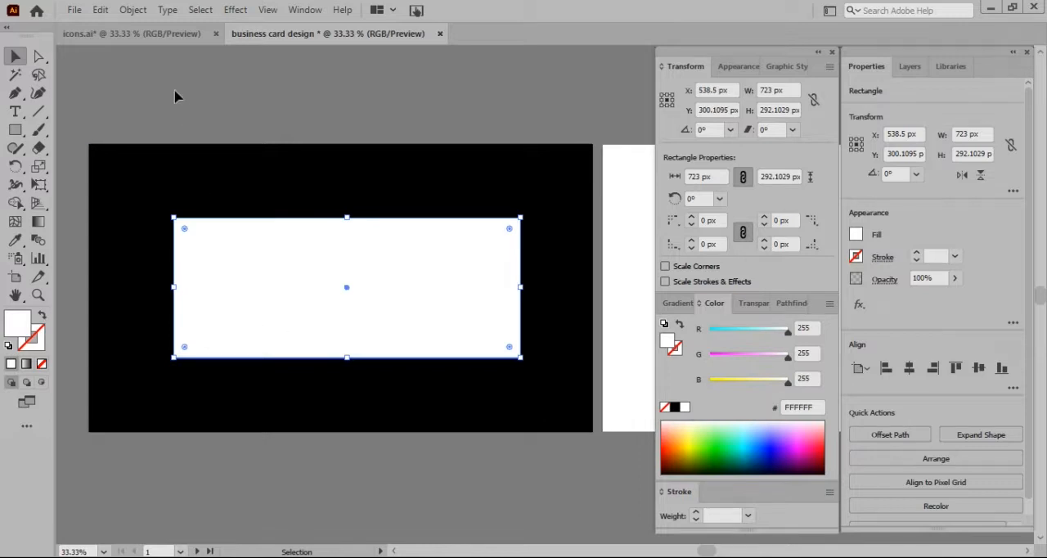
Add an anchor point at the midpoint of the white rectangle's left edge and another at its right edge's midpoint
left_click(15, 93)
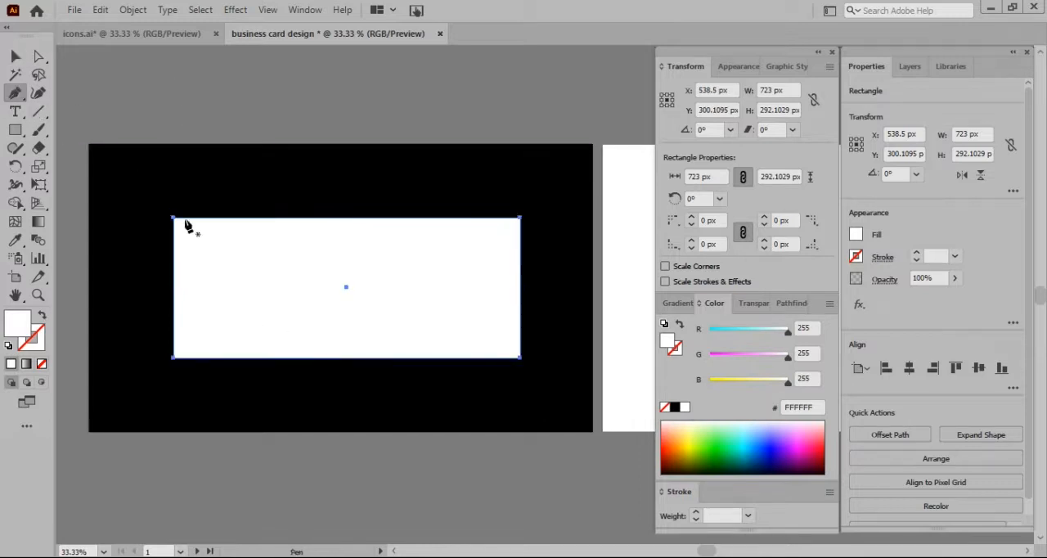
left_click(174, 288)
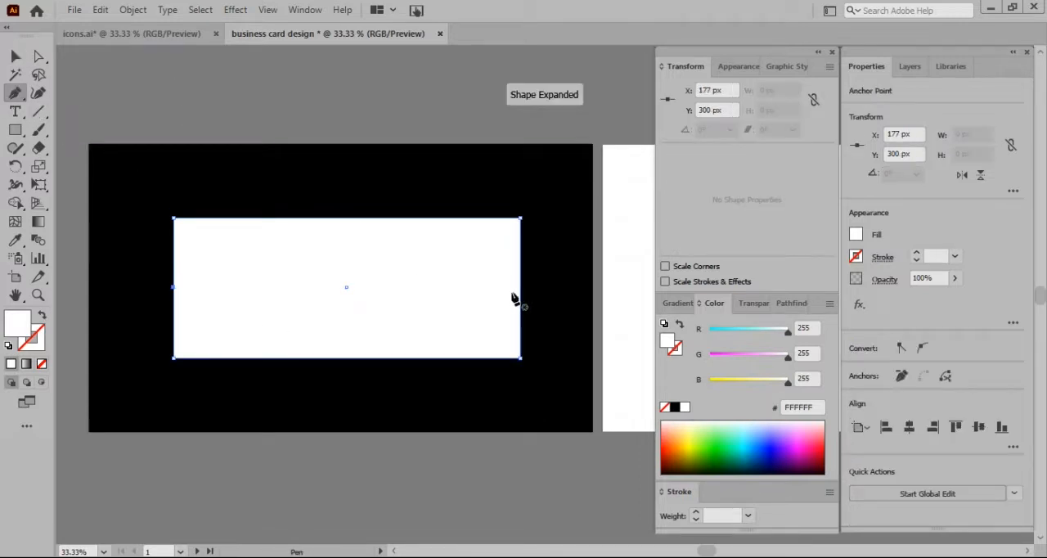
left_click(520, 288)
Move the white shape's two left corner anchors about 100 px inward to form a pointed left end
left_click(38, 55)
left_click(174, 218)
left_click_drag(174, 218, 208, 220)
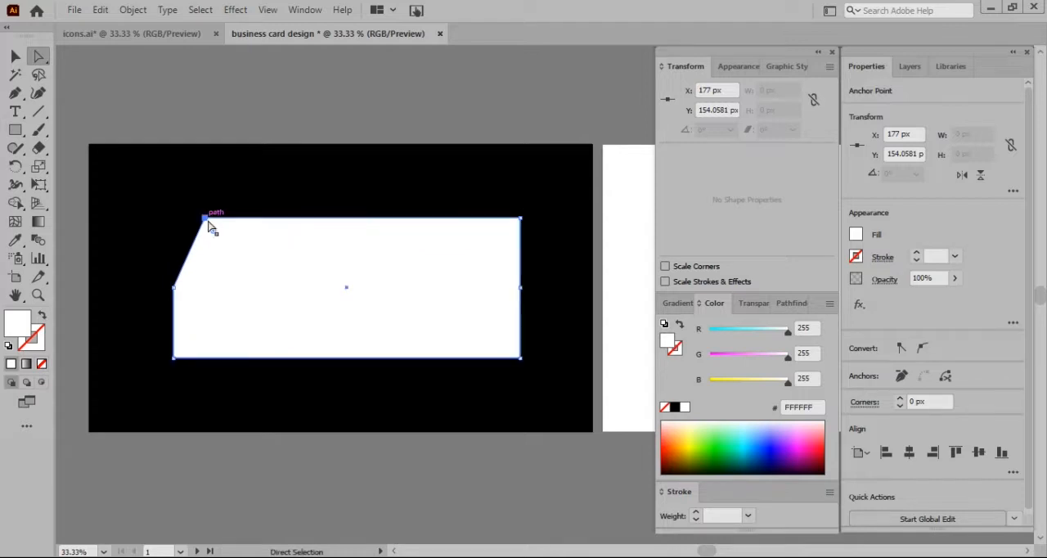
left_click(175, 358)
left_click_drag(175, 361, 209, 358)
left_click_drag(207, 220, 222, 221)
left_click_drag(209, 363, 220, 361)
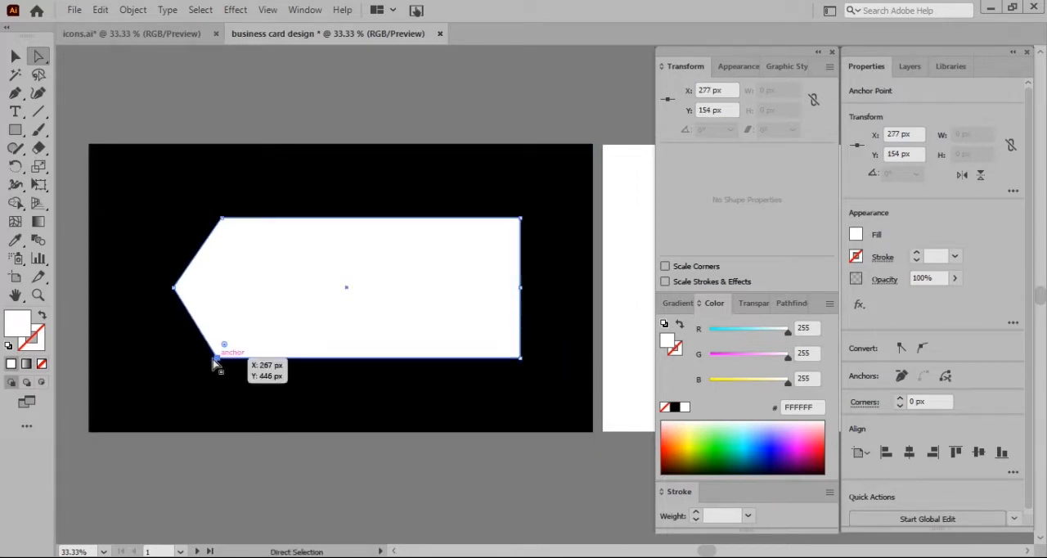
left_click(14, 56)
left_click(69, 70)
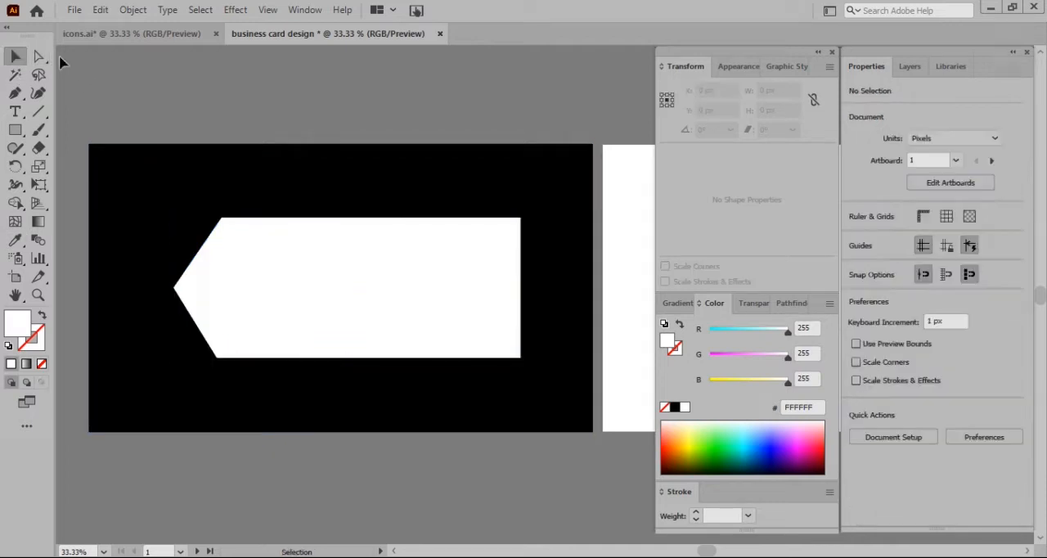
Draw a vertical guide line about 292 px long from the white shape's upper-left corner down to its bottom edge
left_click(18, 95)
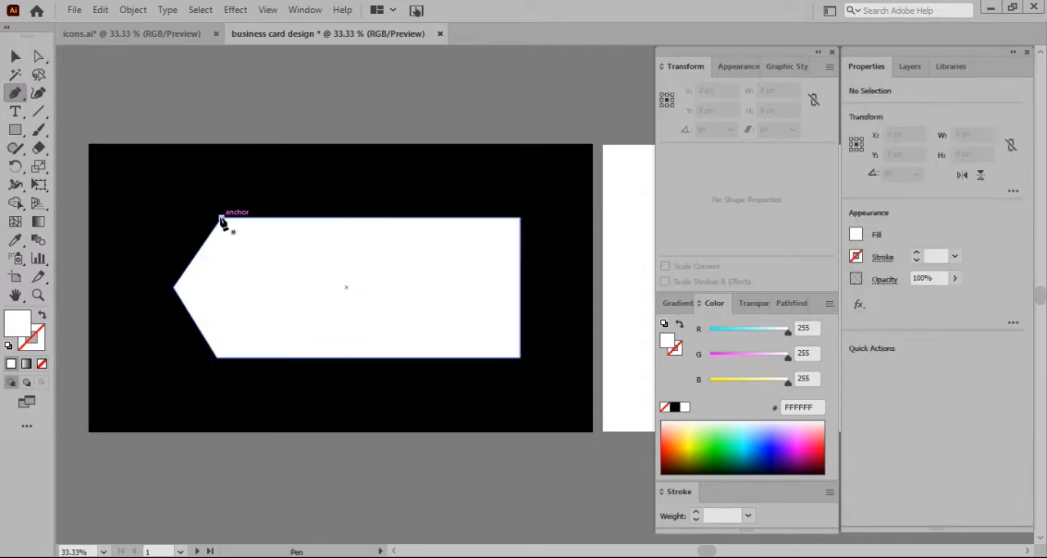
left_click(221, 220)
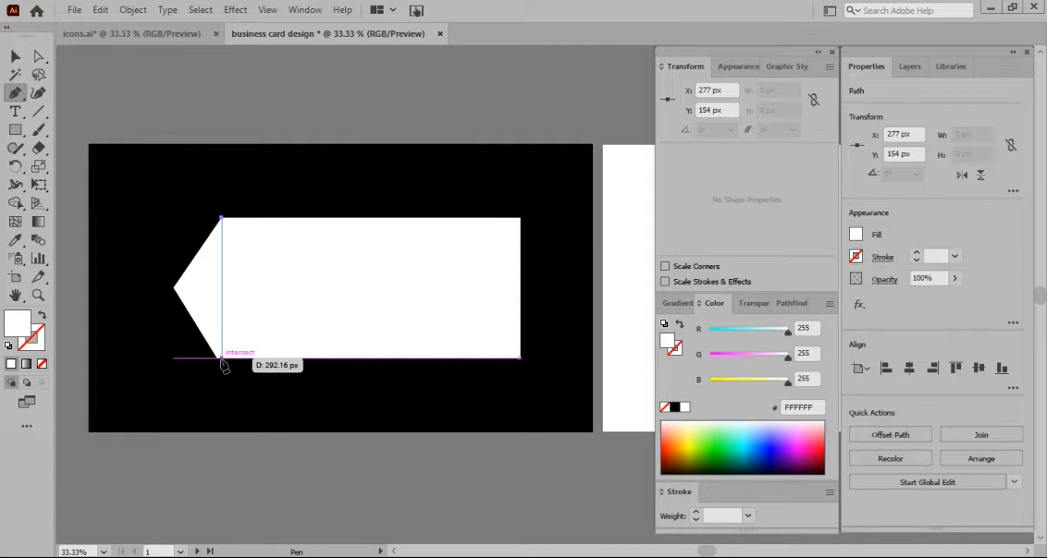
left_click(223, 364)
key("v")
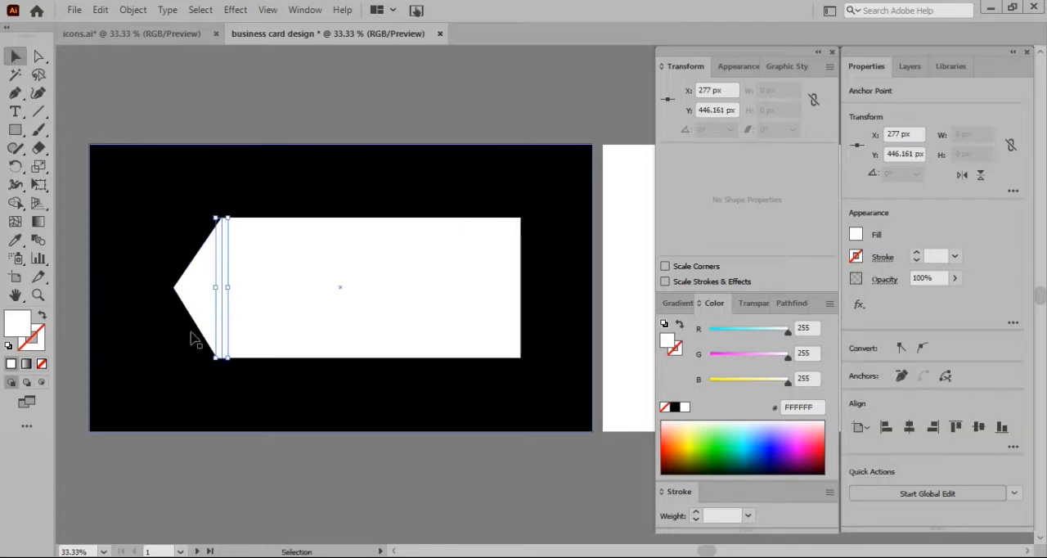
Move the white shape's lower-left corner anchor onto the end of the vertical guide line at X 277 px
scroll(201, 338, "up", 4)
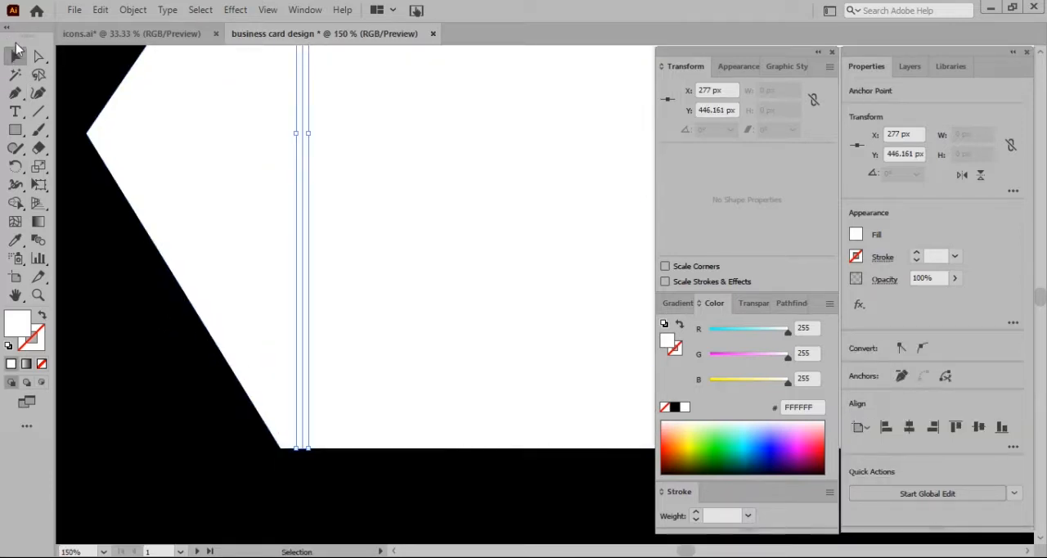
left_click(39, 56)
left_click(282, 450)
left_click_drag(282, 456, 303, 448)
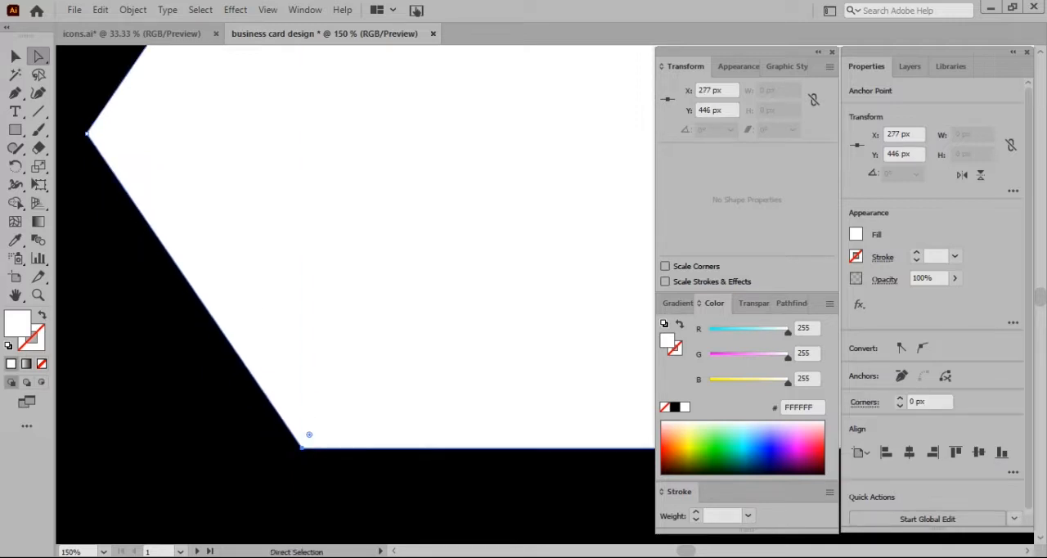
Fill the vertical guide line black to check the lower-left corner's alignment, and delete the line
left_click(18, 56)
left_click(302, 338)
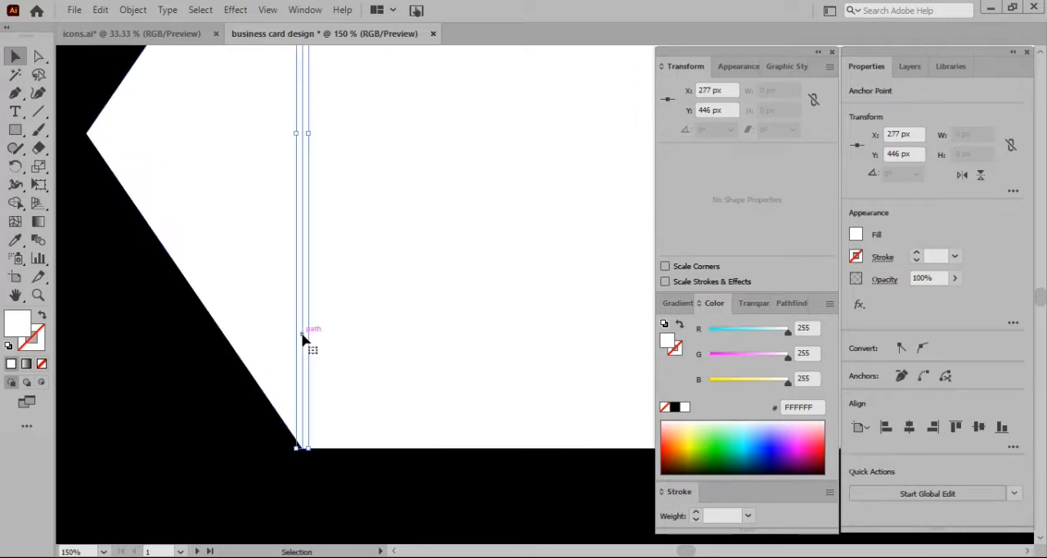
left_click(674, 408)
left_click(311, 481)
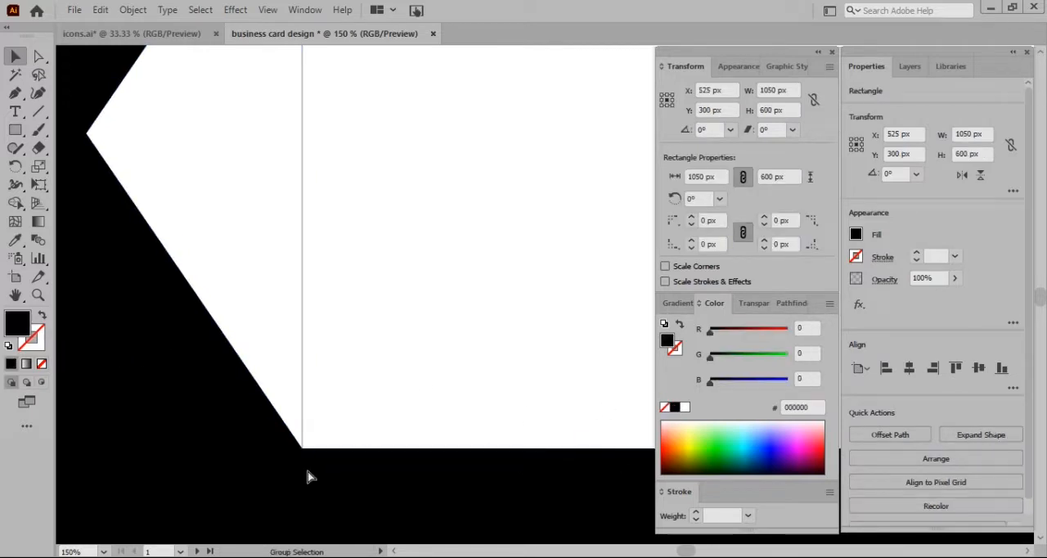
scroll(309, 477, "up", 7)
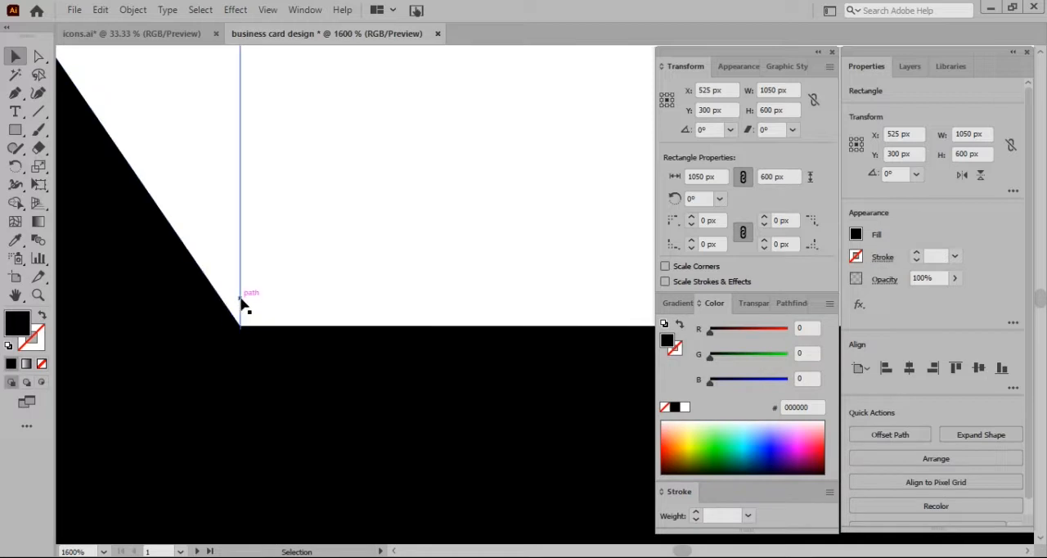
left_click(240, 301)
left_click(246, 357)
scroll(246, 357, "down", 11)
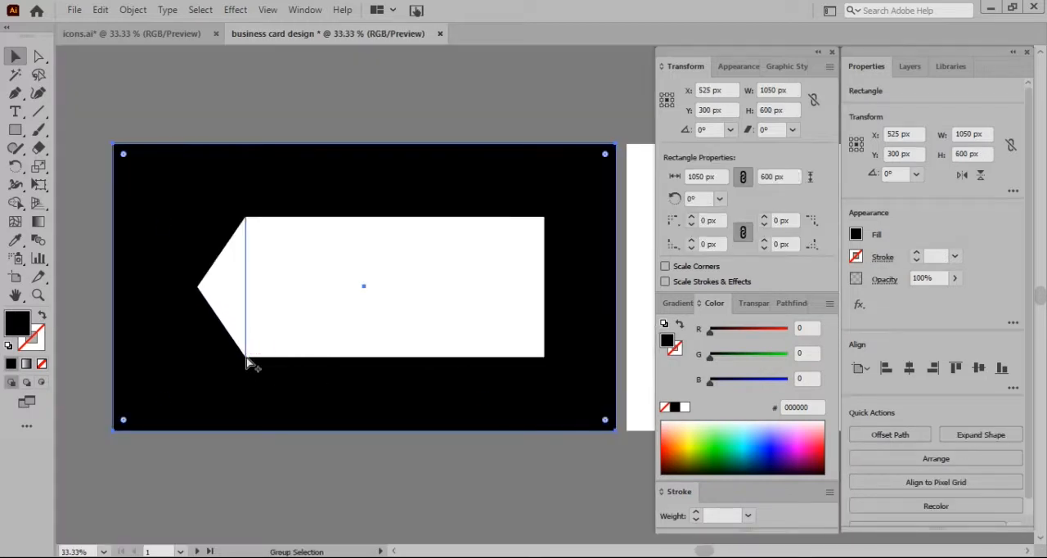
left_click(248, 287)
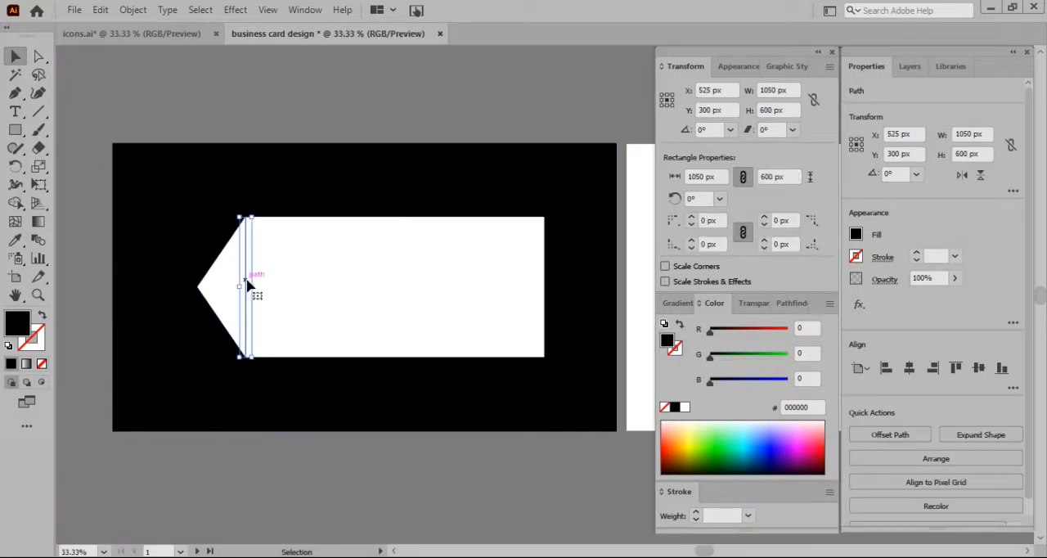
left_click(266, 326)
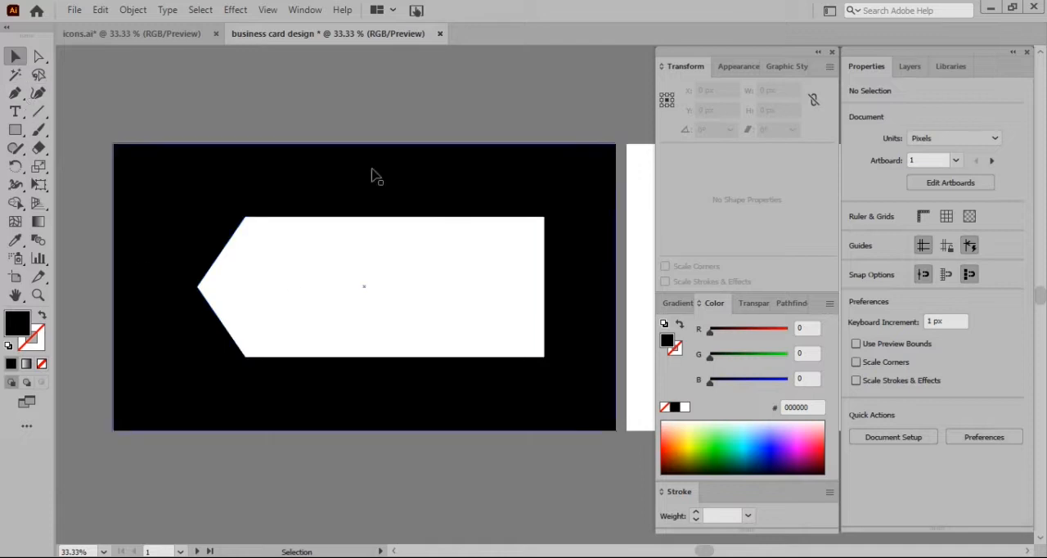
Draw a horizontal guide line about 743 px long from the shape's left tip to just past its right edge
left_click(38, 56)
left_click(544, 286)
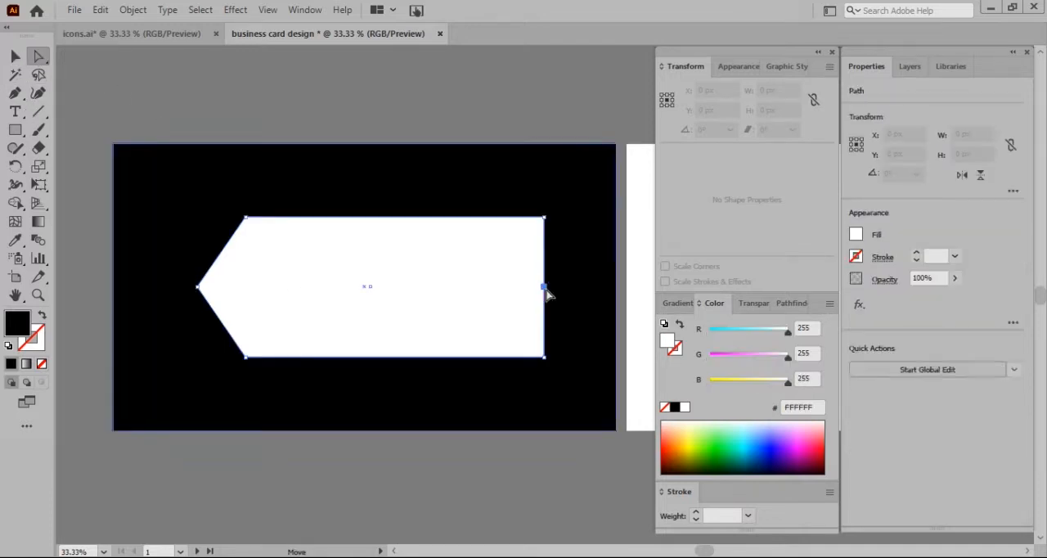
left_click(13, 92)
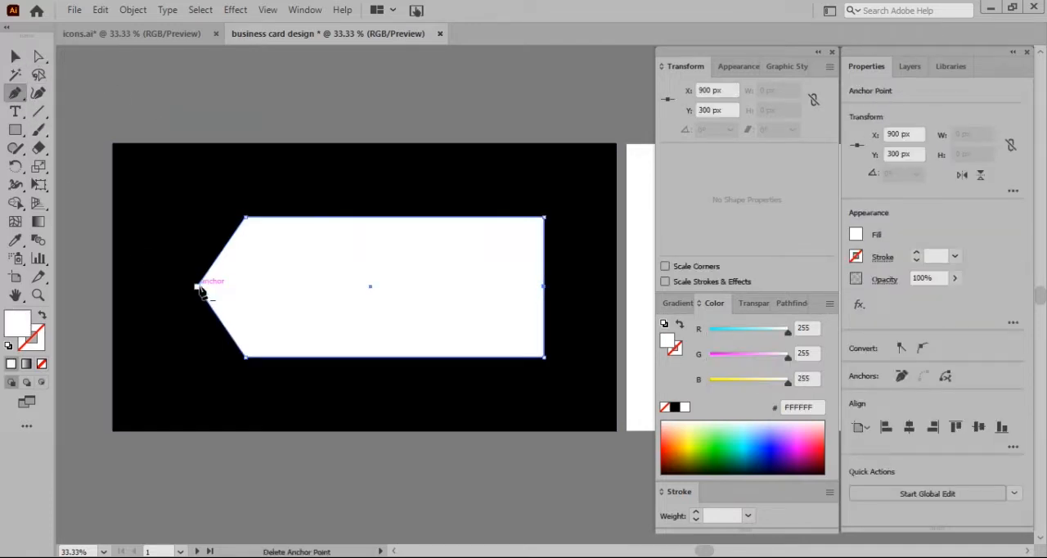
left_click(14, 56)
left_click(137, 102)
left_click(14, 92)
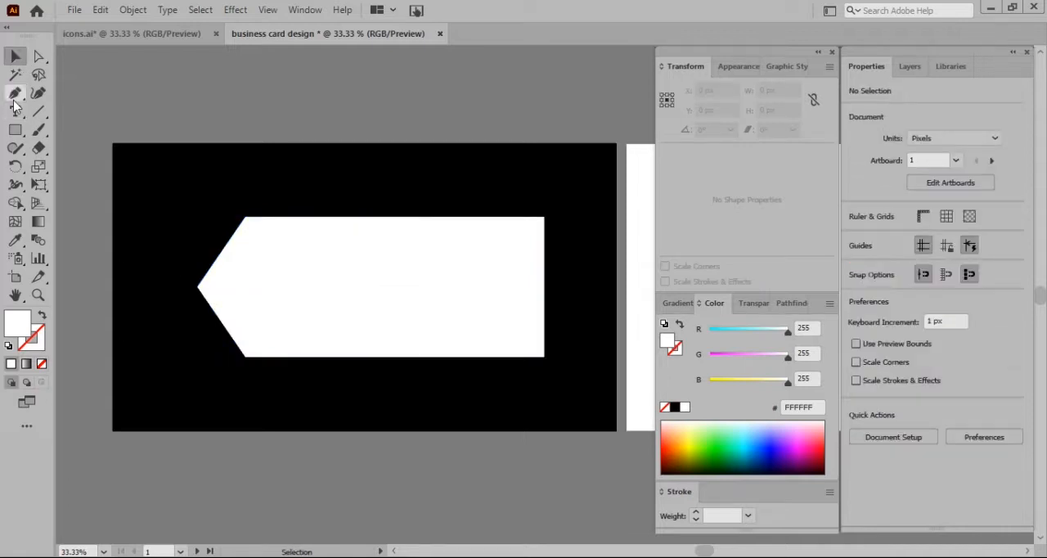
left_click(197, 288)
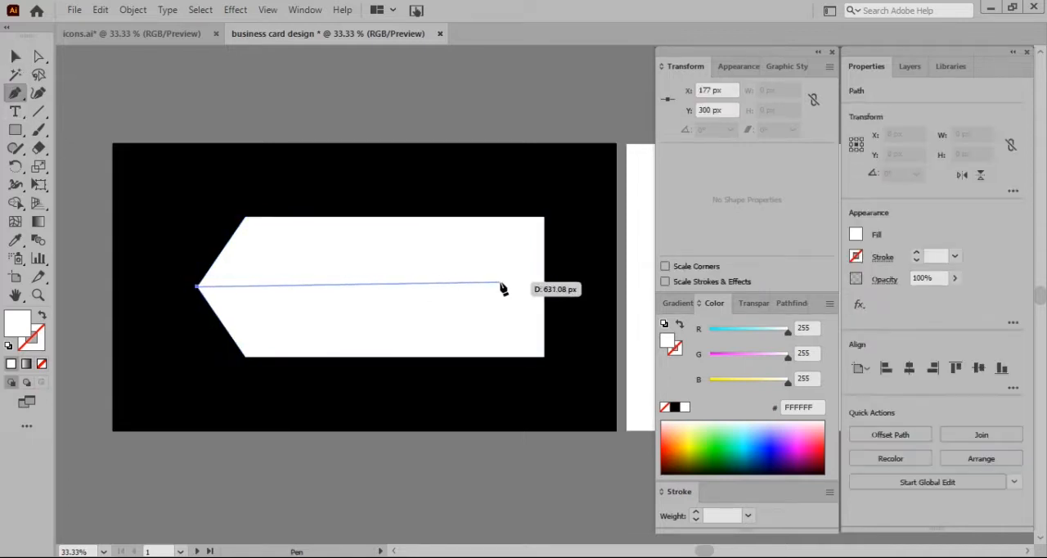
left_click(553, 286)
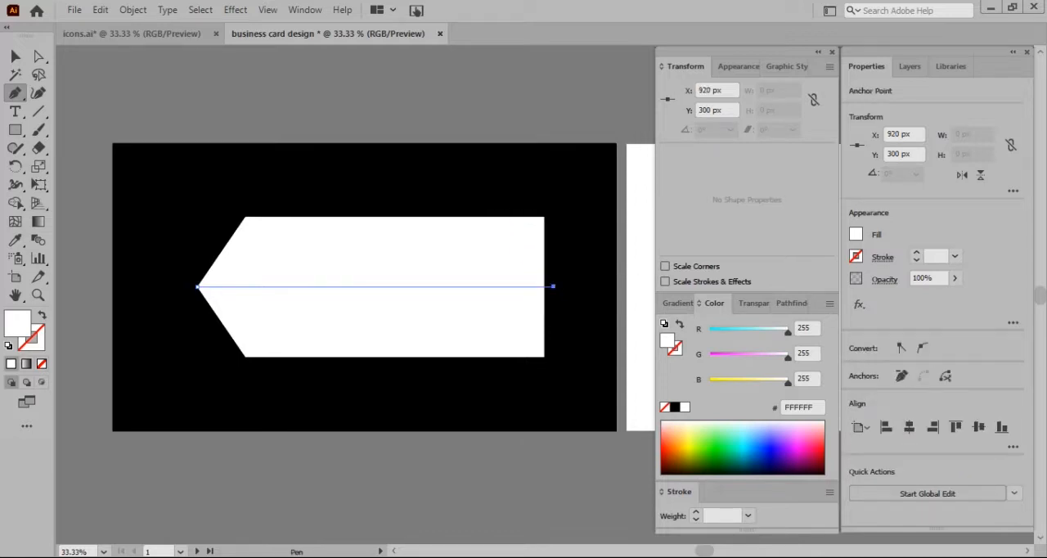
left_click(13, 55)
Give the horizontal guide line a black stroke with no fill
left_click(316, 287)
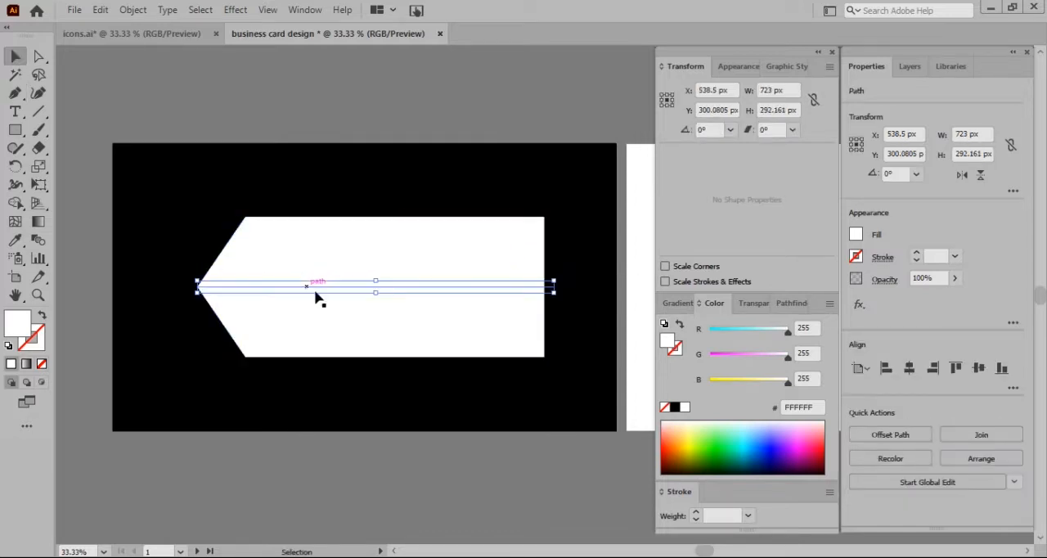
left_click(674, 407)
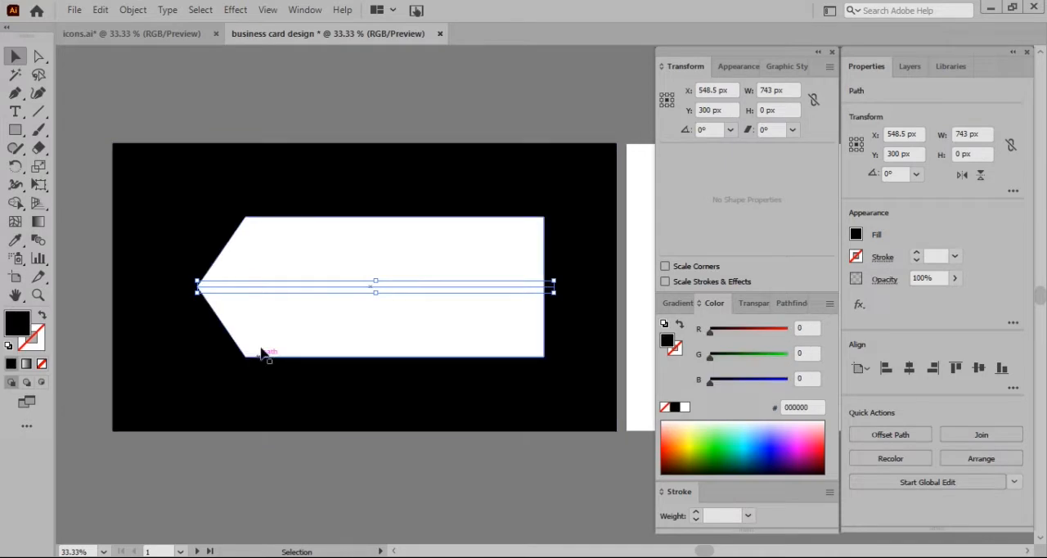
left_click(155, 116)
left_click(263, 290)
key("shift+x")
left_click(259, 135)
Move the right edge's middle anchor inward along the guide line to cut a V-shaped notch as deep as the left point
left_click(542, 285)
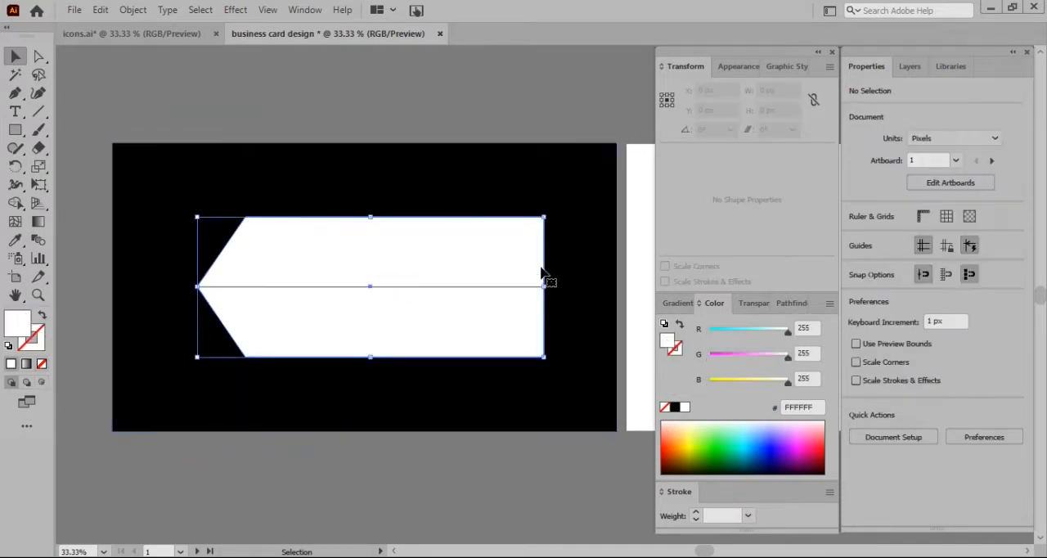
left_click(15, 92)
left_click(544, 287)
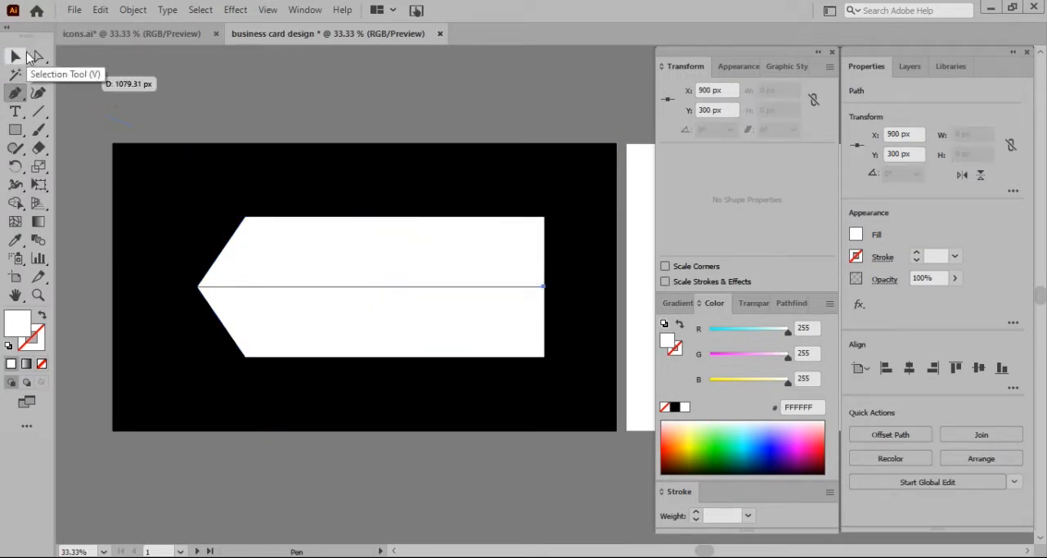
left_click(38, 56)
left_click(544, 286)
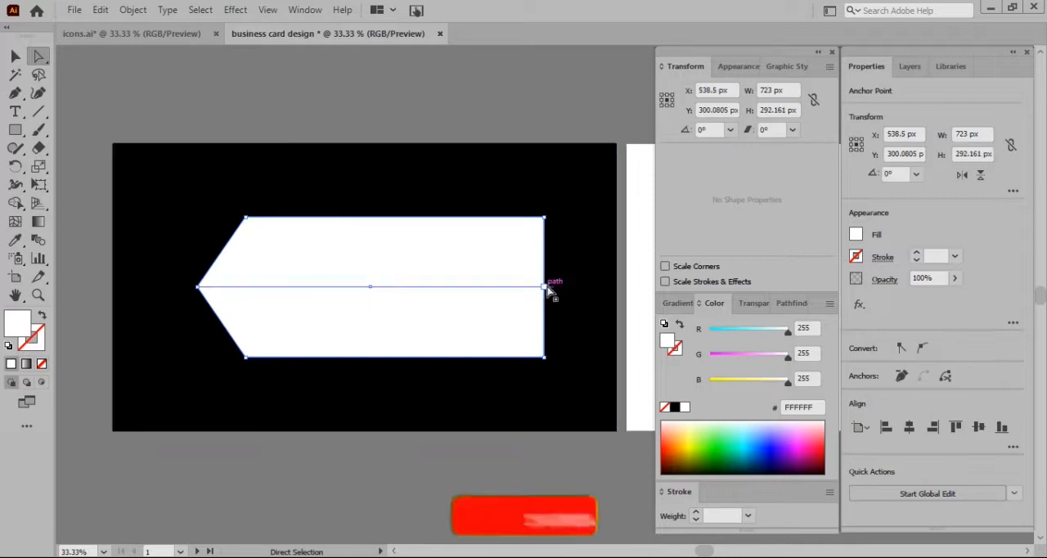
left_click_drag(544, 286, 495, 294)
key("v")
left_click(251, 98)
Delete the horizontal guide line and select the white arrow shape
left_click(353, 296)
left_click(351, 291)
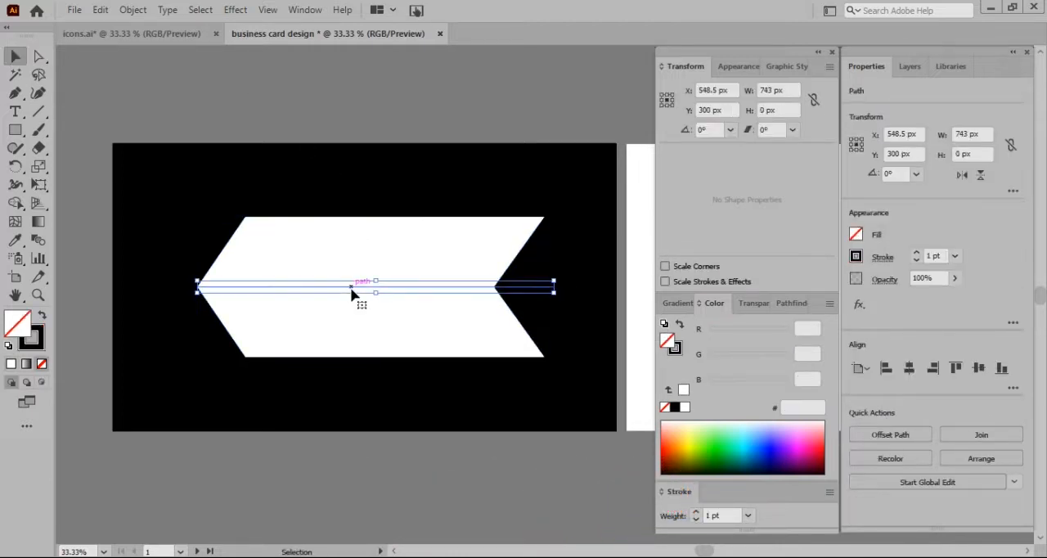
key("Delete")
left_click(401, 250)
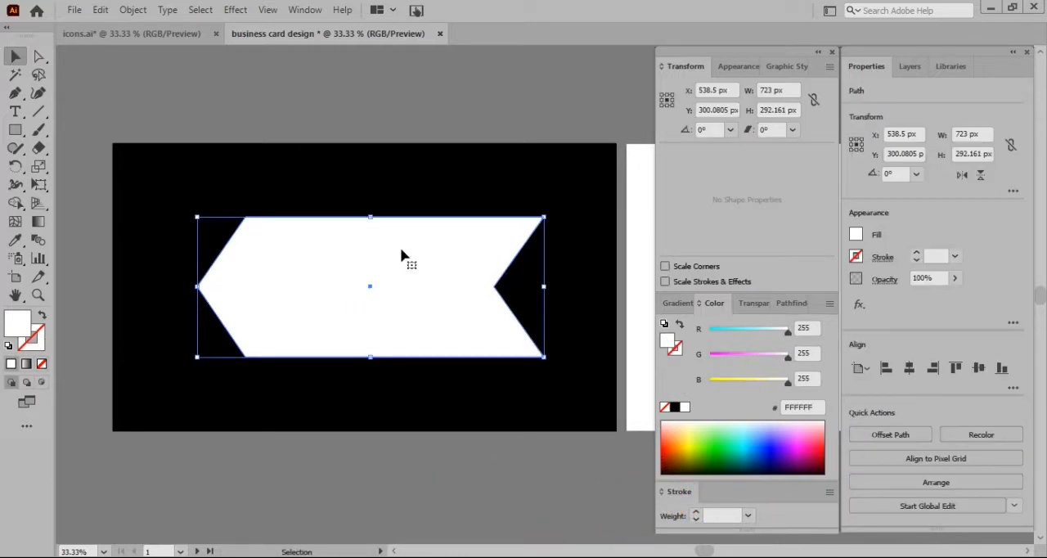
Copy the white arrow shape and paste the duplicate in place
left_click(99, 10)
left_click(124, 83)
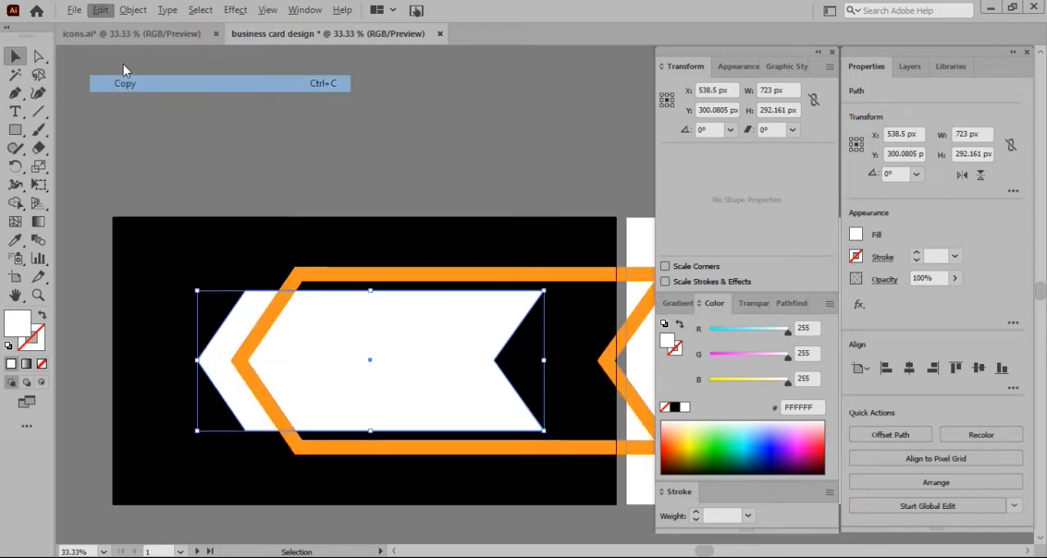
left_click(100, 9)
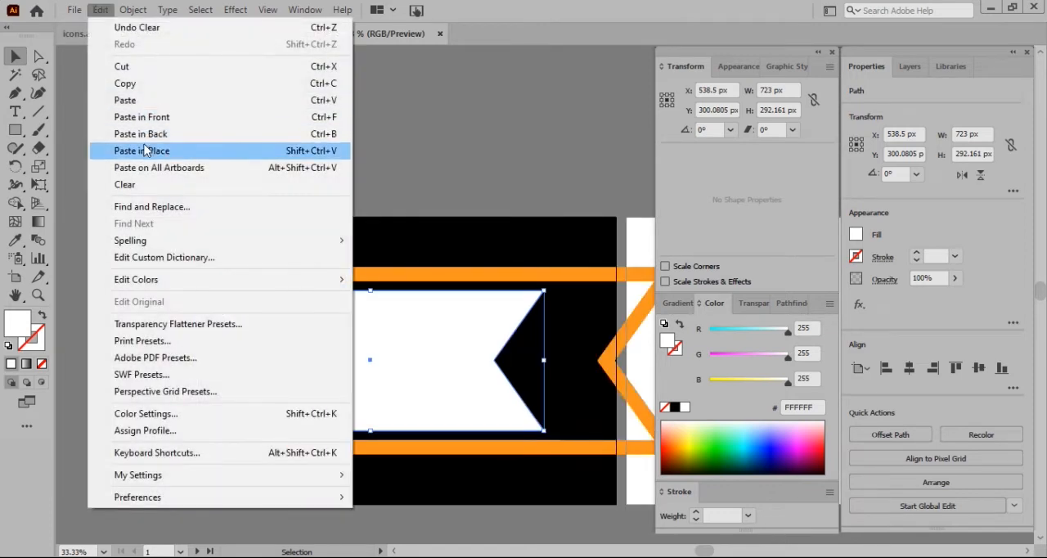
left_click(144, 144)
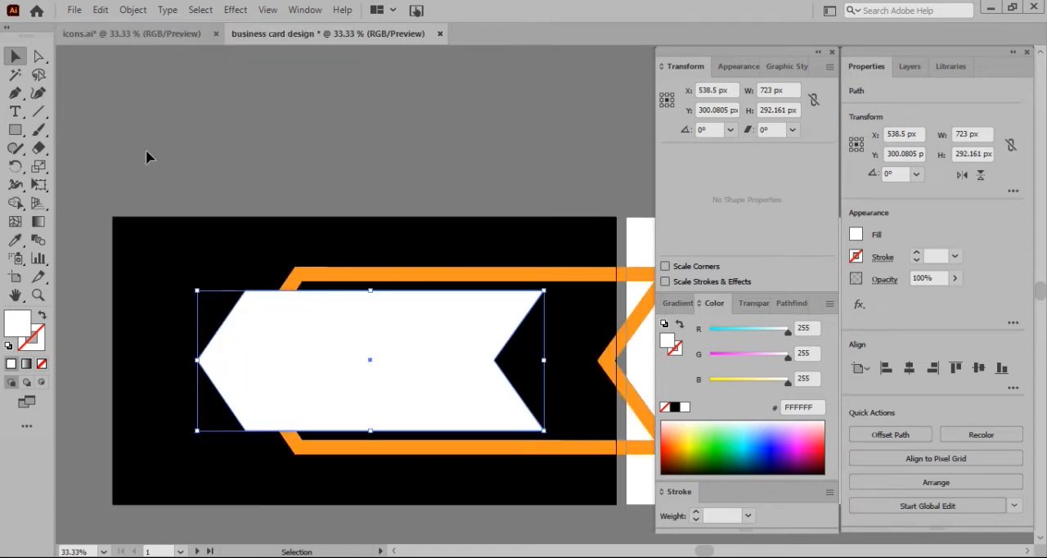
Bring the orange arrow outline in front of the white arrow shape
left_click(100, 170)
left_click(381, 306)
right_click(369, 360)
left_click(502, 478)
left_click(572, 479)
left_click(175, 304)
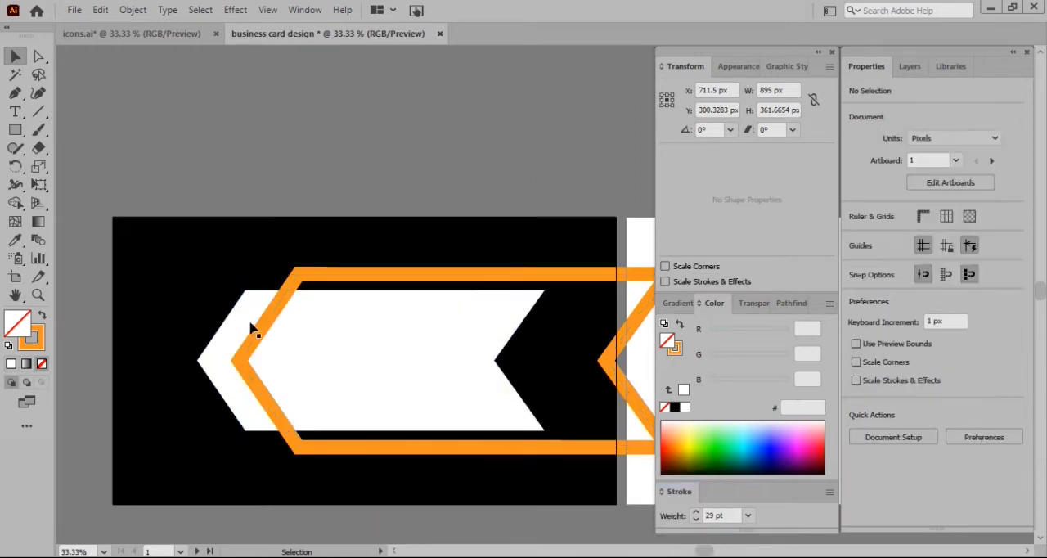
Draw a V-shaped path parallel to the white arrow's left point, about 102 px wide and 292 px high, with a white stroke and no fill
left_click(263, 337)
left_click(219, 345)
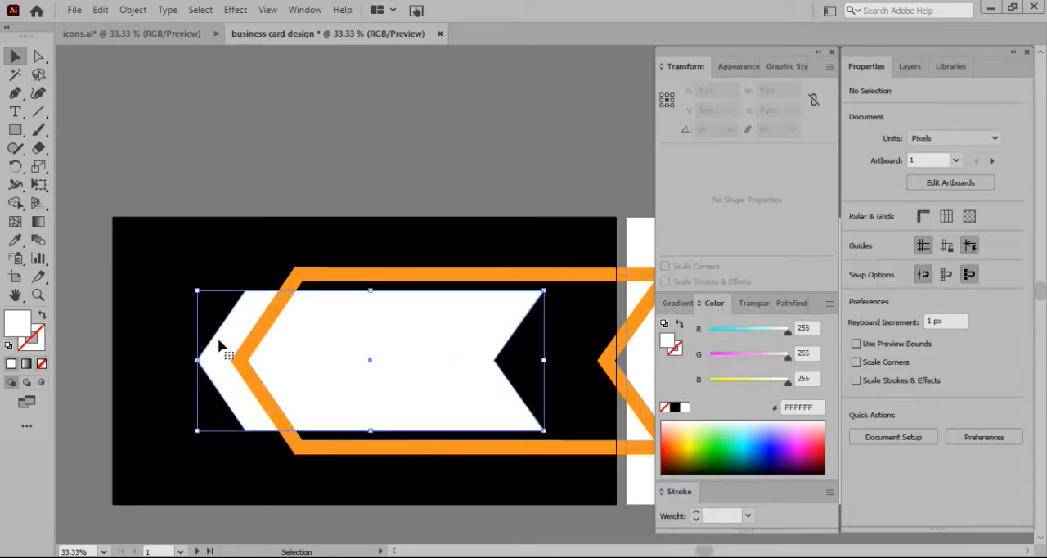
left_click(128, 87)
left_click(15, 92)
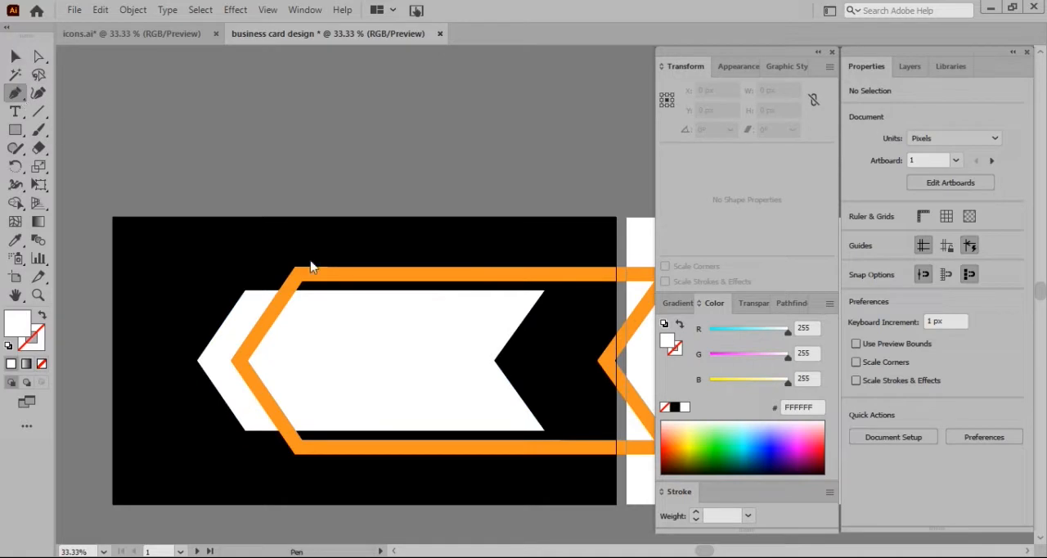
left_click(270, 292)
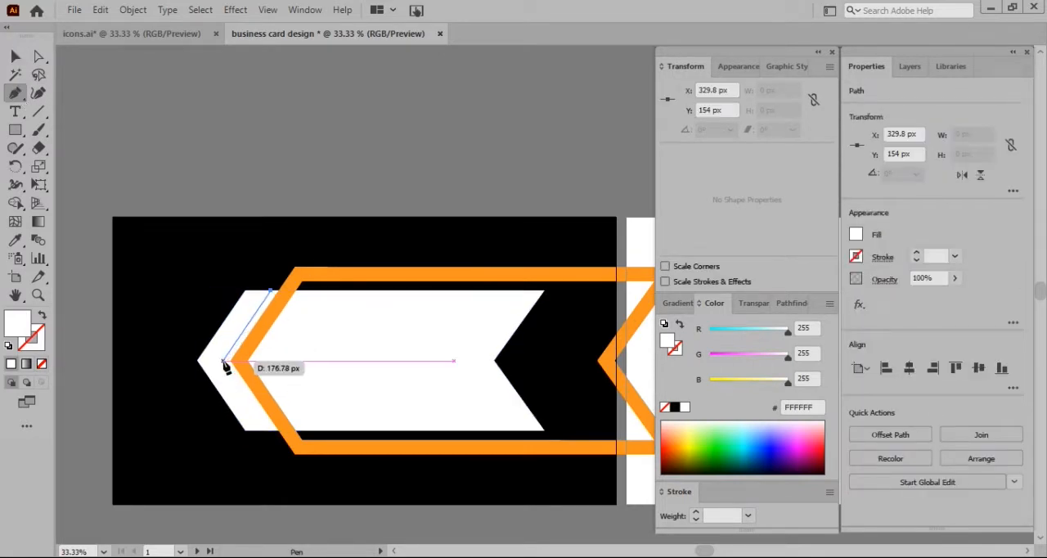
left_click(222, 361)
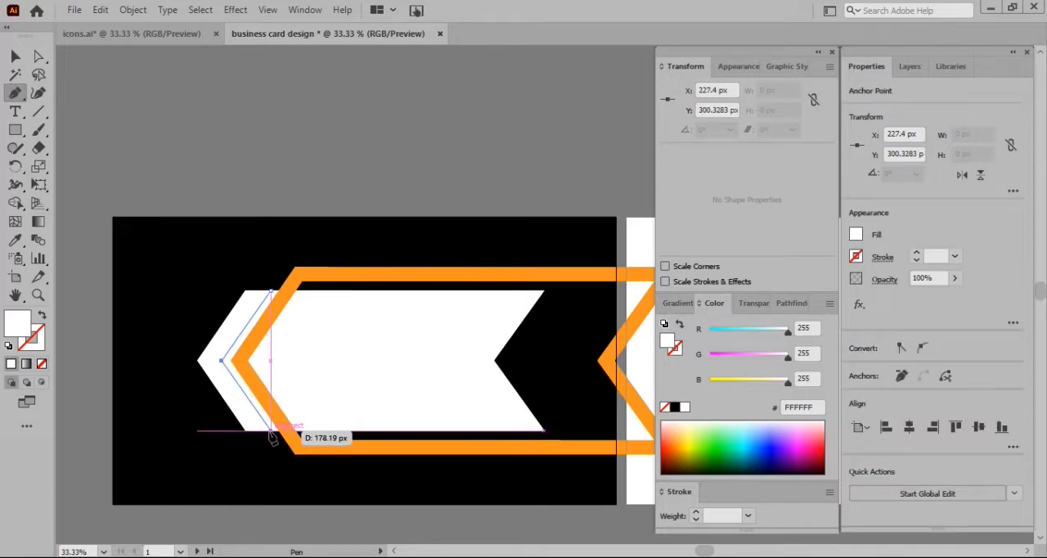
left_click(271, 431)
left_click(42, 314)
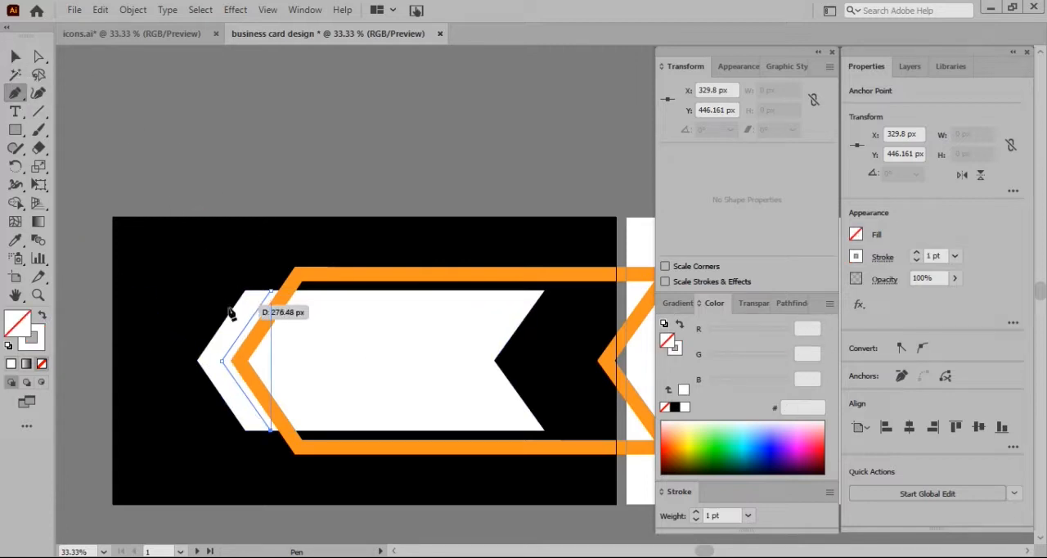
Use Shape Builder on the V path and the arrow duplicate to remove the main body, leaving a chevron strip at the left point
left_click(15, 56)
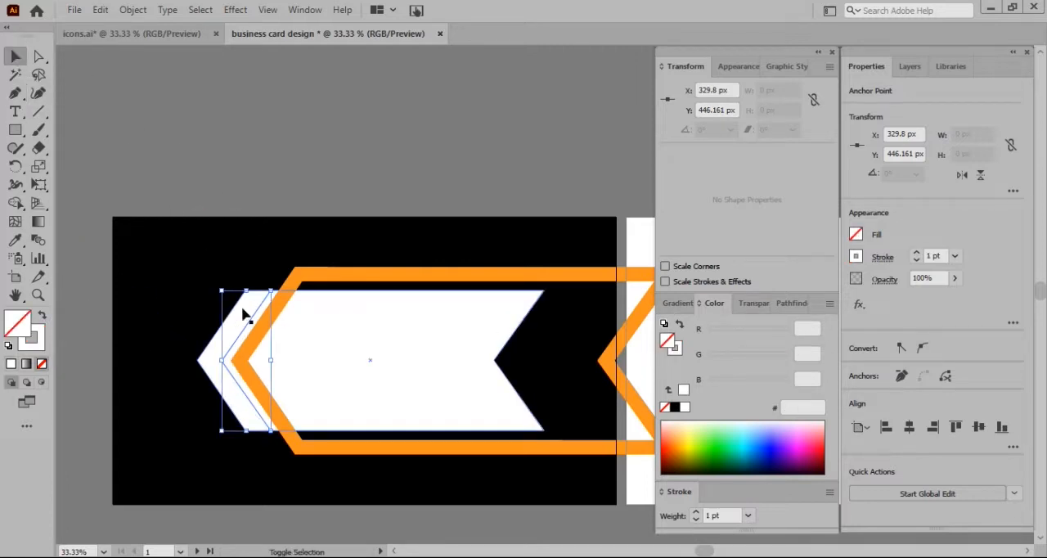
left_click(342, 334, "shift")
left_click(16, 204)
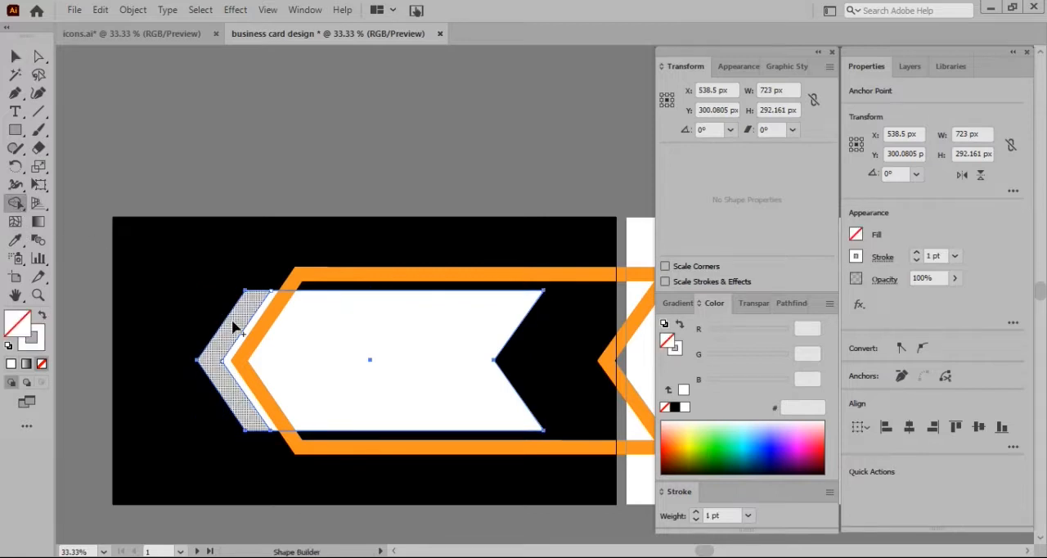
left_click(342, 358)
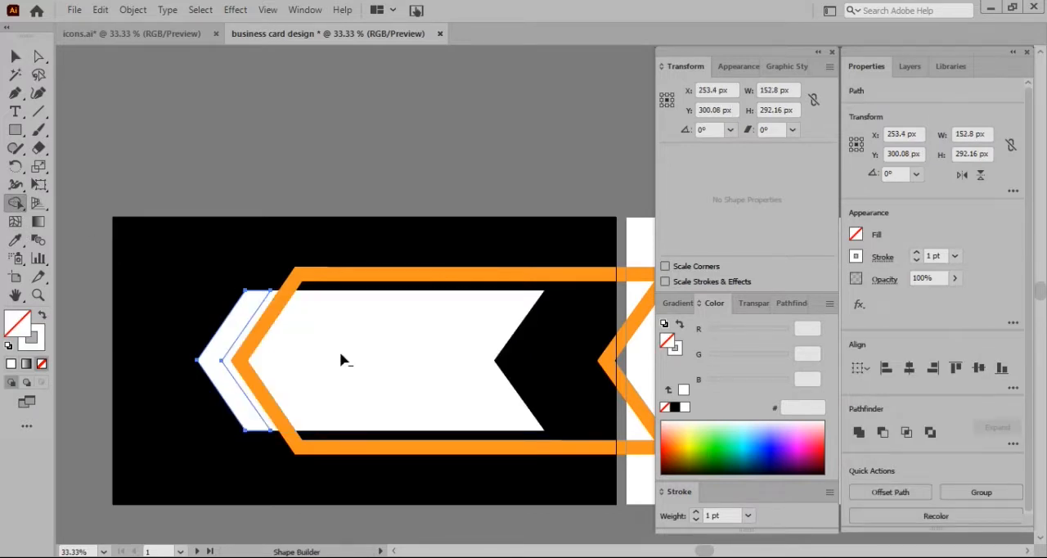
Fill the chevron strip with the outline's orange, F7931E, and leave it without a stroke
left_click(16, 57)
left_click(216, 346)
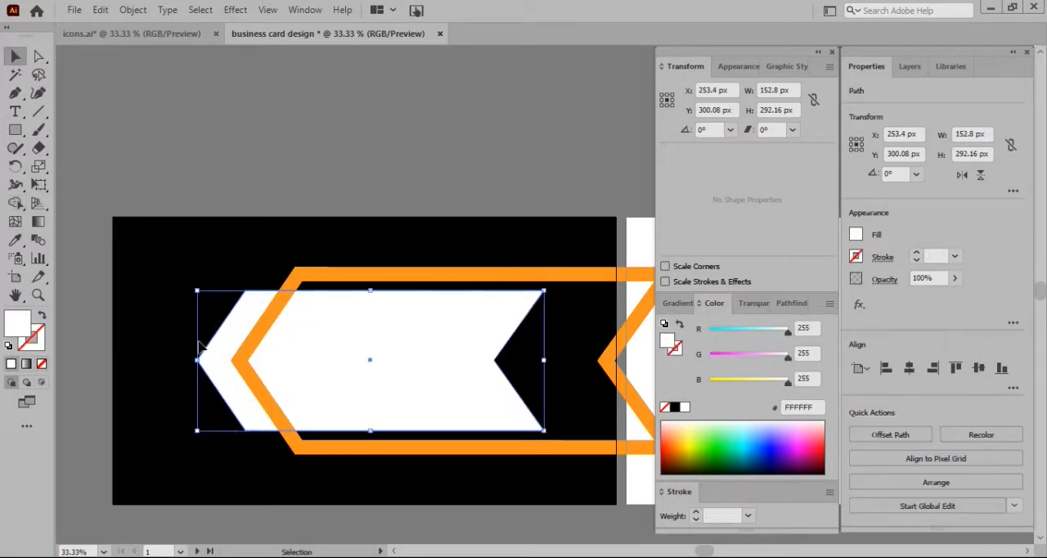
left_click(263, 344)
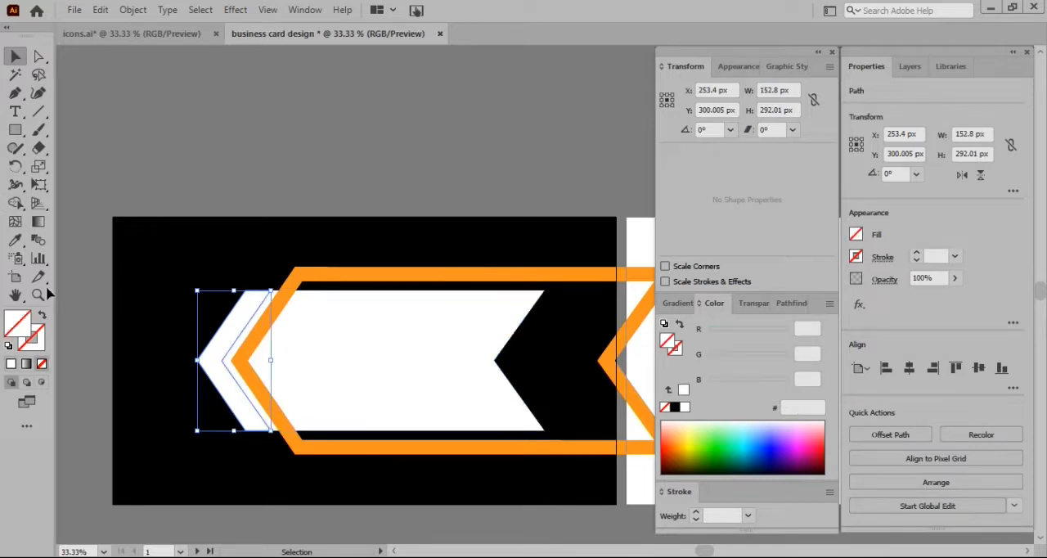
left_click(15, 240)
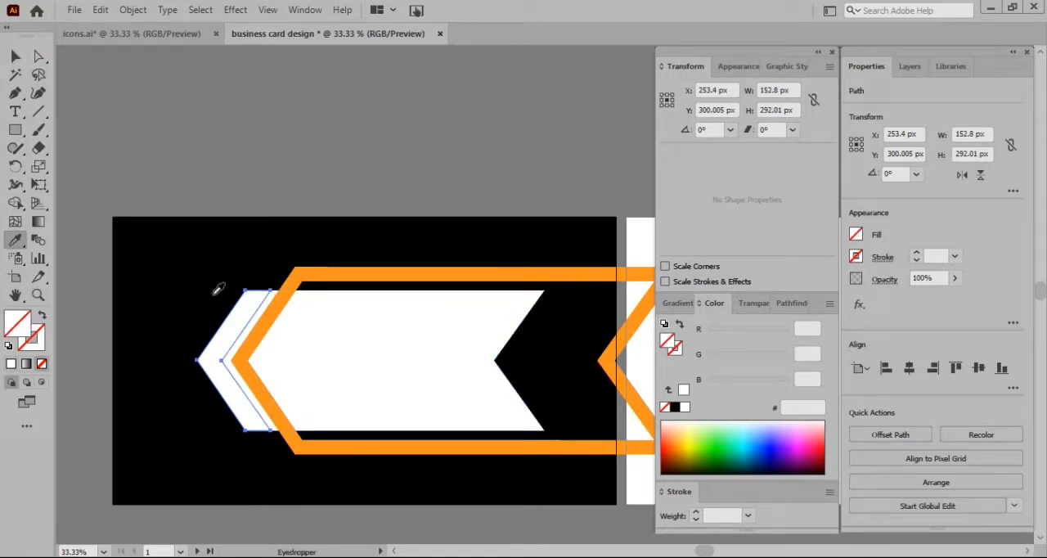
left_click(367, 357)
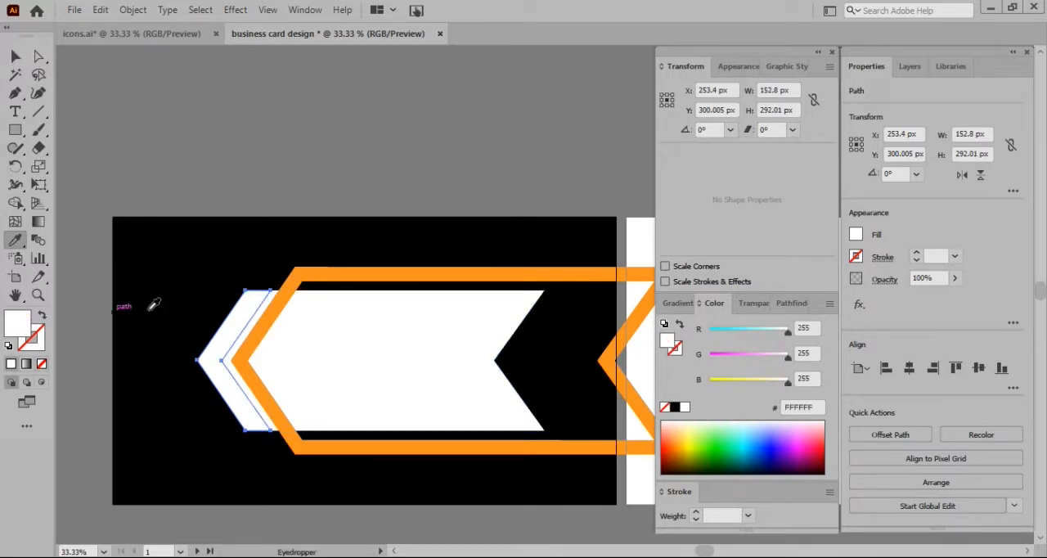
left_click(299, 275)
left_click(16, 56)
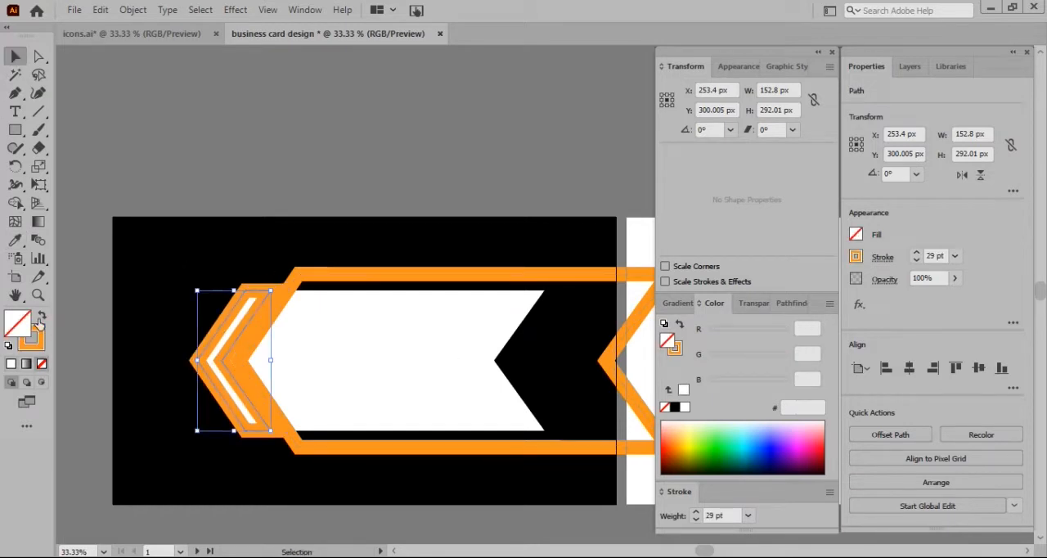
left_click(39, 320)
left_click(326, 202)
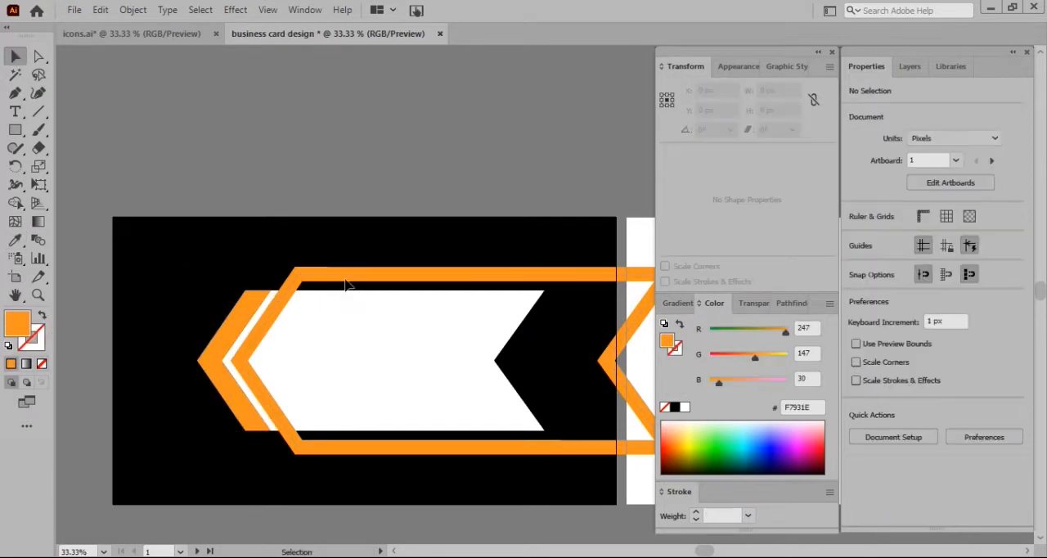
Set the orange outline's stroke weight to 38 pt and scale the outline down to about 844 by 341 px around the white arrow
left_click(343, 275)
scroll(931, 255, "up", 12)
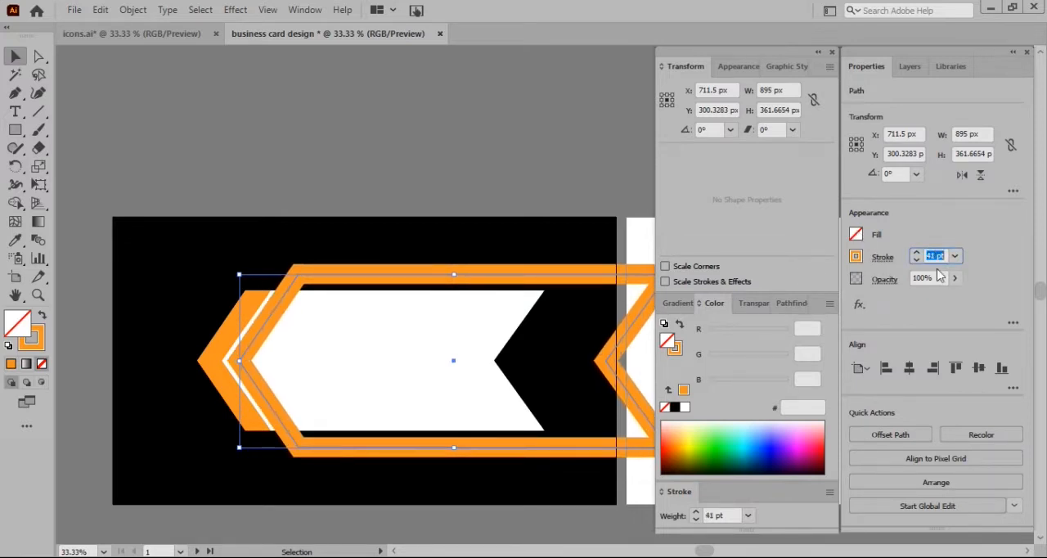
left_click_drag(239, 274, 249, 279)
left_click_drag(408, 280, 397, 280)
scroll(931, 258, "down", 3)
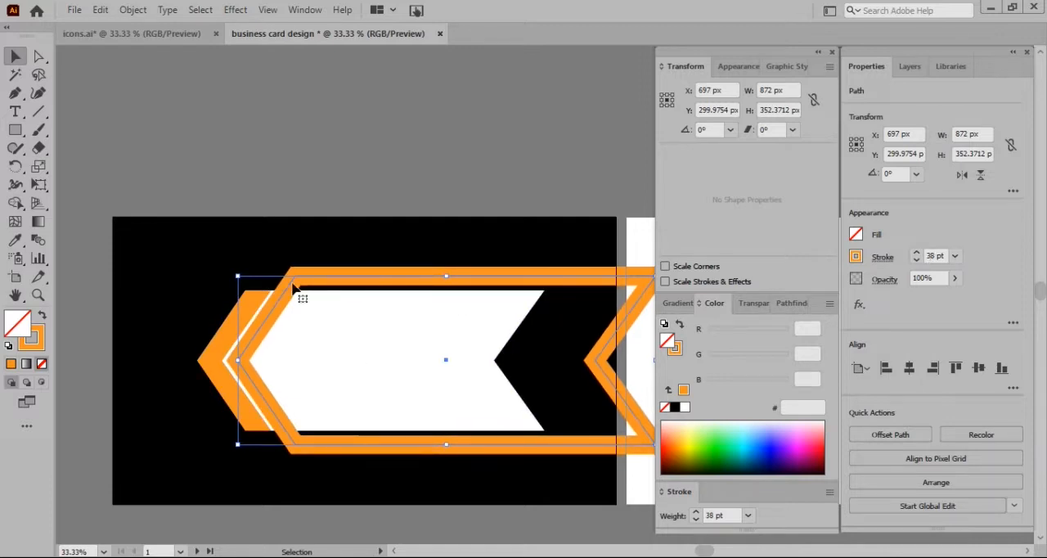
left_click_drag(238, 279, 251, 283)
left_click_drag(359, 284, 349, 284)
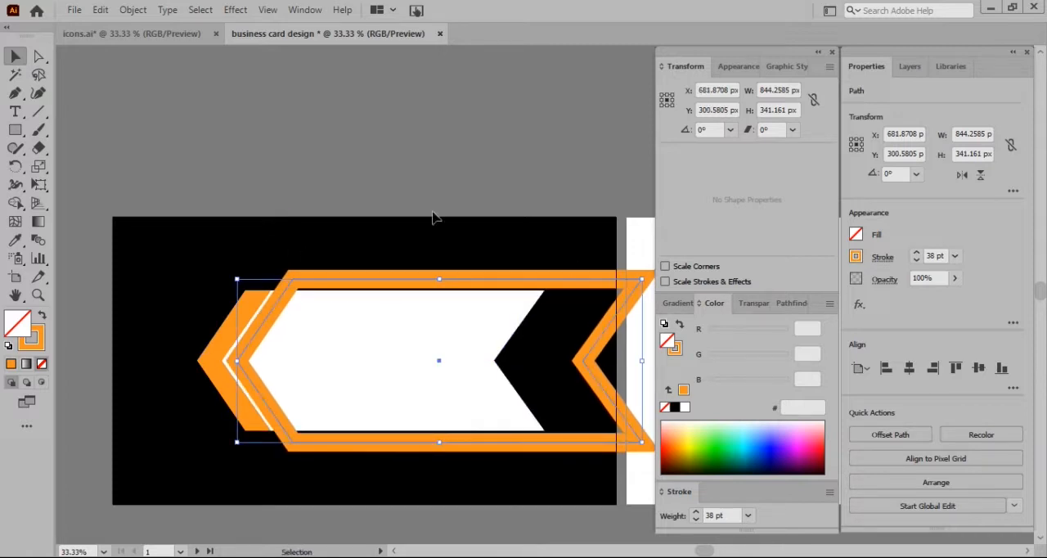
Move the orange outline off the card onto the empty canvas above it
left_click_drag(372, 283, 243, 126)
double_click(255, 125)
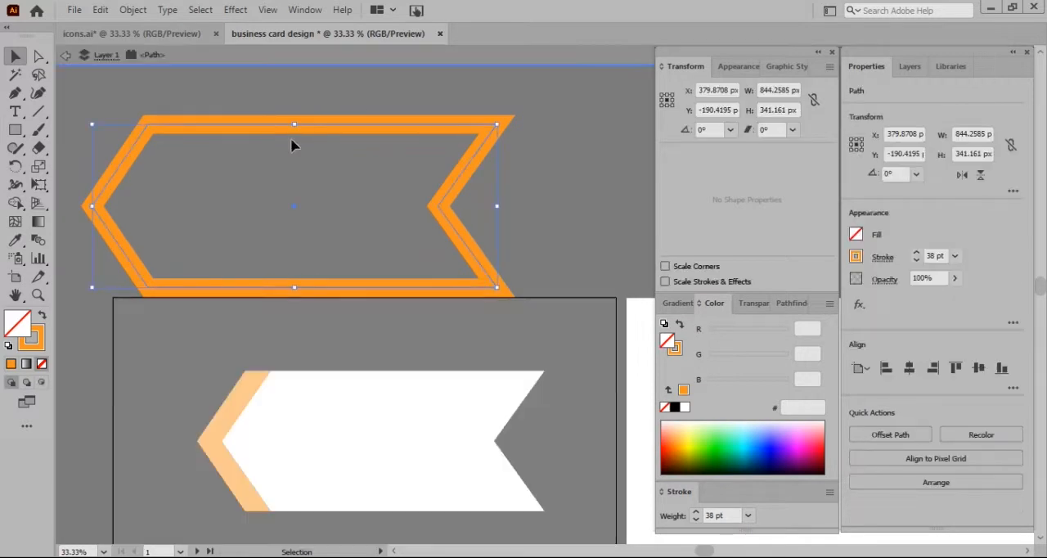
double_click(183, 98)
left_click_drag(276, 129, 251, 103)
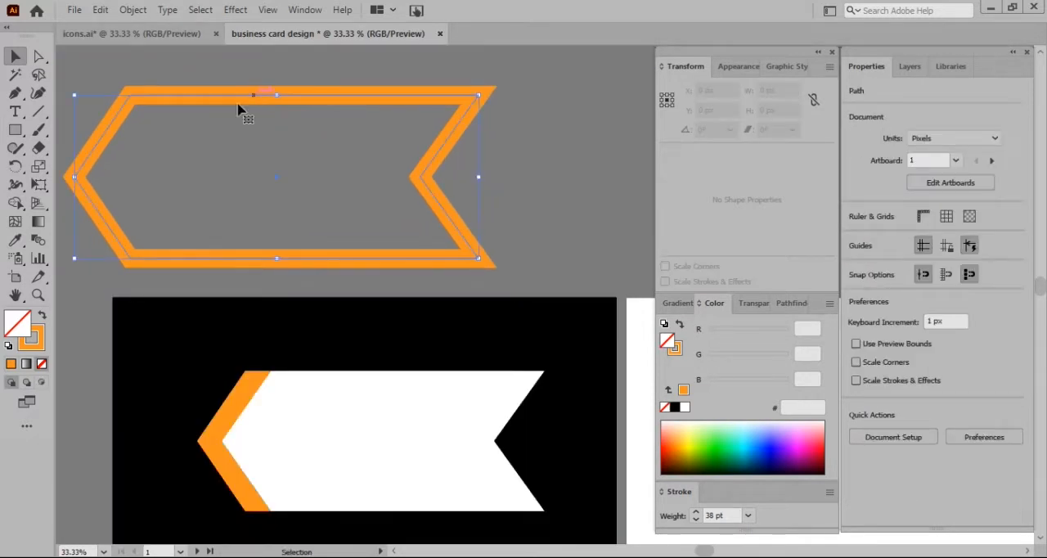
Draw a vertical line about 466 px long across the orange outline, left of its centre
left_click(14, 93)
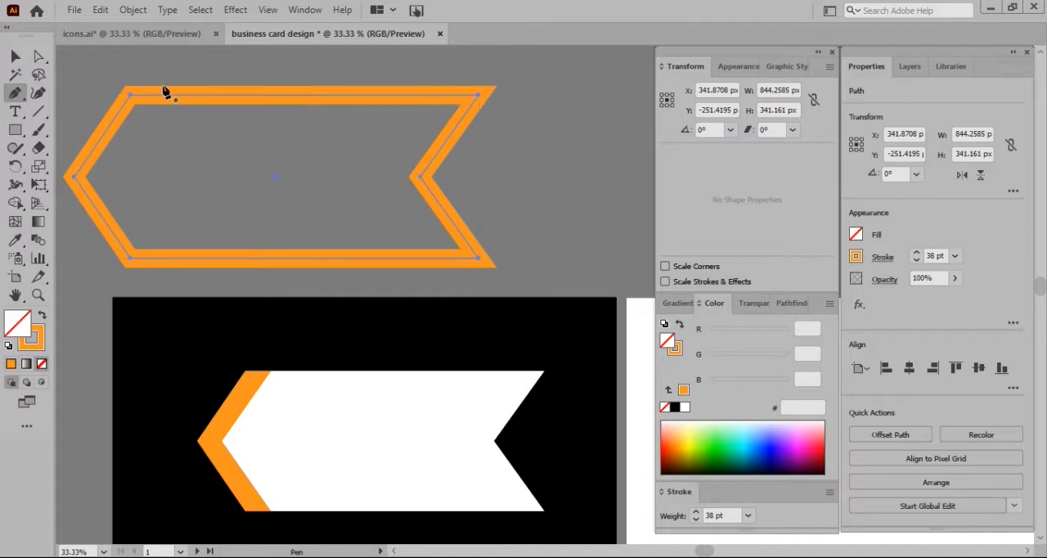
left_click(233, 63)
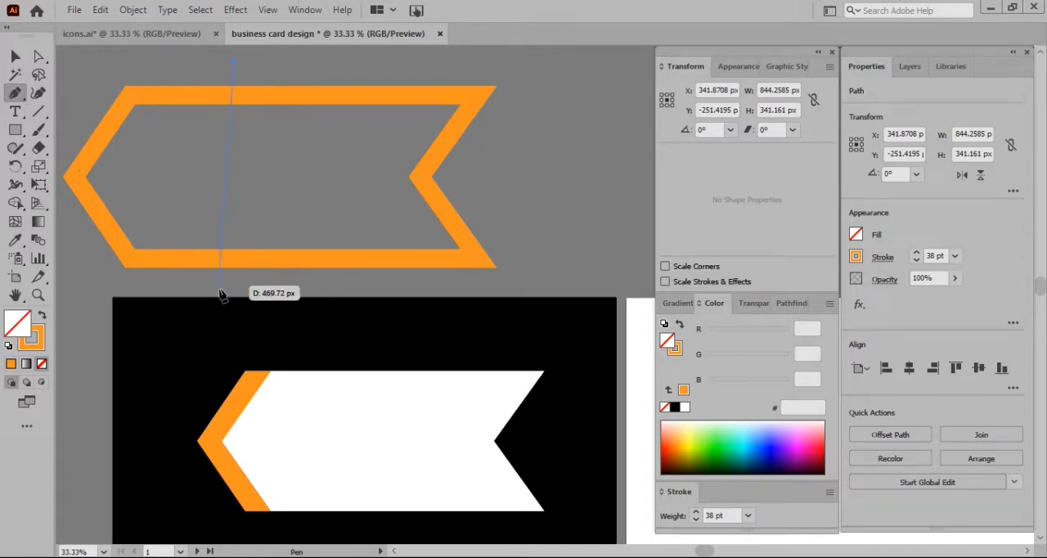
left_click(234, 285)
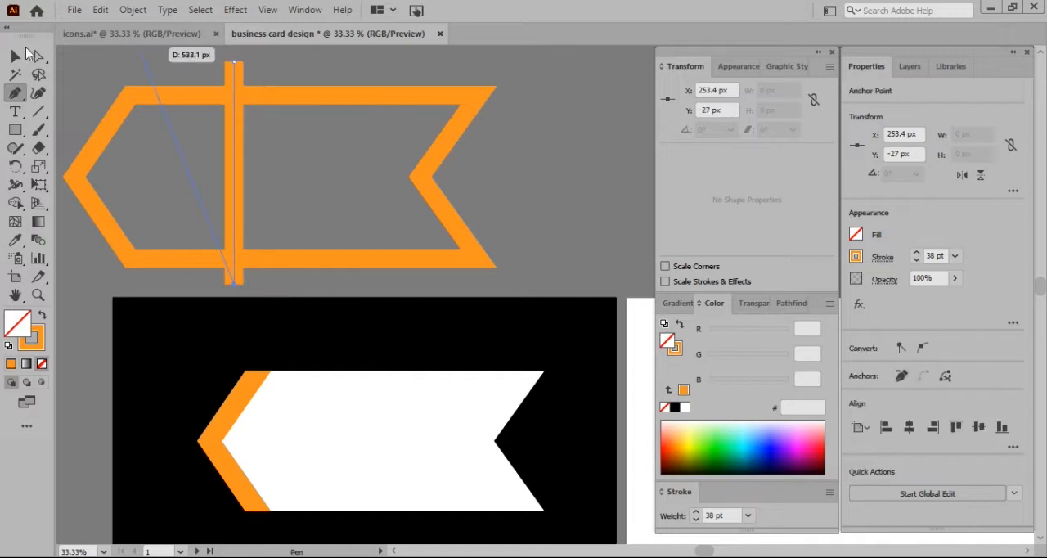
Select the vertical line together with the orange outline and expand both into filled shapes
left_click(15, 56)
left_click(290, 59)
left_click(200, 144)
left_click(132, 10)
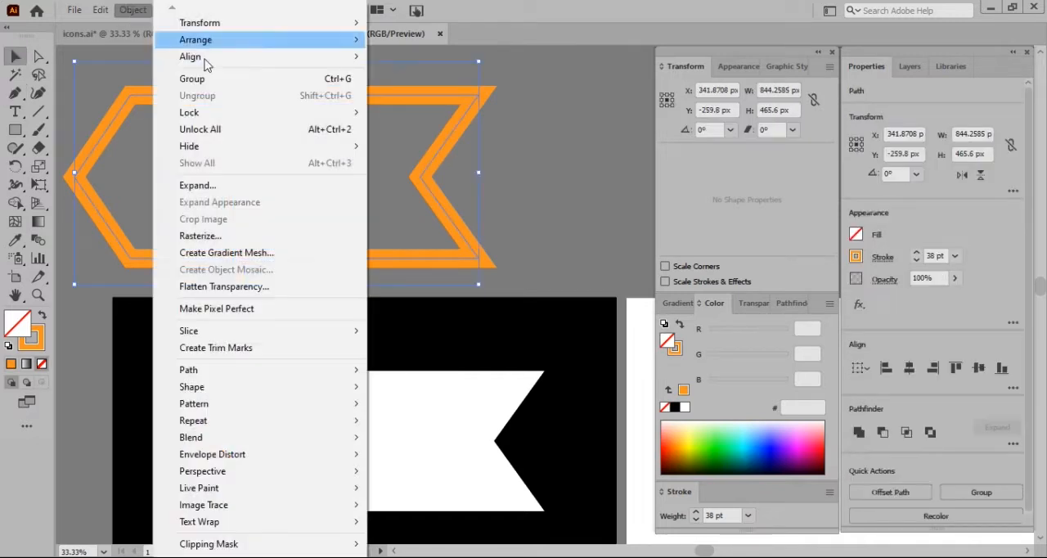
left_click(278, 188)
left_click(466, 366)
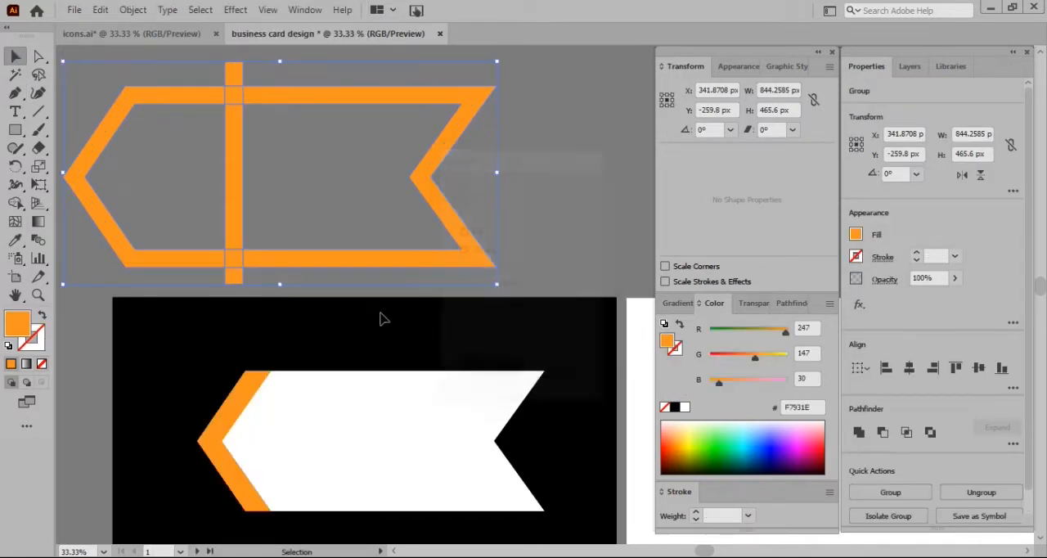
Use Shape Builder to remove the outline's right part and the protruding bar pieces, merging the remaining squares into the left bracket shape
left_click(14, 204)
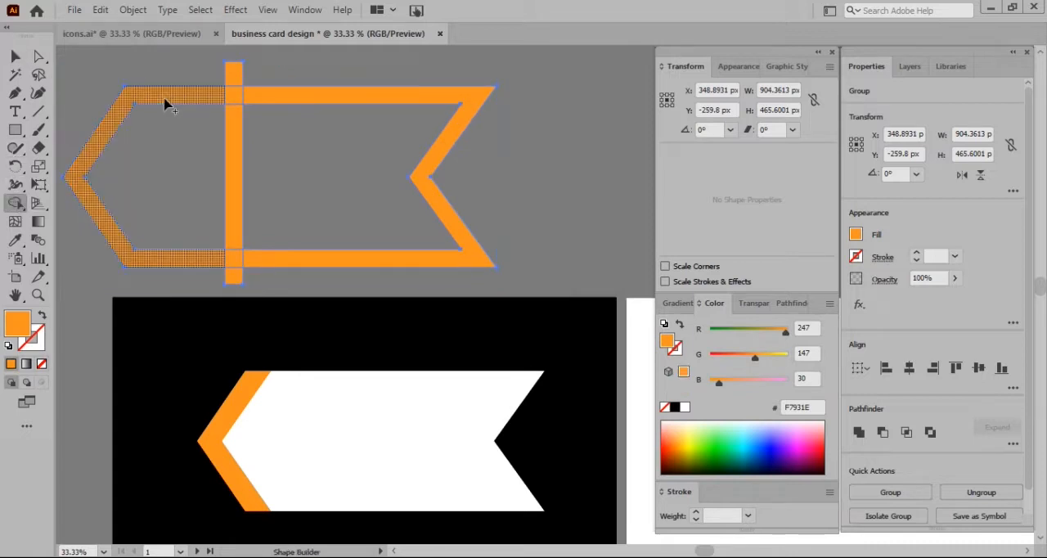
left_click(260, 97, "alt")
left_click(233, 140, "alt")
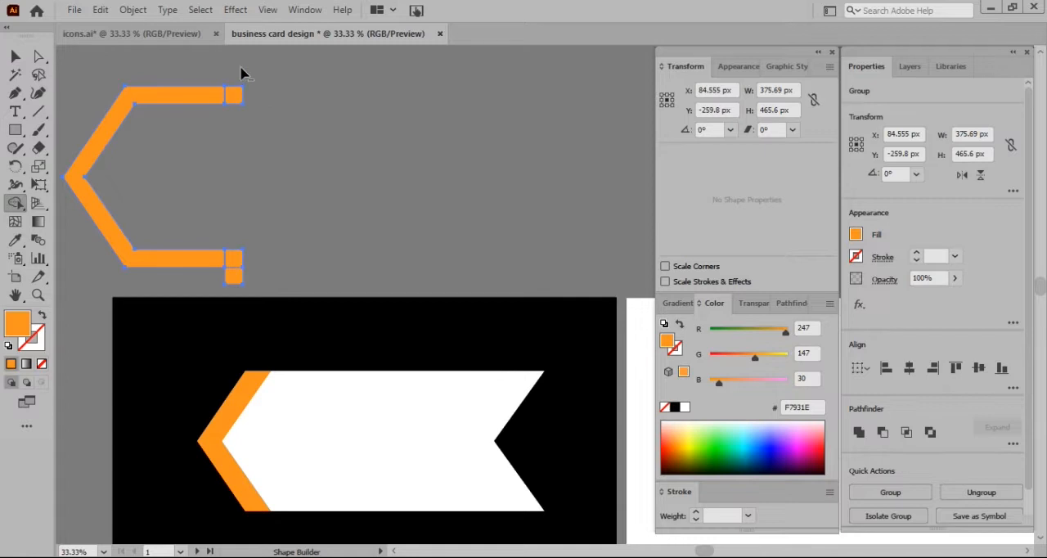
left_click_drag(234, 96, 211, 96)
mouse_move(235, 281)
left_mouse_down()
mouse_move(234, 259)
mouse_move(217, 261)
left_mouse_up()
Move the orange bracket shape to the right on the empty canvas above the card
key("v")
left_click_drag(202, 105, 365, 370)
left_click_drag(278, 101, 272, 94)
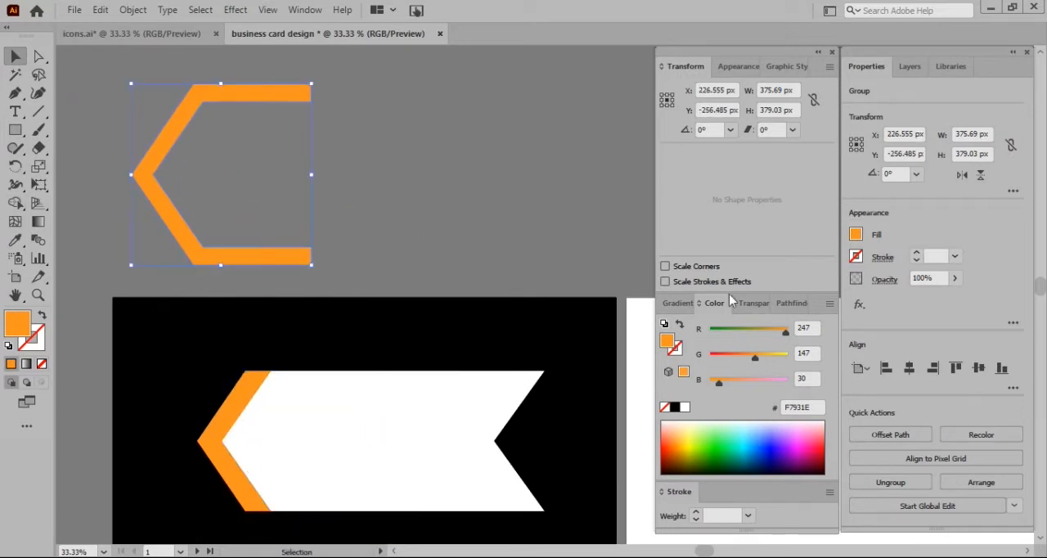
Fill the bracket shape with the white-to-black linear gradient and reverse it so black starts at the pointed end
left_click(855, 235)
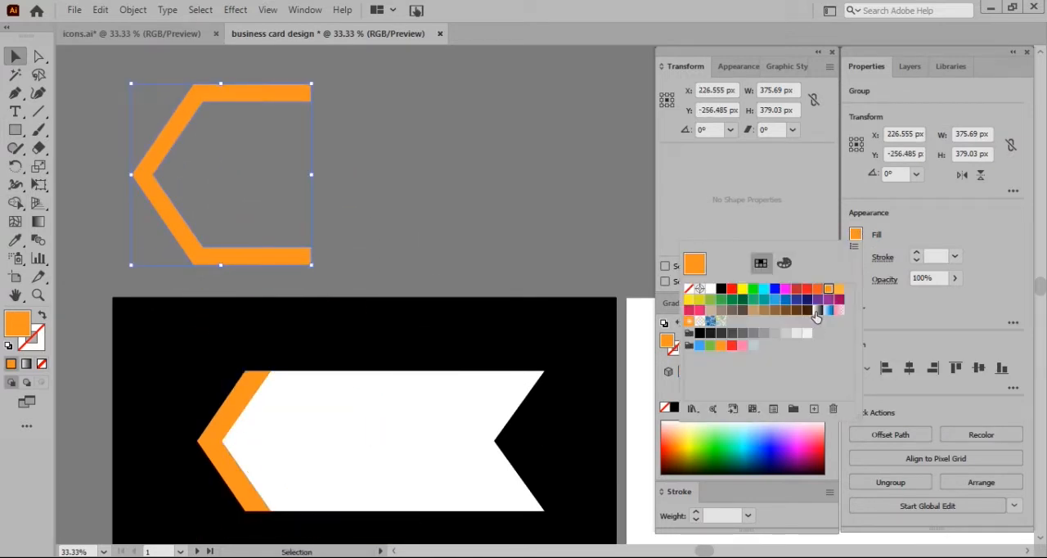
left_click(816, 311)
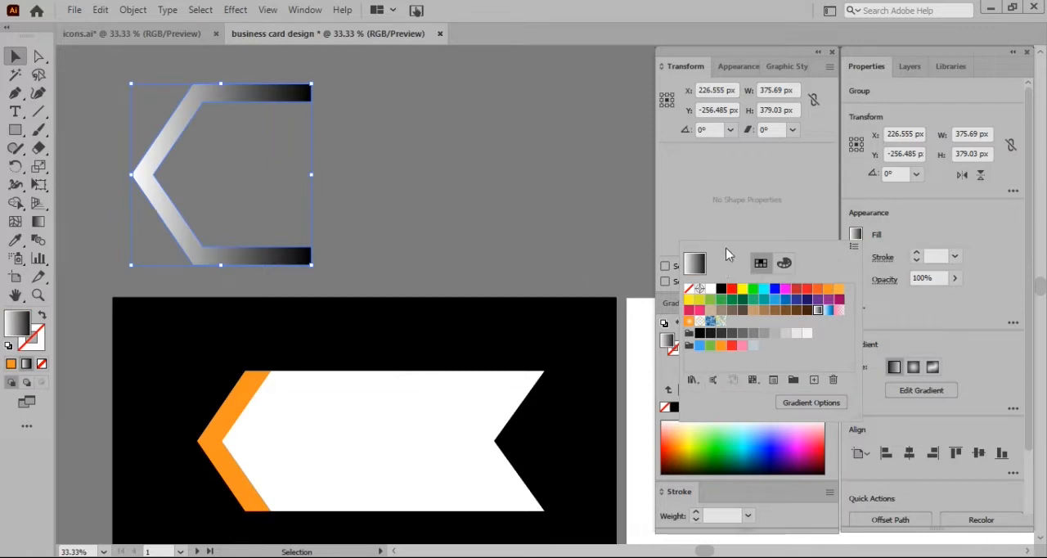
left_click(882, 239)
left_click(675, 303)
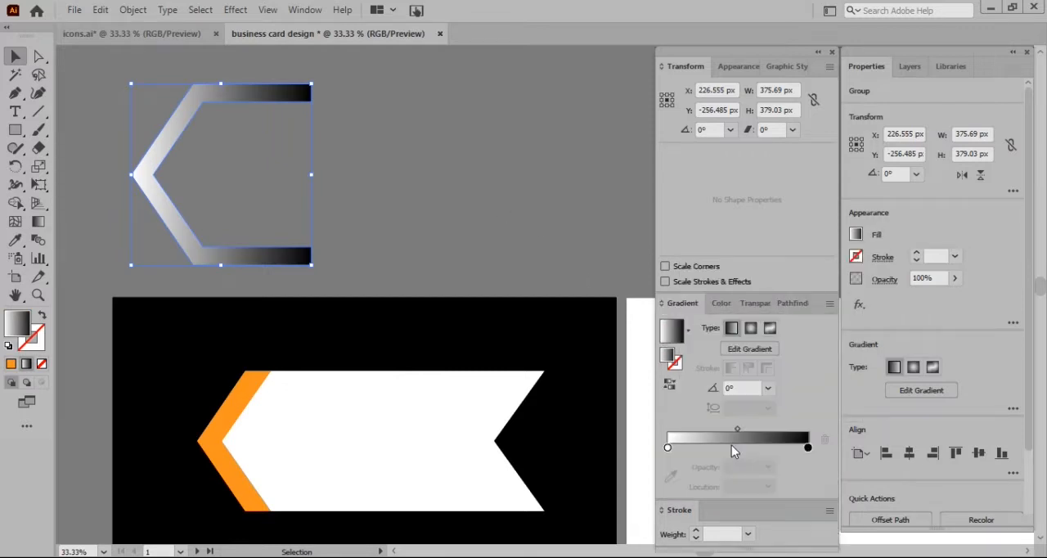
left_click(670, 385)
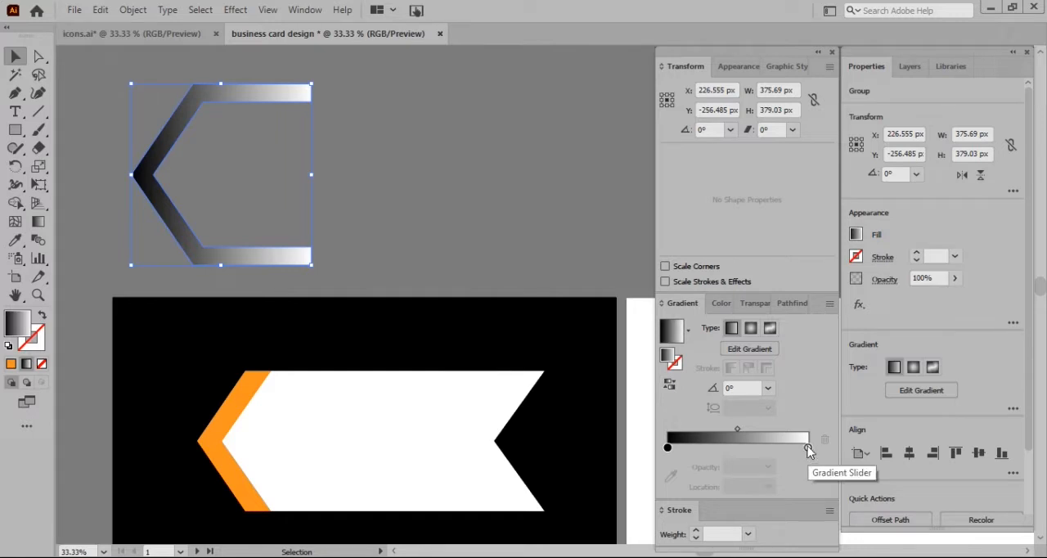
Change the bracket gradient's white stop to the orange sampled from the card's chevron edge, and reverse the gradient so orange starts at the point
double_click(808, 448)
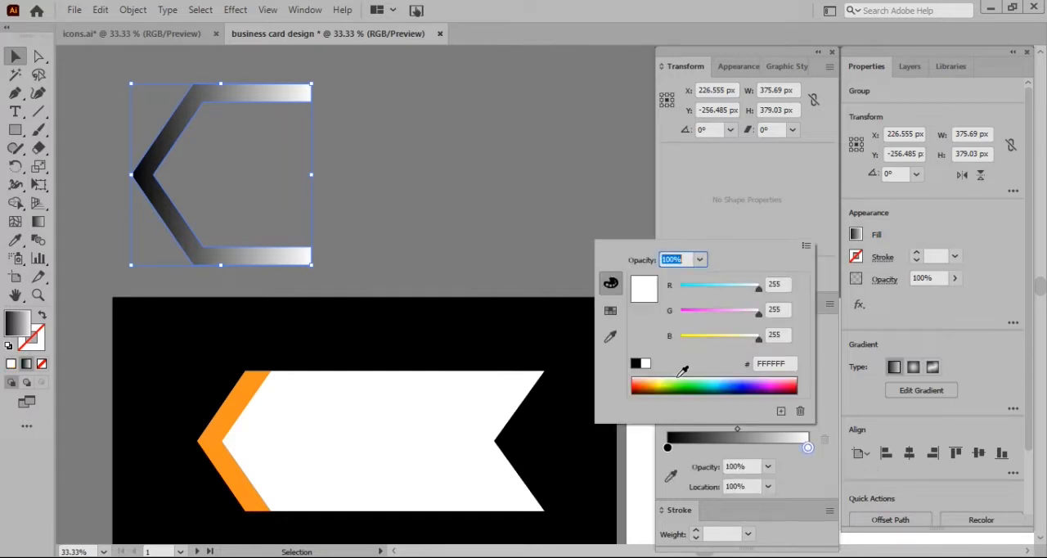
left_click(671, 475)
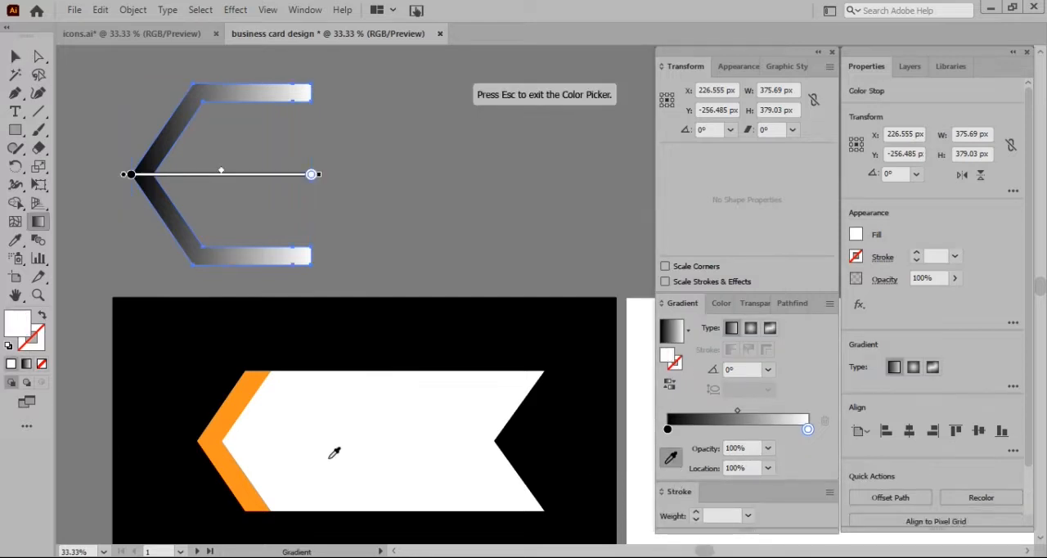
left_click(233, 447)
left_click(14, 57)
left_click(670, 383)
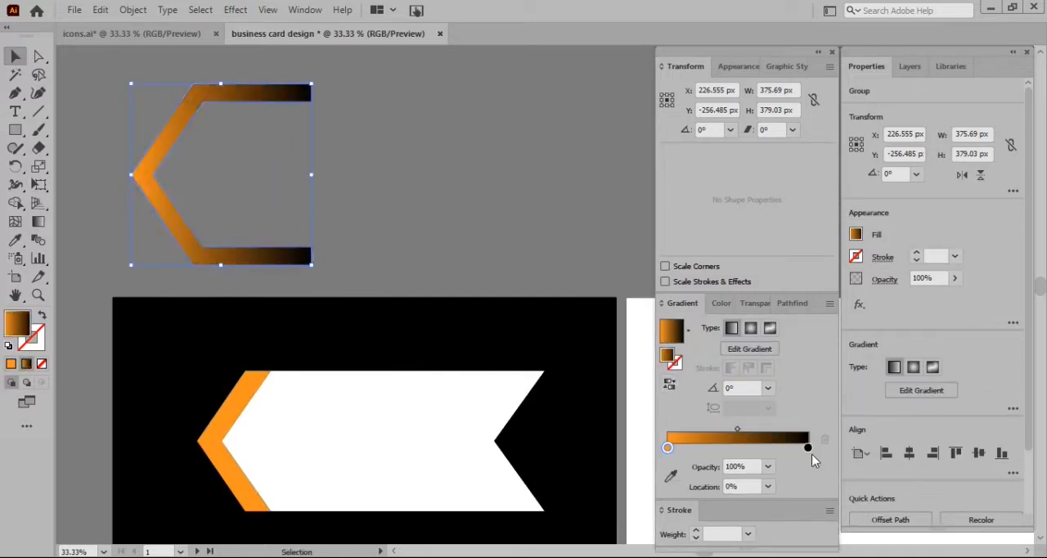
Add a second orange stop at about 33% and set the black stop to 0% opacity at about 82% location
left_click(725, 447)
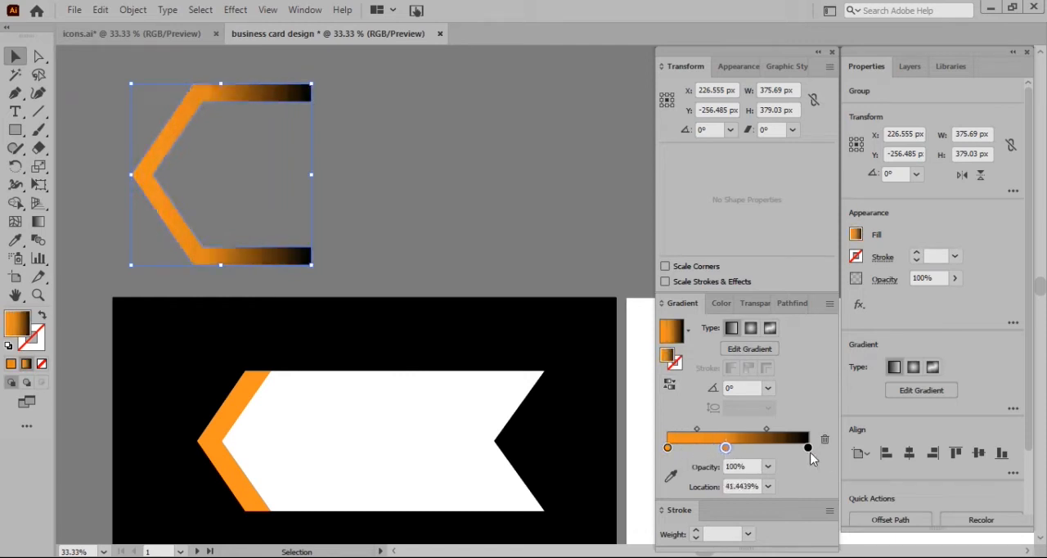
left_click_drag(808, 447, 752, 448)
left_click(768, 466)
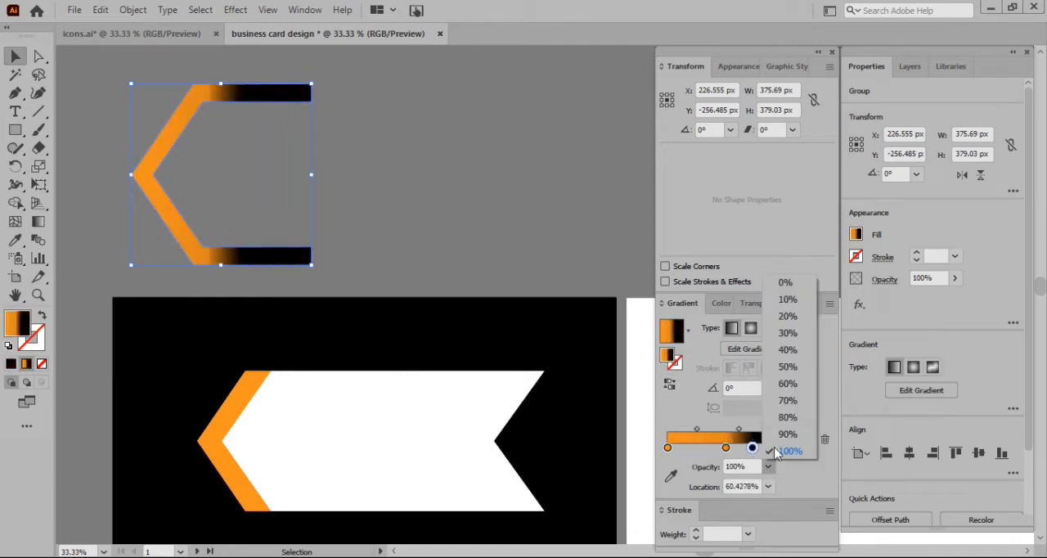
left_click(787, 282)
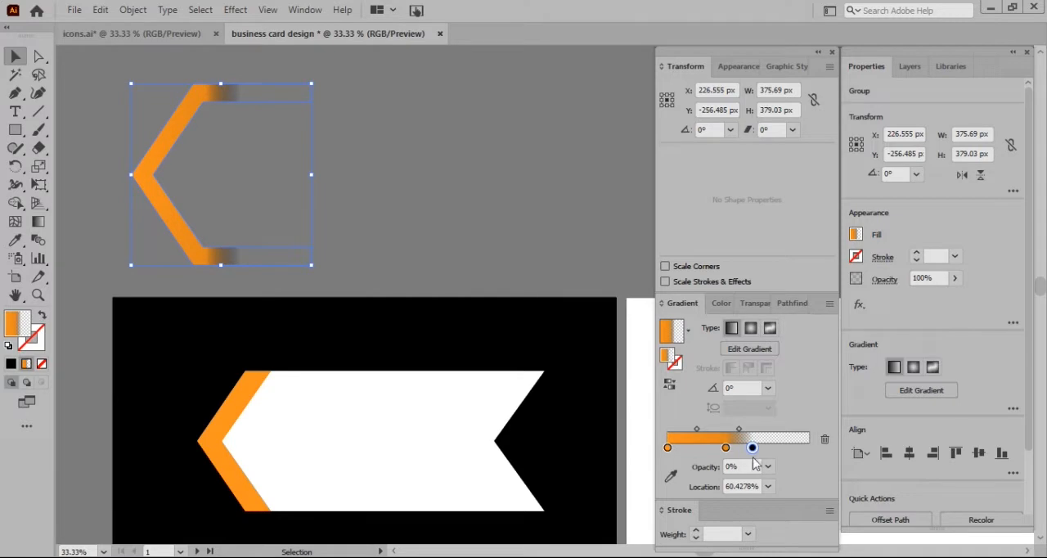
left_click_drag(753, 447, 773, 448)
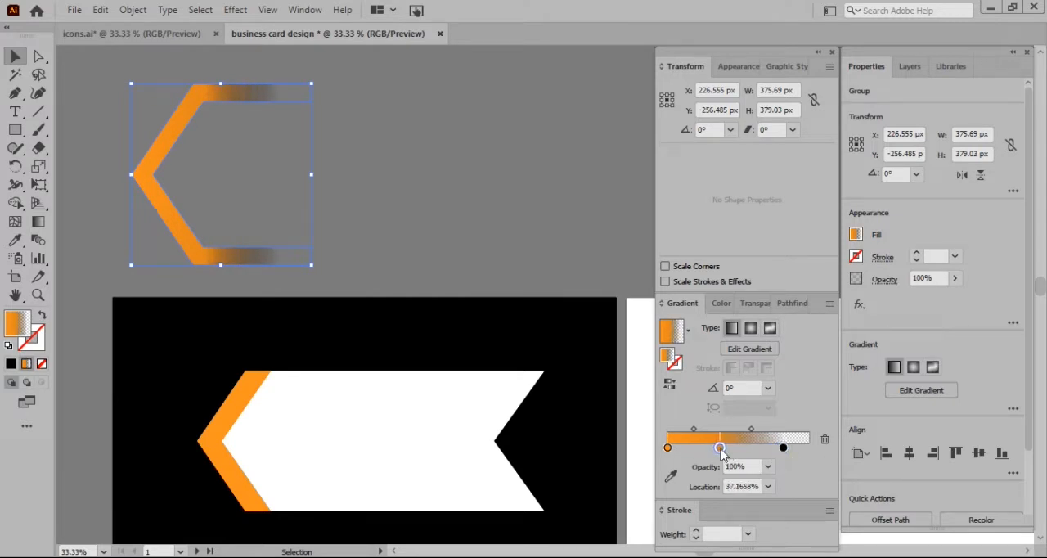
Place the gradient bracket around the banner's pointed end, and make a copy above the card enlarged to about 551 × 556 px
left_click_drag(233, 96, 329, 361)
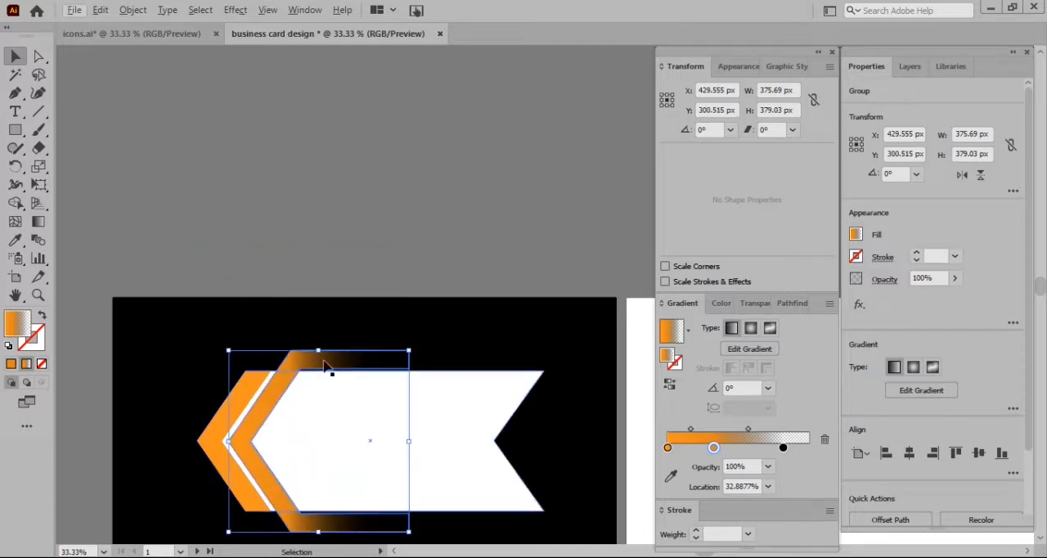
left_click_drag(330, 362, 299, 77)
left_click_drag(380, 249, 460, 330)
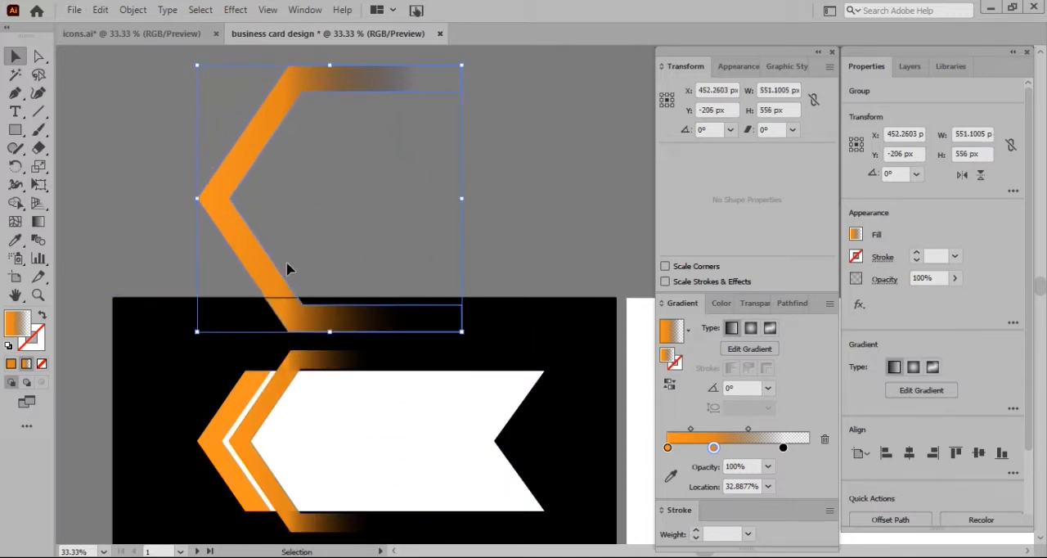
Move the large bracket onto the middle of the card and scale it slightly to span the card's full height
scroll(311, 245, "down", 3)
left_click_drag(346, 215, 483, 436)
left_click_drag(590, 440, 618, 459)
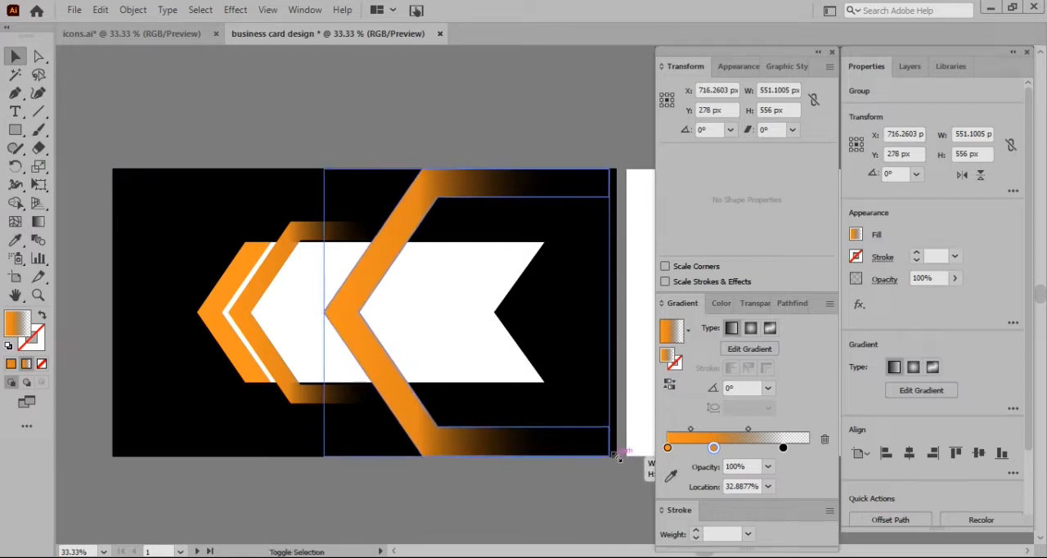
left_click_drag(485, 435, 493, 436)
left_click(189, 133)
Duplicate the white banner, enlarge the copy to about 933 × 377 px, and place it centred over the original on the card
left_click(302, 269)
left_click_drag(302, 269, 250, 90)
scroll(249, 90, "up", 3)
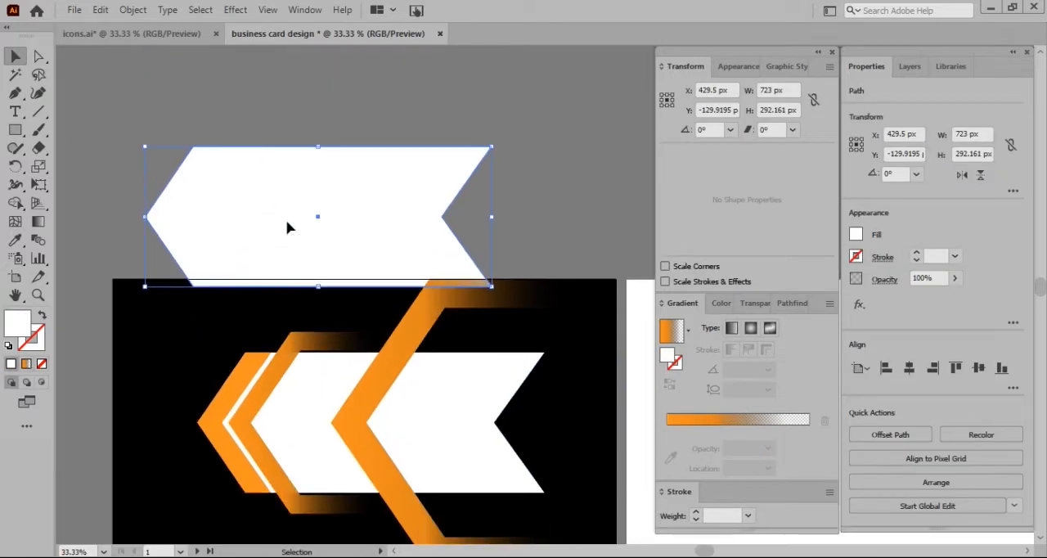
left_click_drag(287, 222, 269, 163)
left_click_drag(474, 228, 574, 269)
left_click_drag(387, 208, 334, 420)
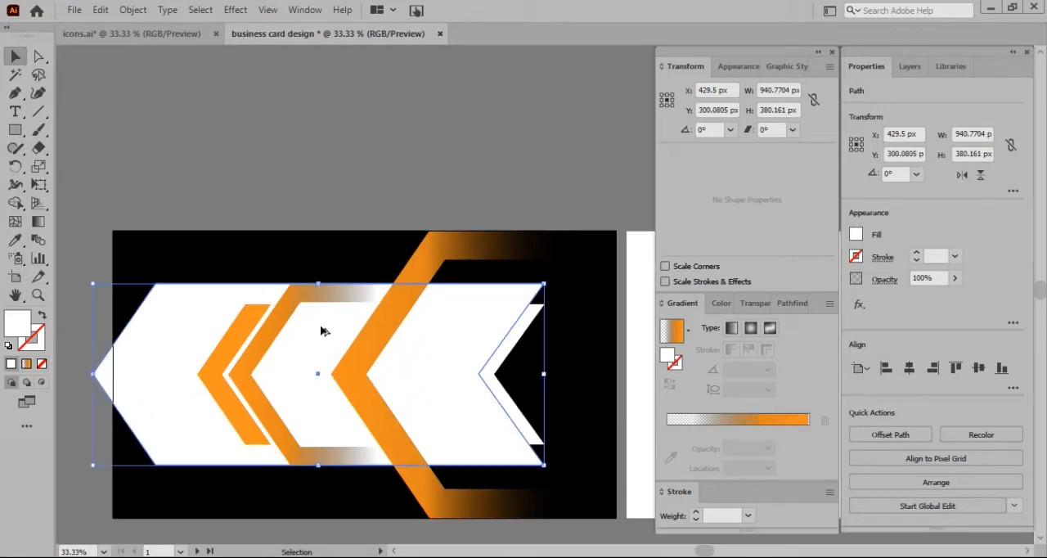
Offset a gradient-filled copy of the enlarged banner slightly left, and use Shape Builder to keep only the chevron sliver at their notched end
left_click_drag(321, 327, 304, 328)
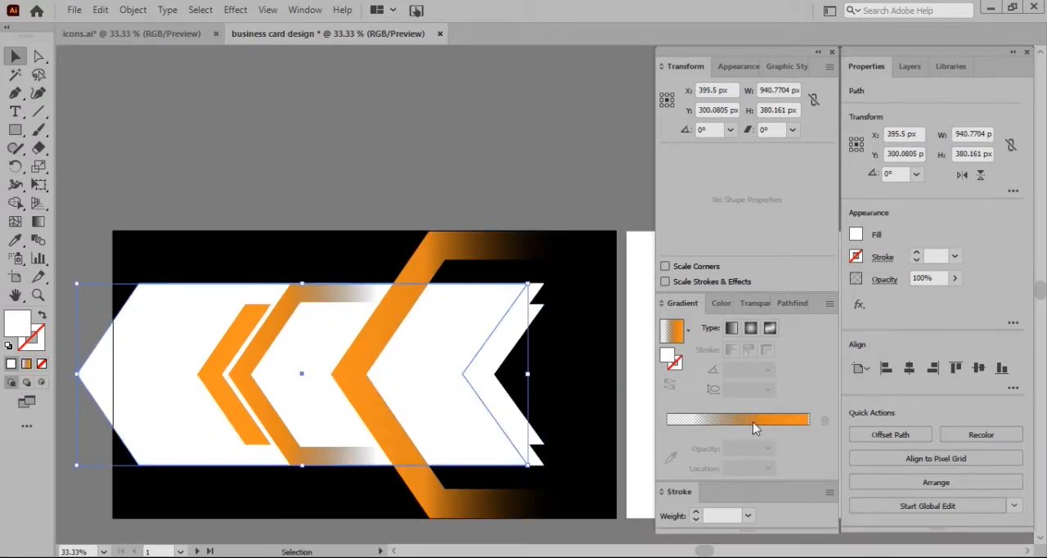
left_click(752, 422)
mouse_move(534, 305)
left_mouse_down()
mouse_move(532, 292)
mouse_move(541, 293)
left_mouse_up()
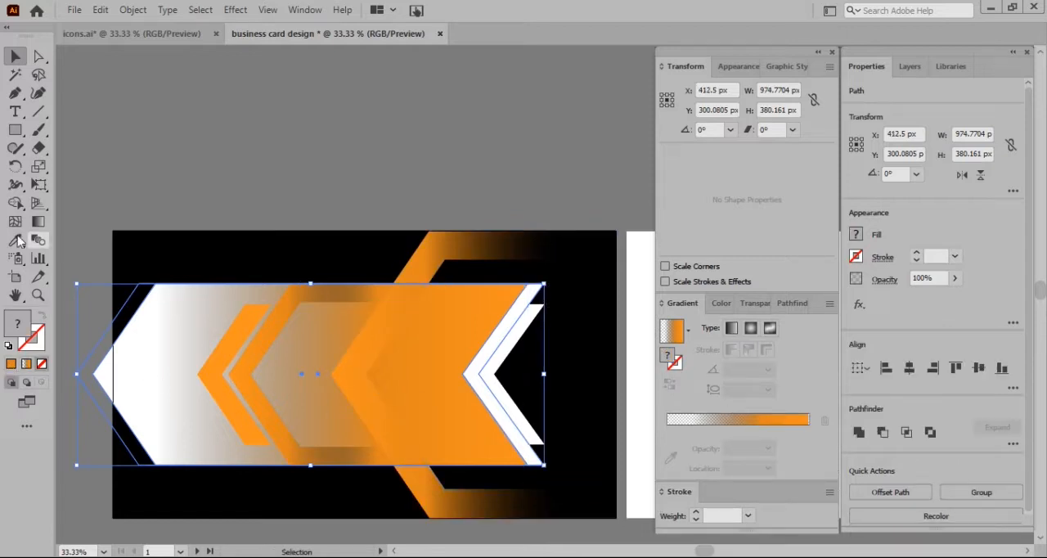
left_click(15, 203)
left_click(491, 348)
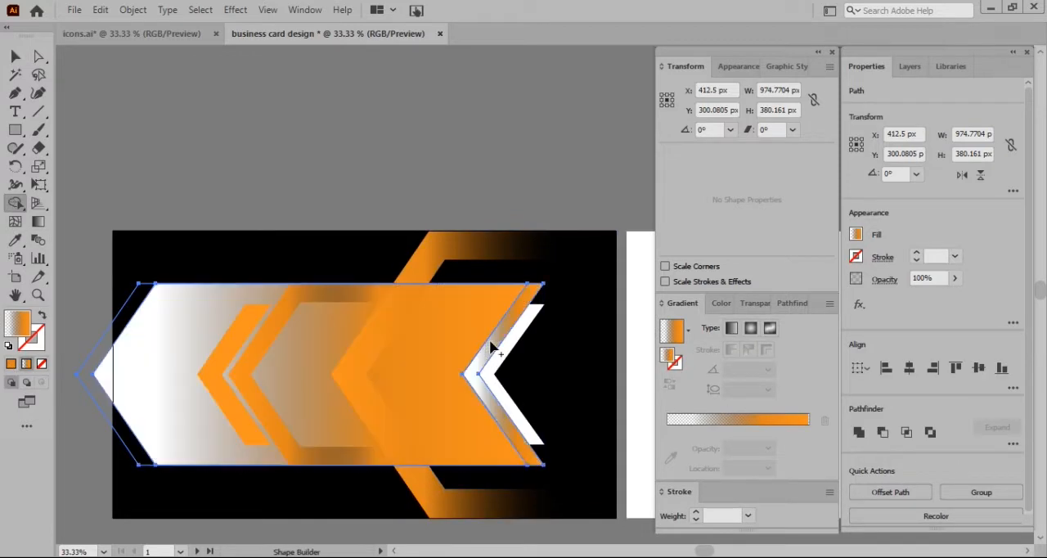
left_click(454, 361)
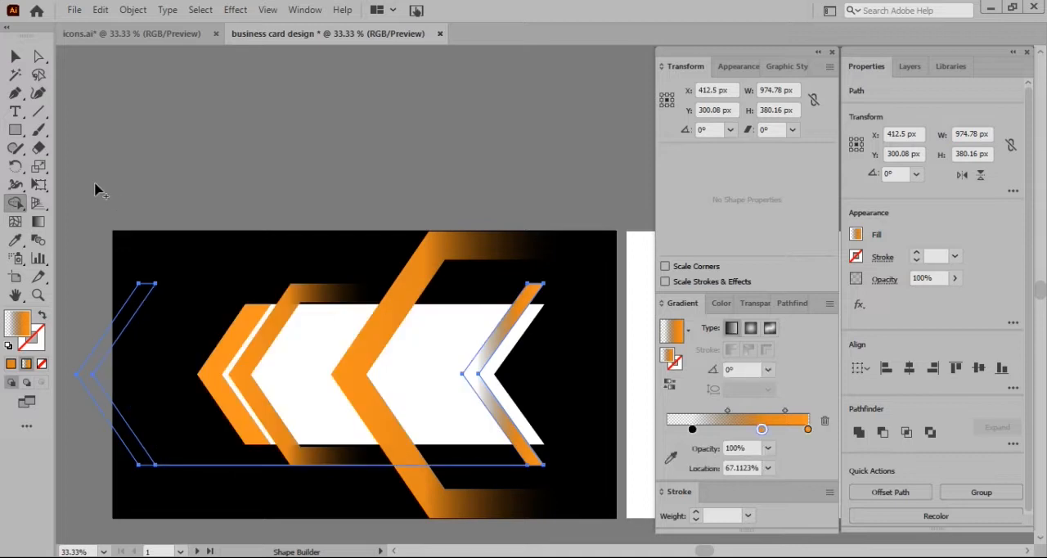
left_click(206, 466, "alt")
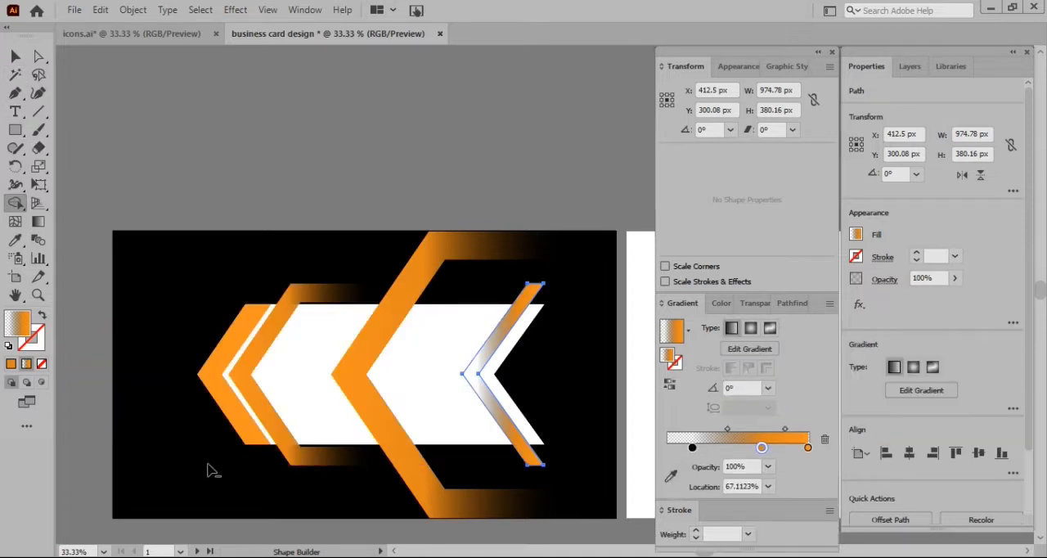
left_click(15, 58)
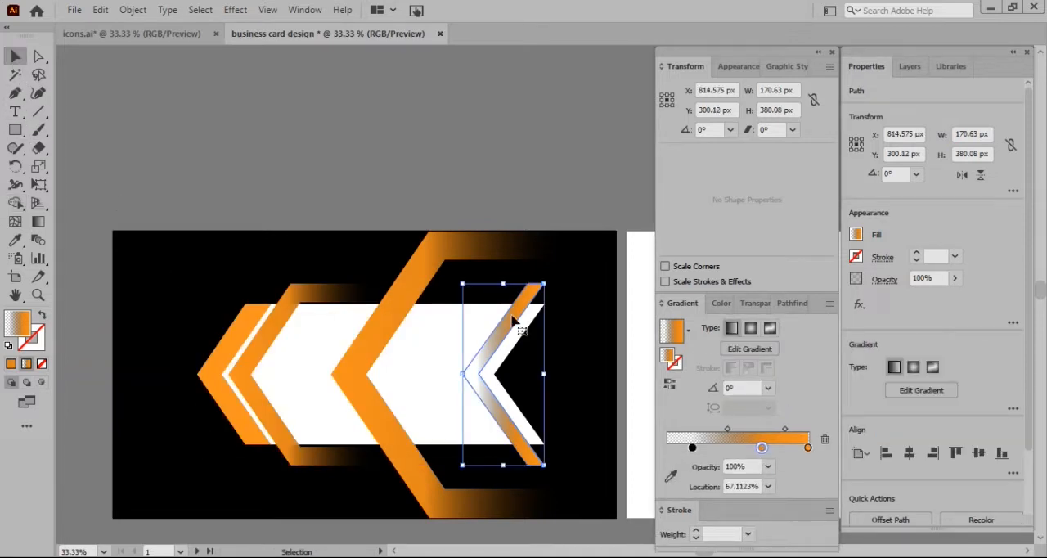
Reverse the thin chevron's gradient and make it fully orange by moving the orange stop to 100% and deleting the transparent black stop
left_click(666, 385)
left_click(782, 449)
left_click_drag(713, 448, 808, 448)
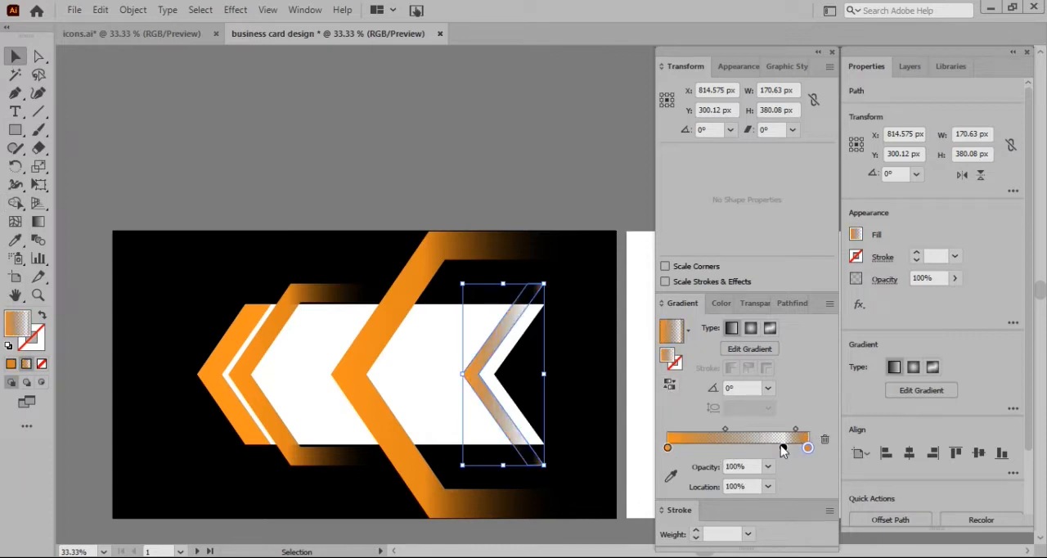
left_click(779, 446)
left_click(824, 440)
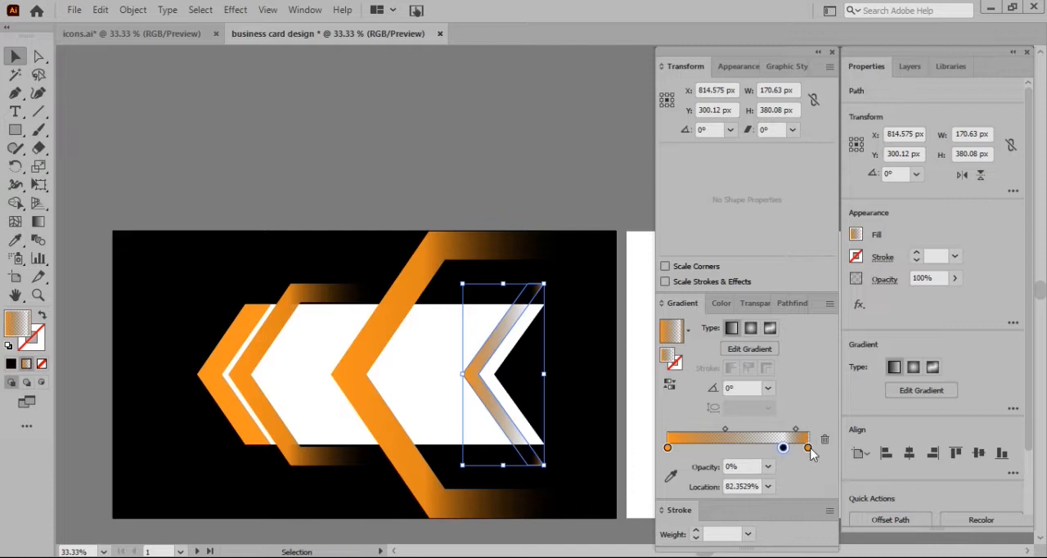
Shorten the thin orange chevron slightly and shift it right, close to the banner's notched end
left_click_drag(503, 286, 503, 290)
left_click_drag(509, 326, 519, 320)
left_click(517, 173)
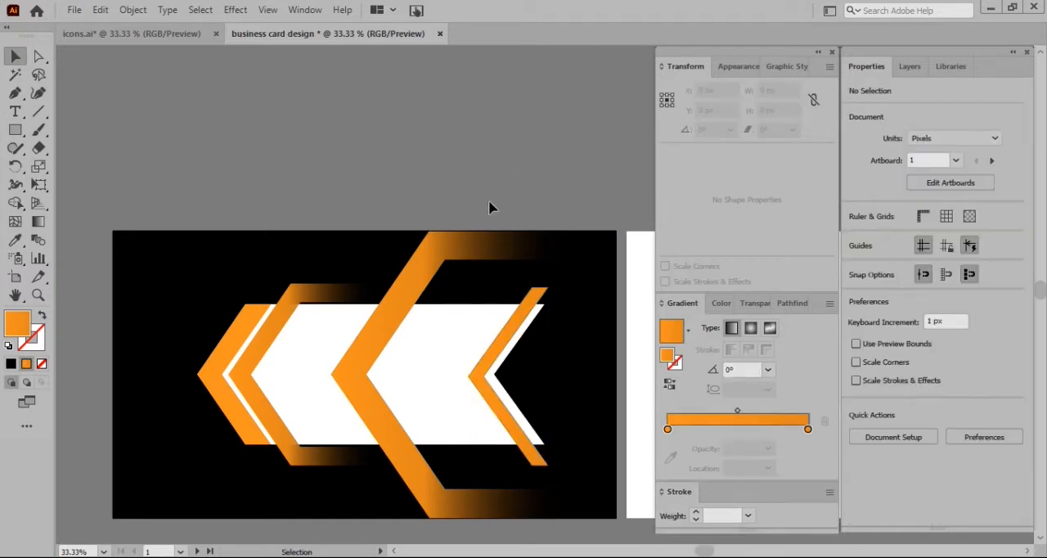
Duplicate the white banner and enlarge the copy to about 938 × 379 px, matching the height of the small bracket
left_click(431, 365)
left_click_drag(431, 366, 399, 152)
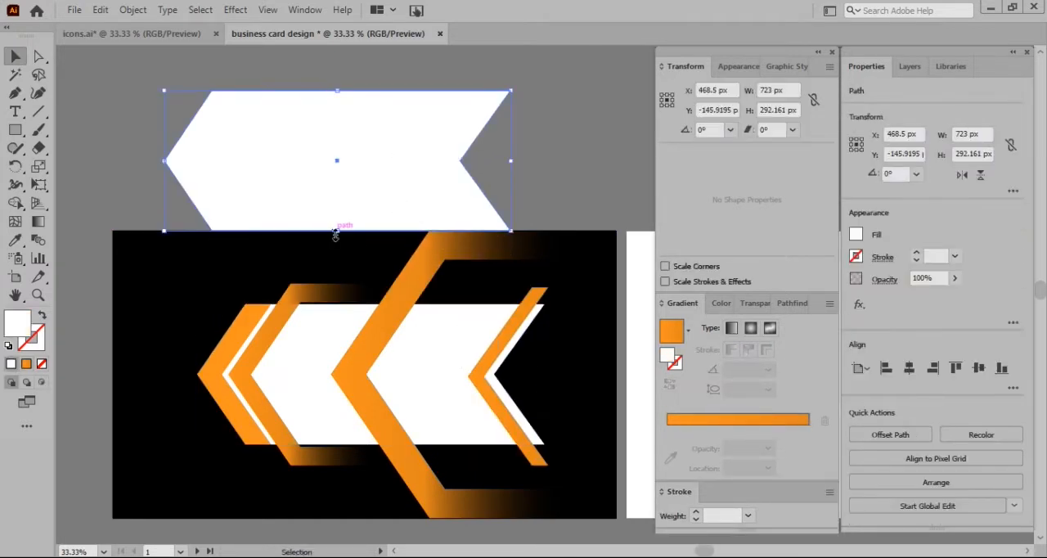
left_click_drag(335, 235, 346, 278)
left_click_drag(361, 162, 335, 346)
left_click_drag(309, 281, 310, 284)
left_click_drag(324, 400, 324, 396)
left_click_drag(309, 281, 313, 287)
Position the enlarged white banner on the card with its pointed tip at the card's left edge
left_click_drag(415, 378, 416, 155)
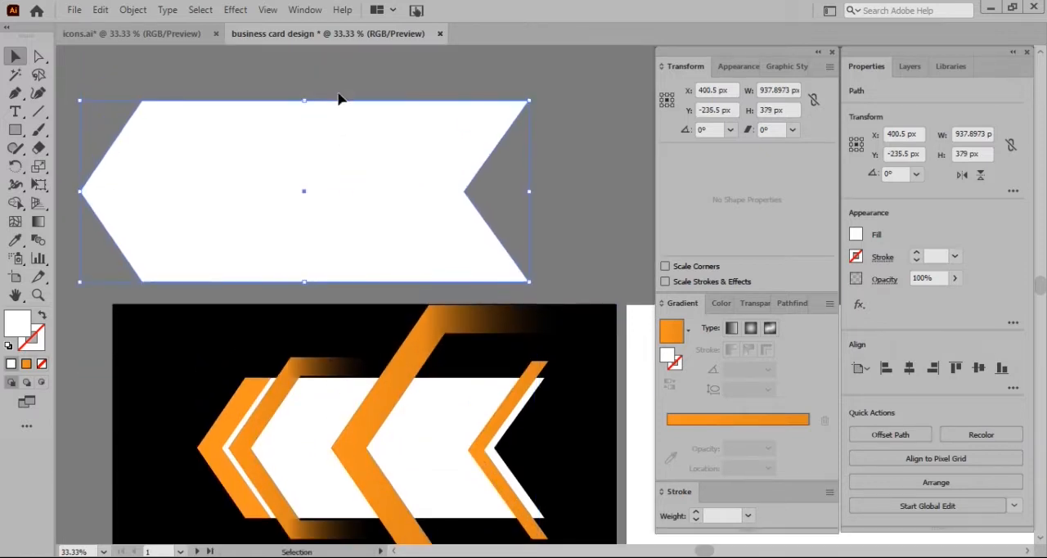
scroll(338, 99, "up", 1)
key("ctrl+2")
left_click(16, 93)
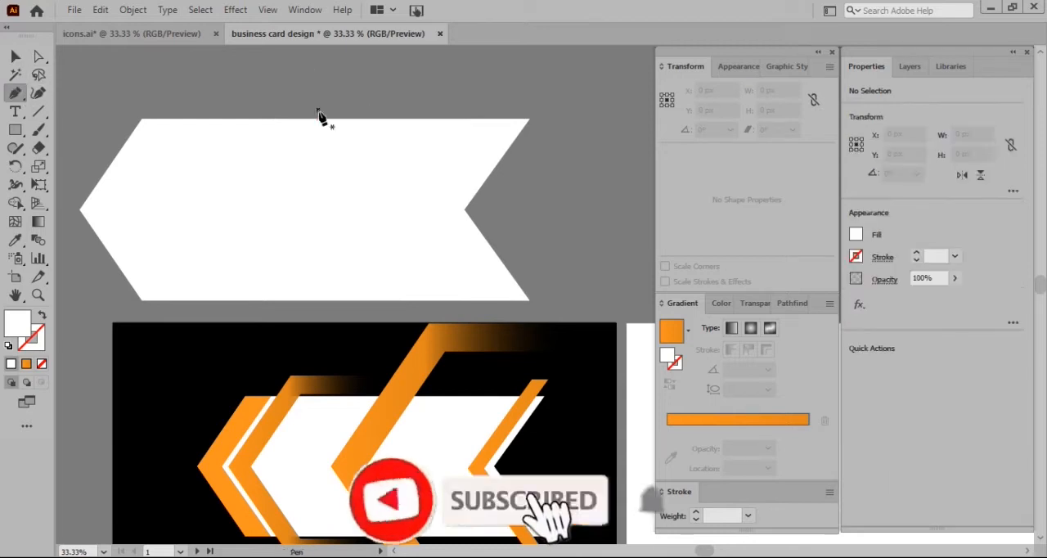
scroll(300, 182, "down", 2)
left_click(15, 56)
left_click_drag(442, 146, 442, 400)
left_click(166, 161)
Draw an open chevron path with the Pen tool across the enlarged banner, parallel to the large bracket's inner edge
left_click(15, 92)
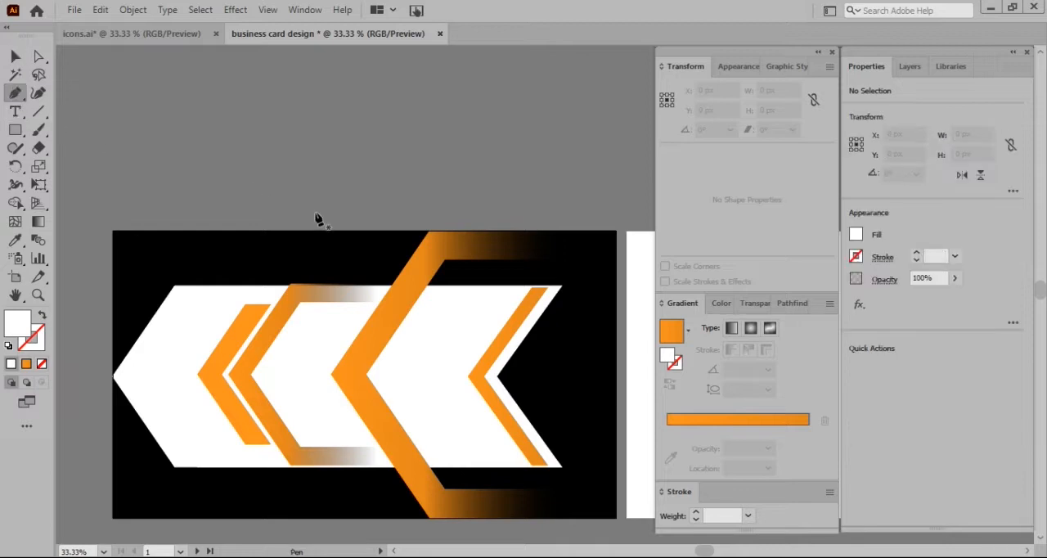
left_click(438, 286)
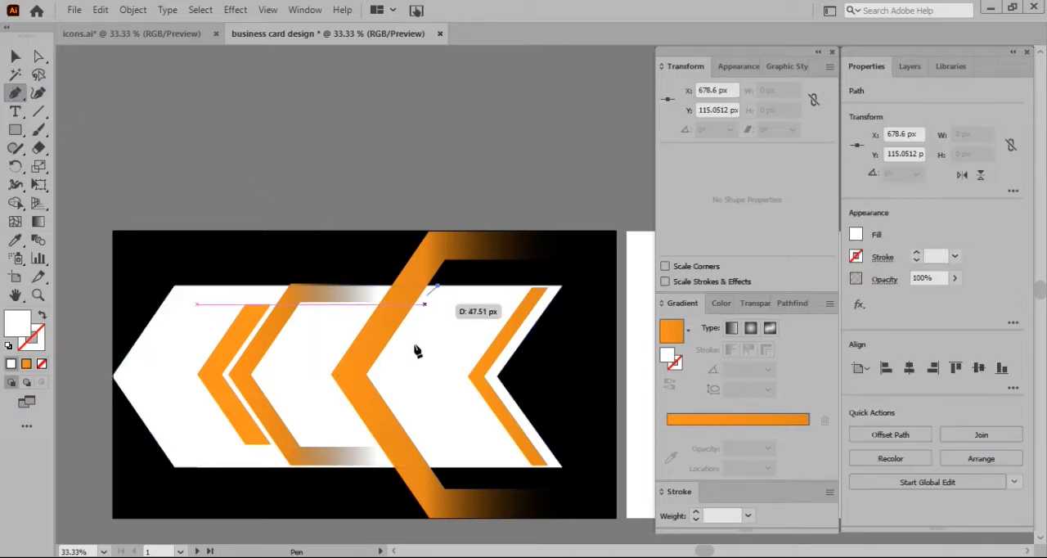
left_click(376, 375)
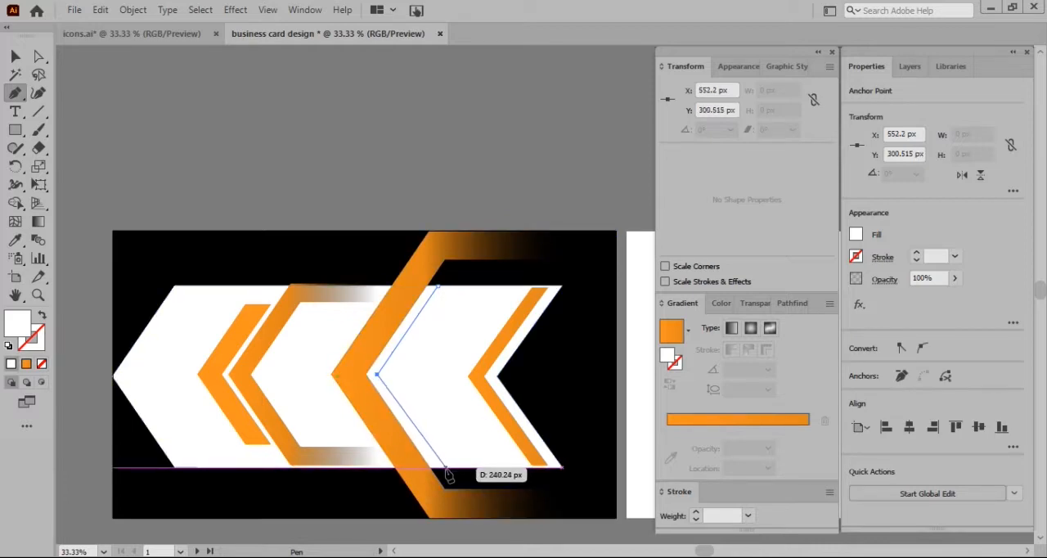
left_click(442, 469)
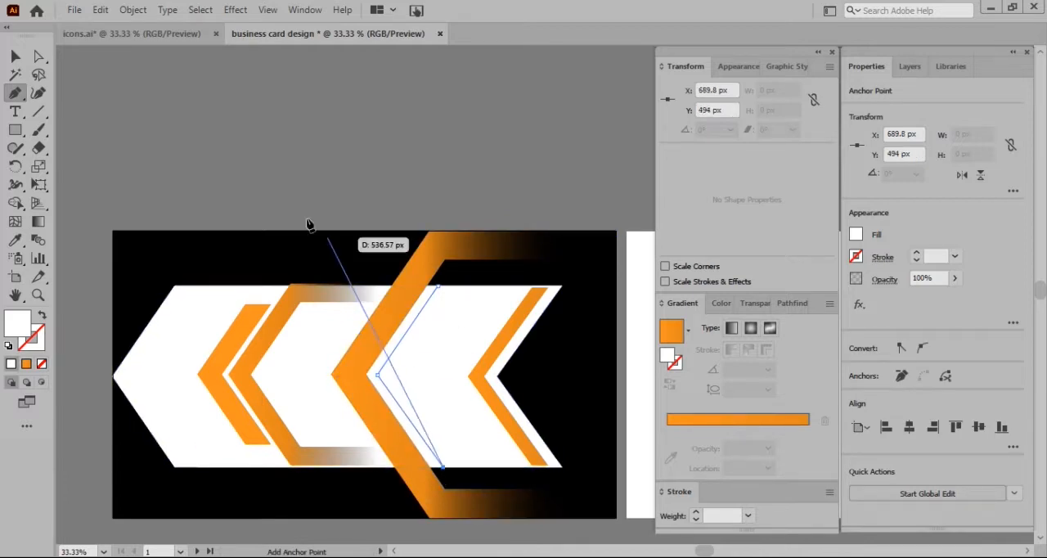
left_click(17, 54)
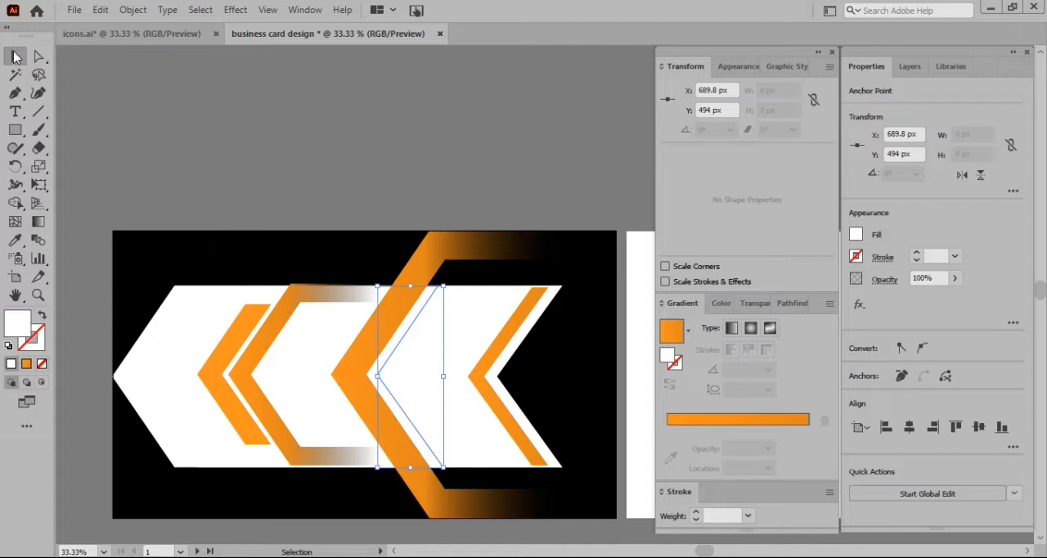
Use Shape Builder on the enlarged banner and the chevron path to remove the banner part left of the path
left_click(206, 360)
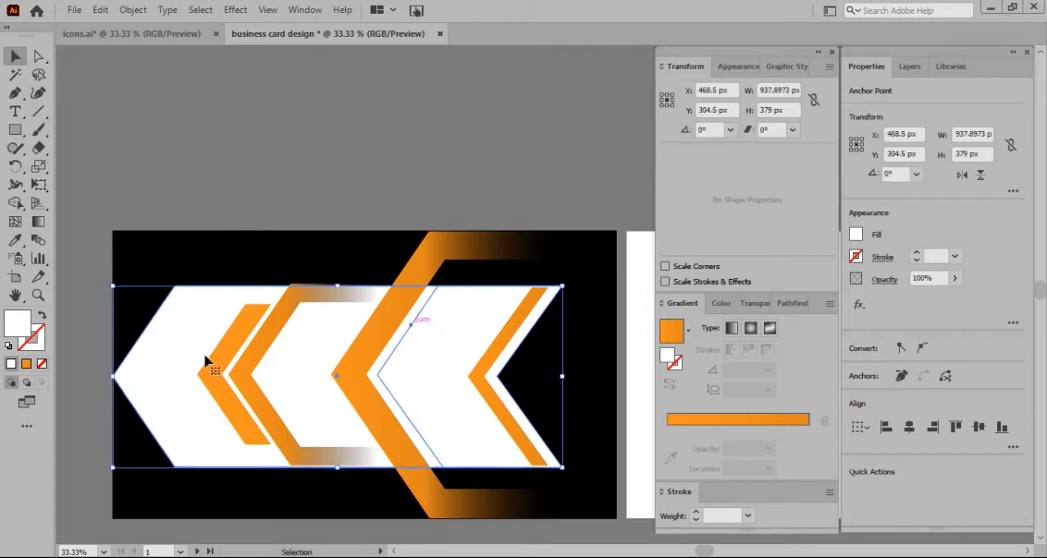
left_click(14, 204)
left_click(288, 390, "alt")
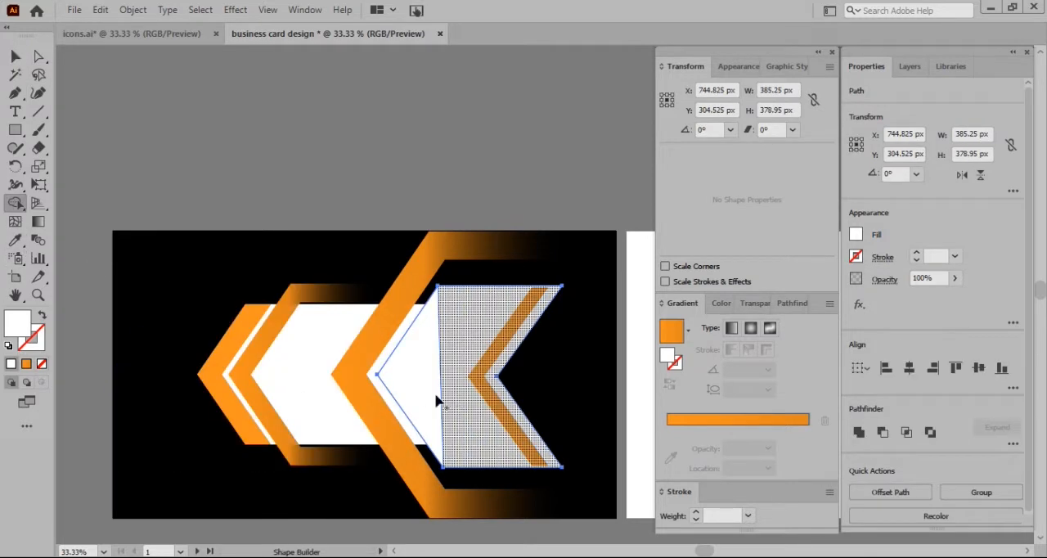
left_click(15, 56)
Rearrange the remaining white arrow piece in front of the thin orange chevron and place it just inside the large bracket
left_click_drag(431, 344, 369, 265)
right_click(368, 264)
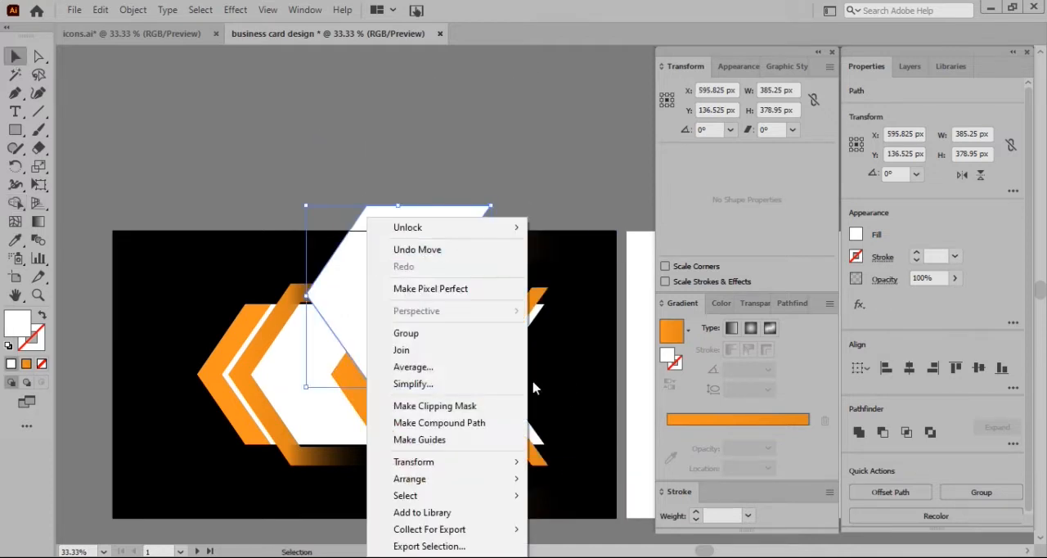
mouse_move(458, 478)
left_click(564, 513)
left_click_drag(344, 255, 415, 335)
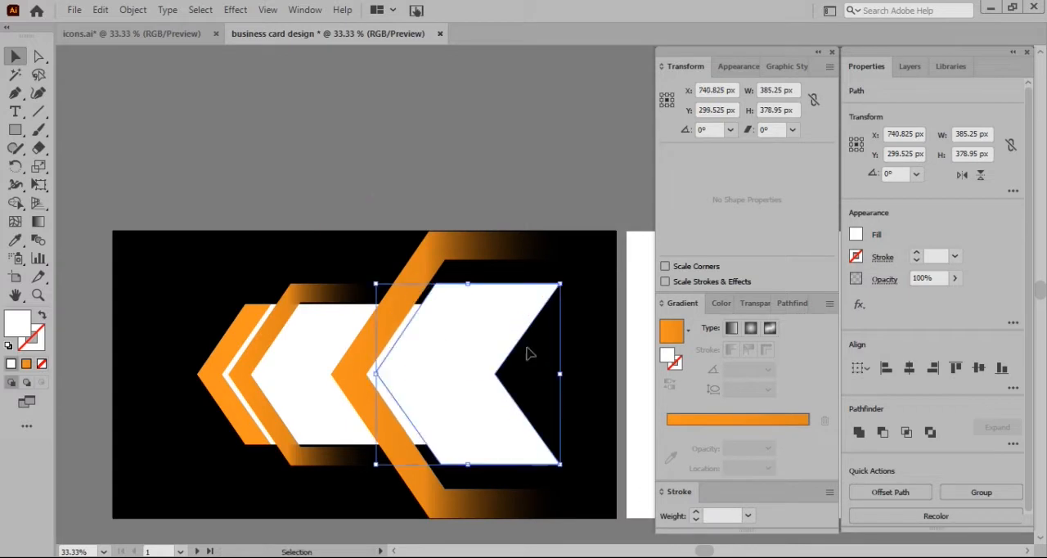
Fill the white arrow piece with a black-to-orange gradient, black at its pointed end, with the middle orange stop at about 68%
left_click(726, 419)
left_click(804, 429)
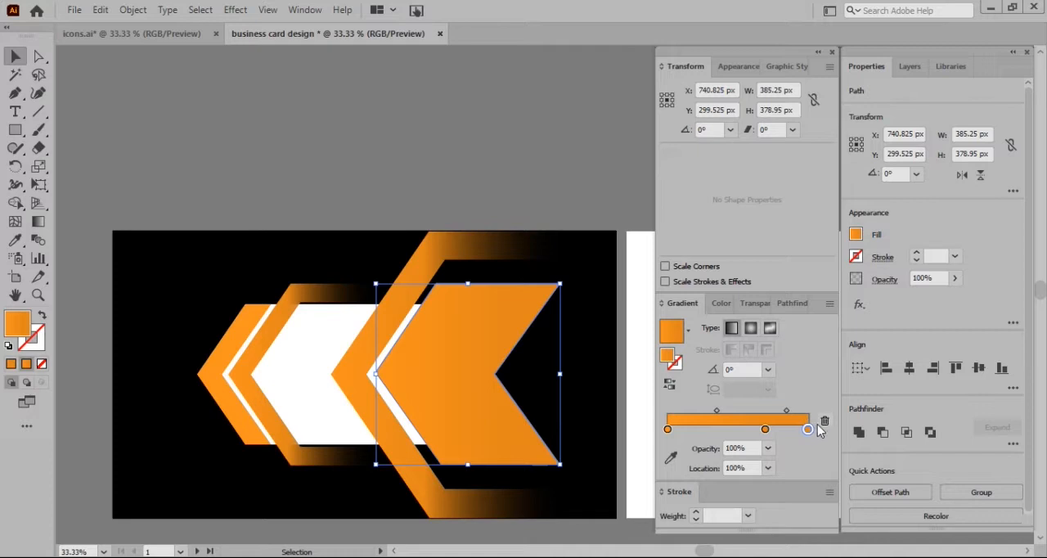
double_click(808, 429)
left_click(645, 346)
left_click(637, 346)
left_click(787, 456)
mouse_move(765, 428)
left_mouse_down()
mouse_move(745, 428)
mouse_move(763, 429)
left_mouse_up()
left_click(669, 384)
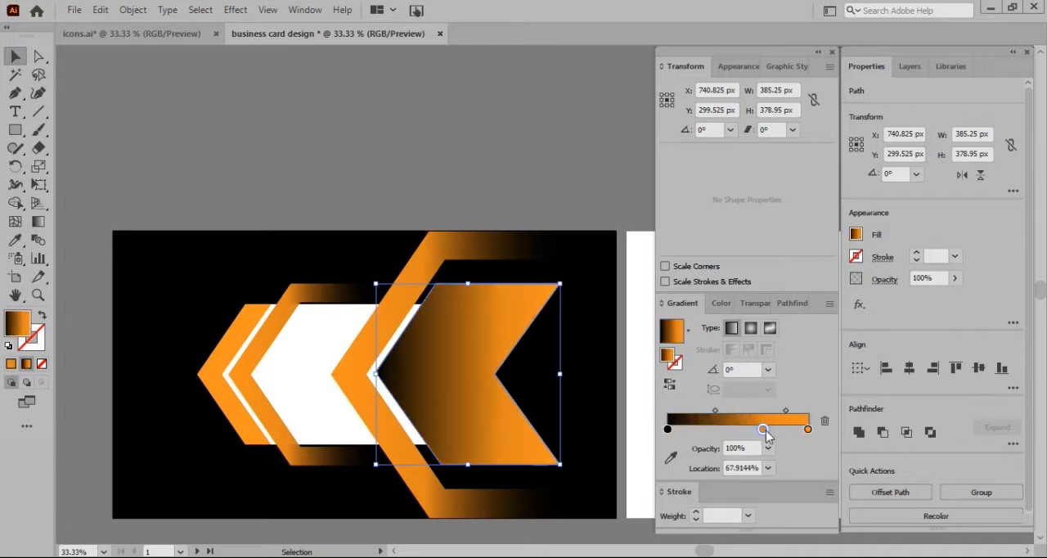
Try to move the gradient arrow piece behind the other artwork with Send Backward and Send to Back, undoing the Send to Back
right_click(483, 296)
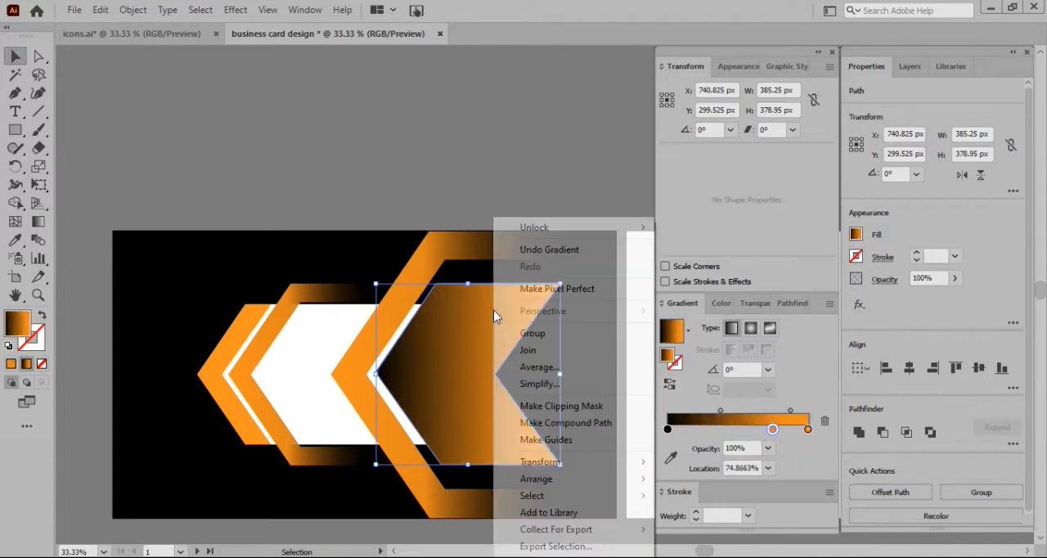
mouse_move(589, 478)
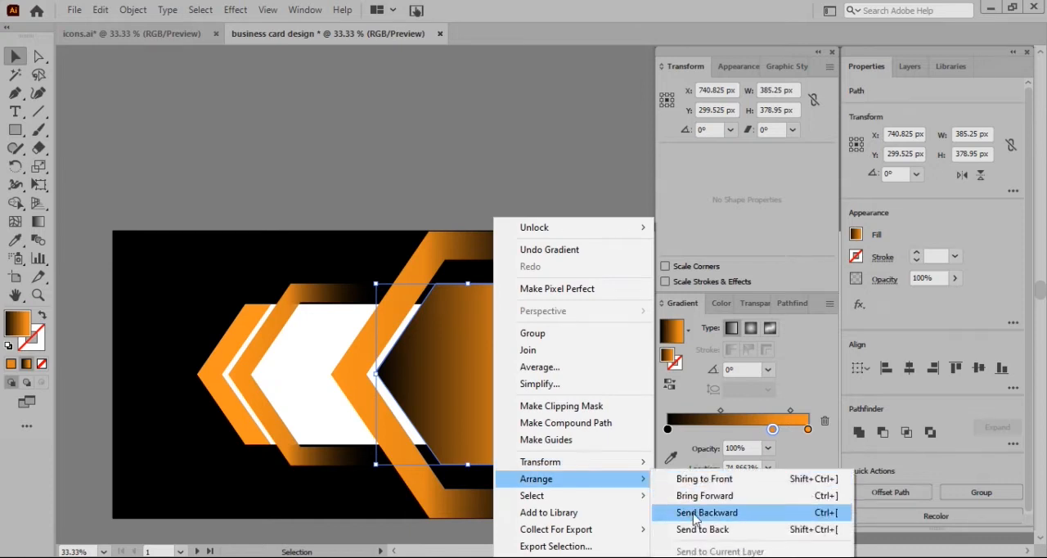
left_click(695, 515)
right_click(544, 369)
mouse_move(586, 299)
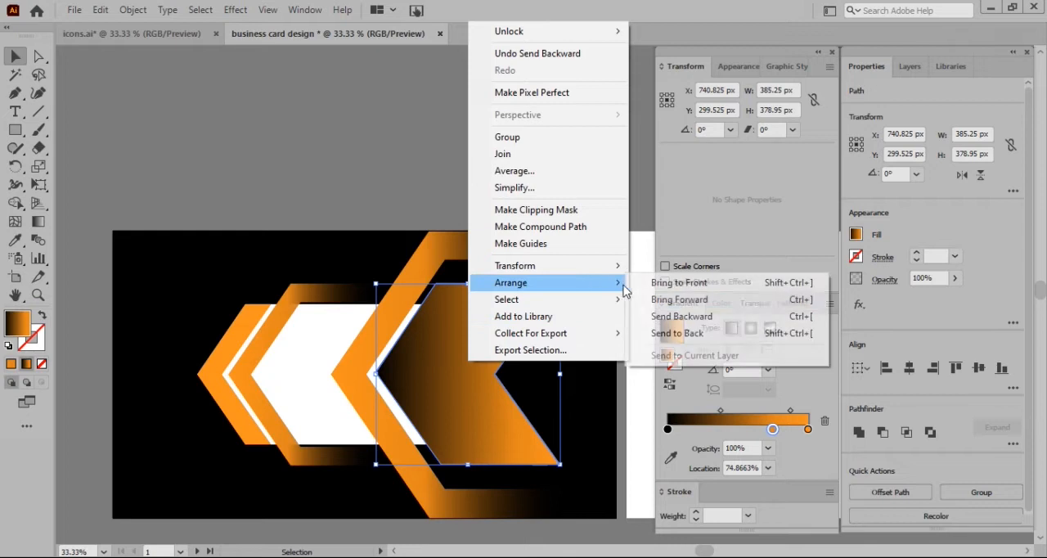
left_click(657, 334)
key("ctrl+z")
right_click(493, 287)
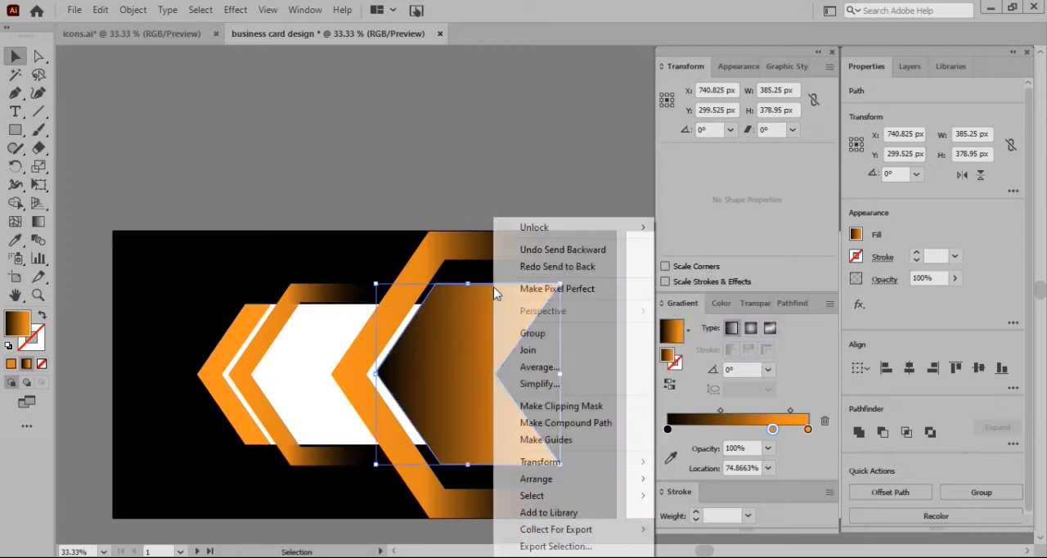
left_click(695, 516)
right_click(483, 330)
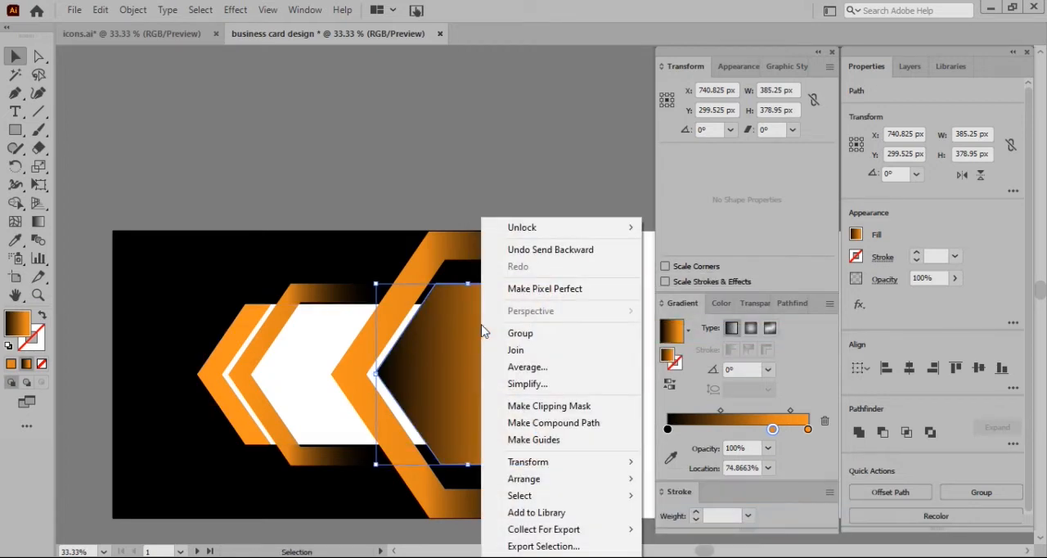
mouse_move(630, 482)
left_click(683, 498)
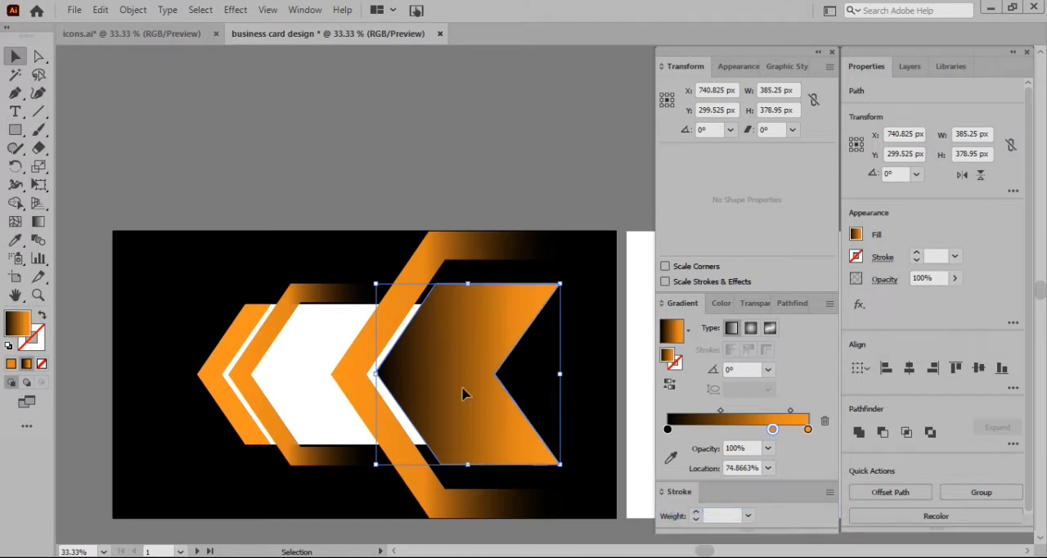
Move the large bracket group down the stacking order to directly above the locked black background rectangle
left_click(505, 199)
left_click(447, 271)
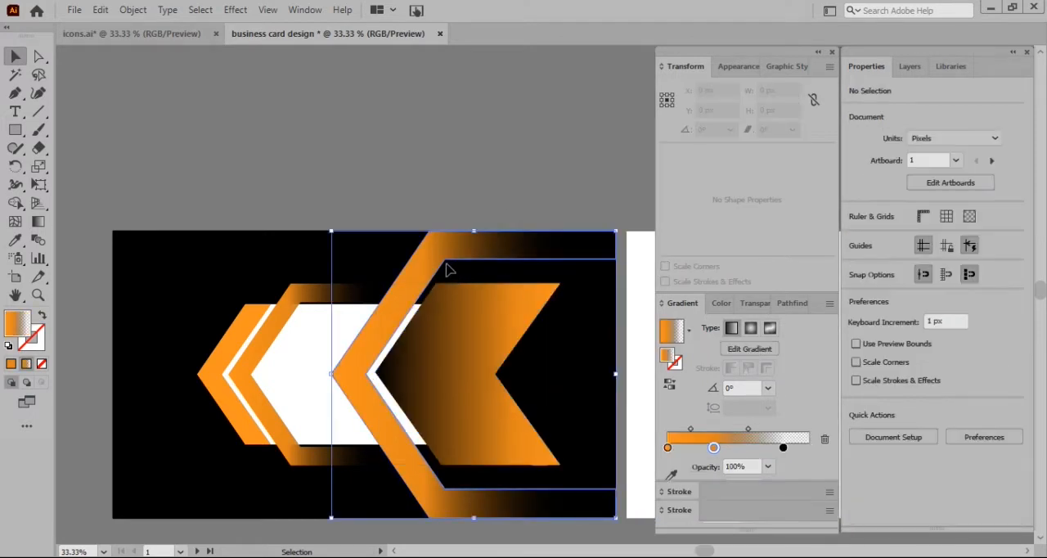
right_click(422, 269)
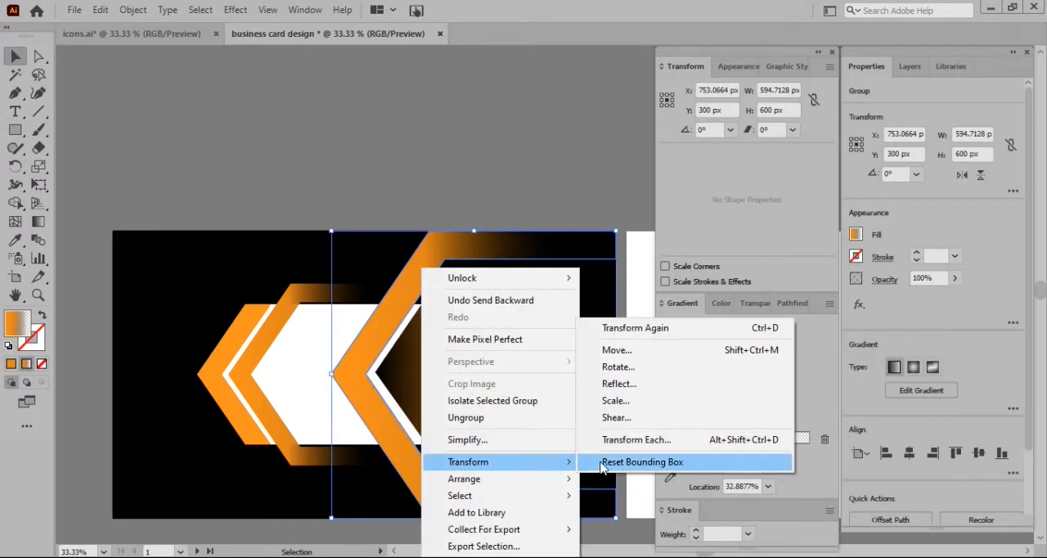
mouse_move(561, 481)
left_click(614, 514)
key("F7")
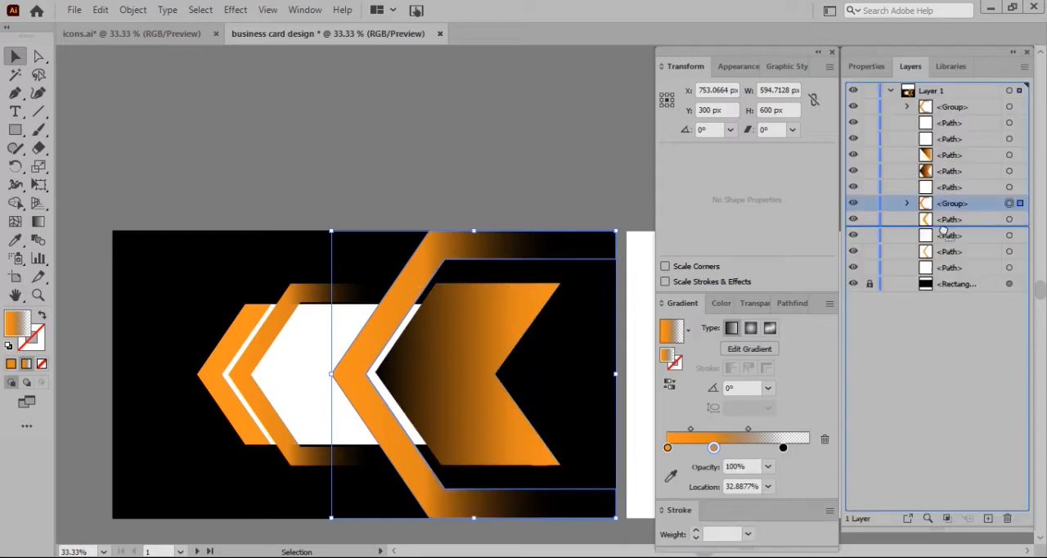
left_click_drag(944, 235, 946, 280)
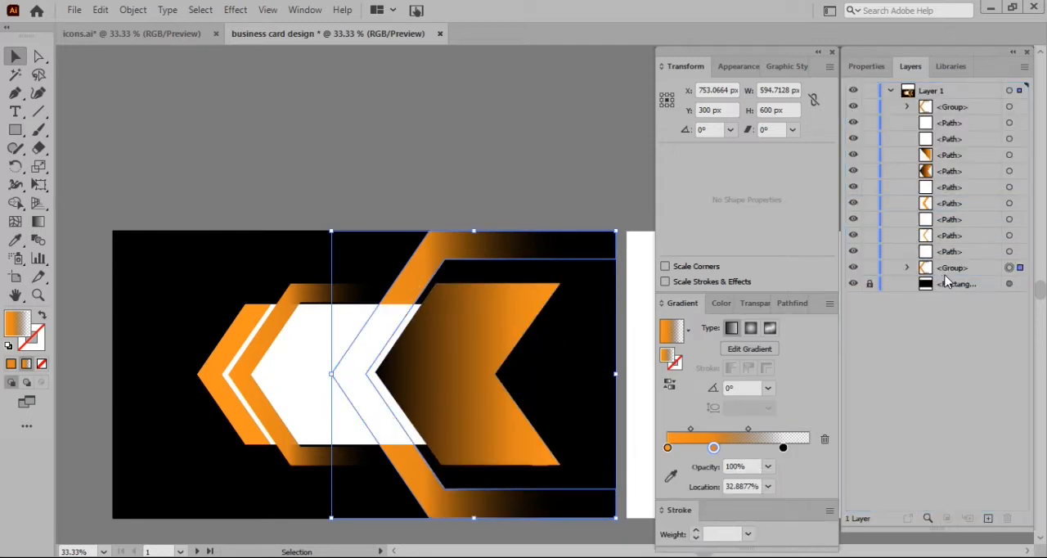
left_click(198, 113)
Move the black-to-orange arrow piece down the stacking order to directly above the black background, below the large bracket
left_click(462, 367)
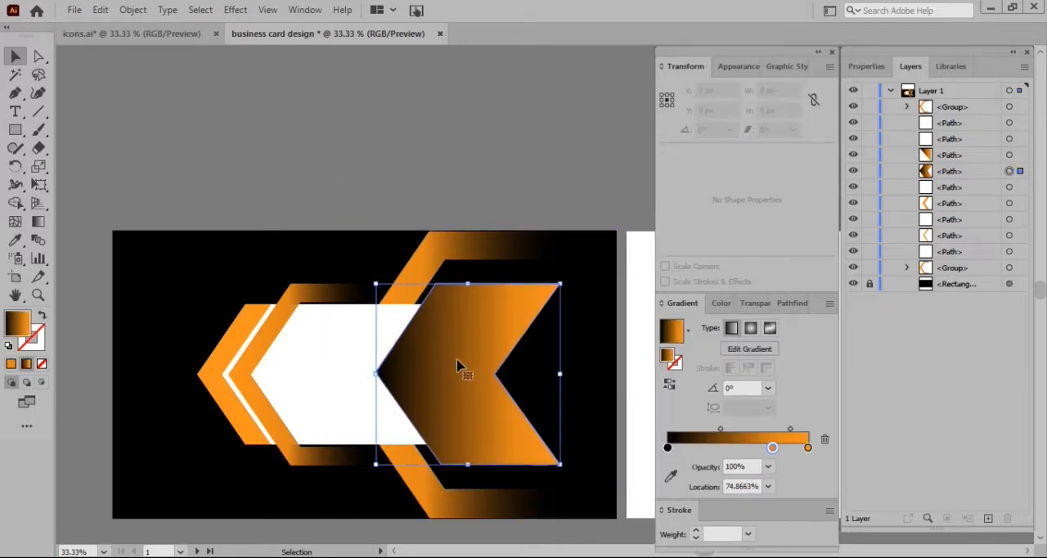
left_click_drag(955, 170, 953, 180)
left_click_drag(955, 269, 959, 279)
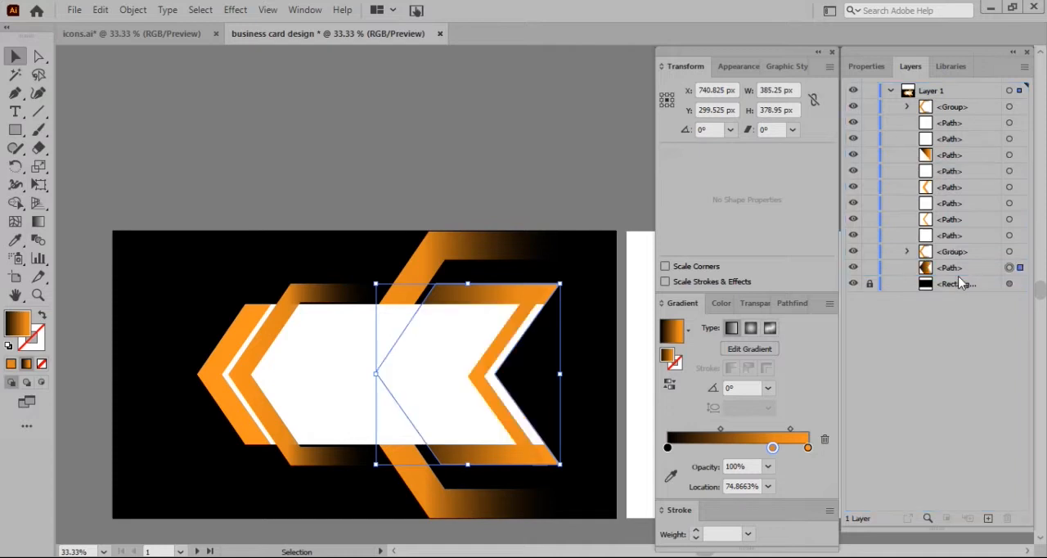
left_click(301, 102)
Group the gradient arrow piece, large bracket, white banner, small bracket and thick orange chevron
left_click(478, 306)
left_click(486, 262, "shift")
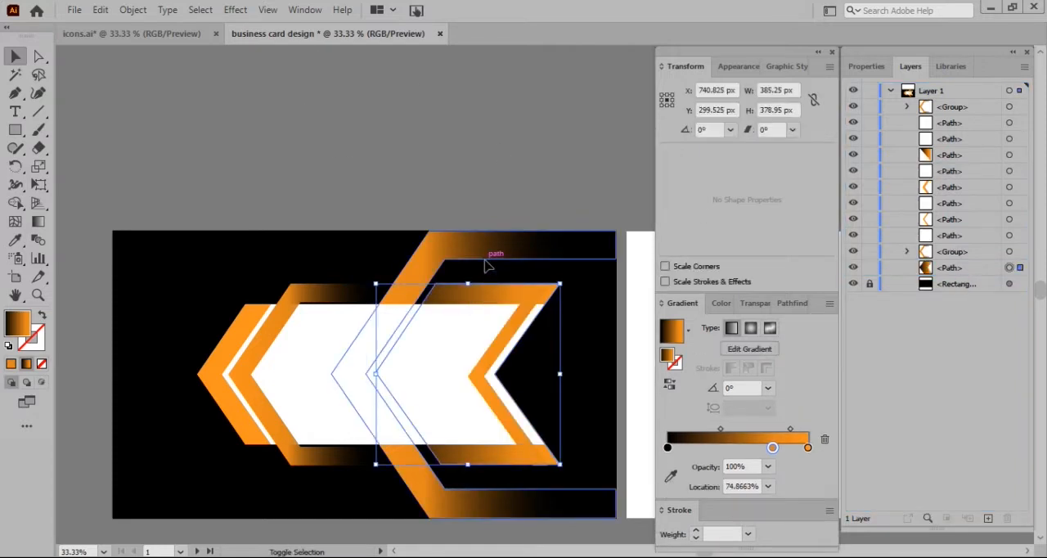
left_click(420, 355, "shift")
left_click(253, 347, "shift")
left_click(232, 341, "shift")
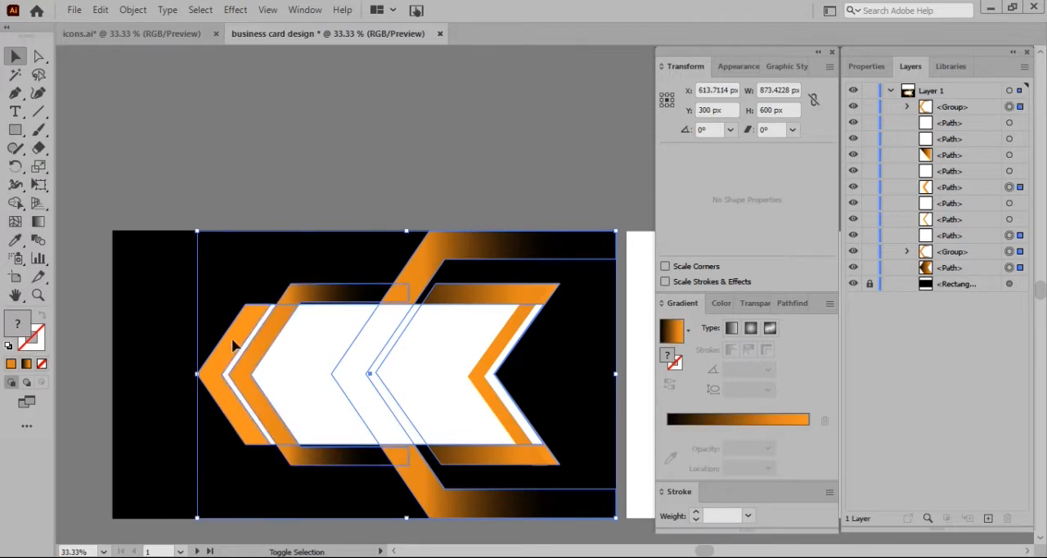
key("Delete")
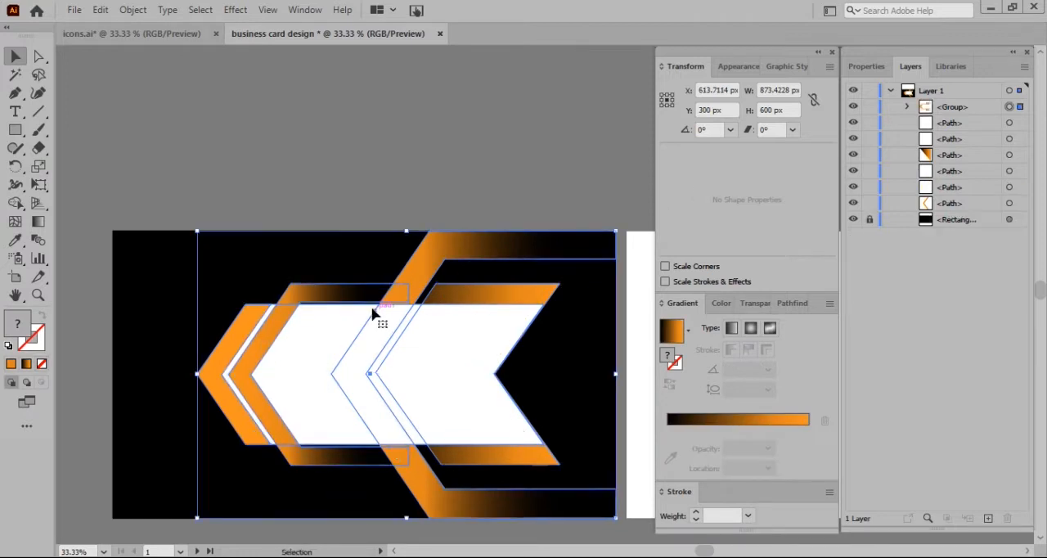
scroll(373, 307, "down", 3)
left_click(166, 93)
Unlock all objects and place a copy of the complete card design, background included, over the second artboard
left_click(133, 10)
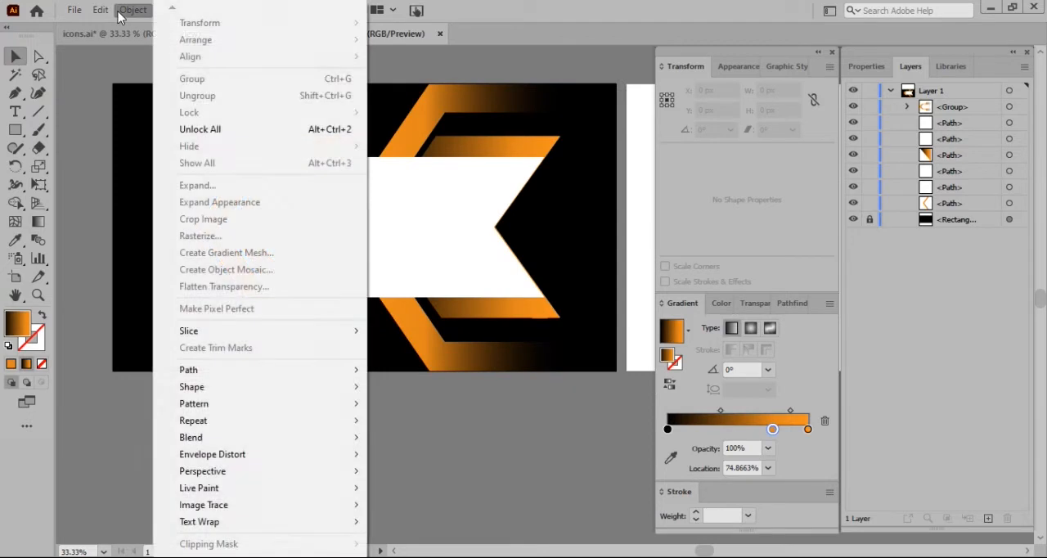
left_click(222, 128)
left_click_drag(228, 60, 477, 480)
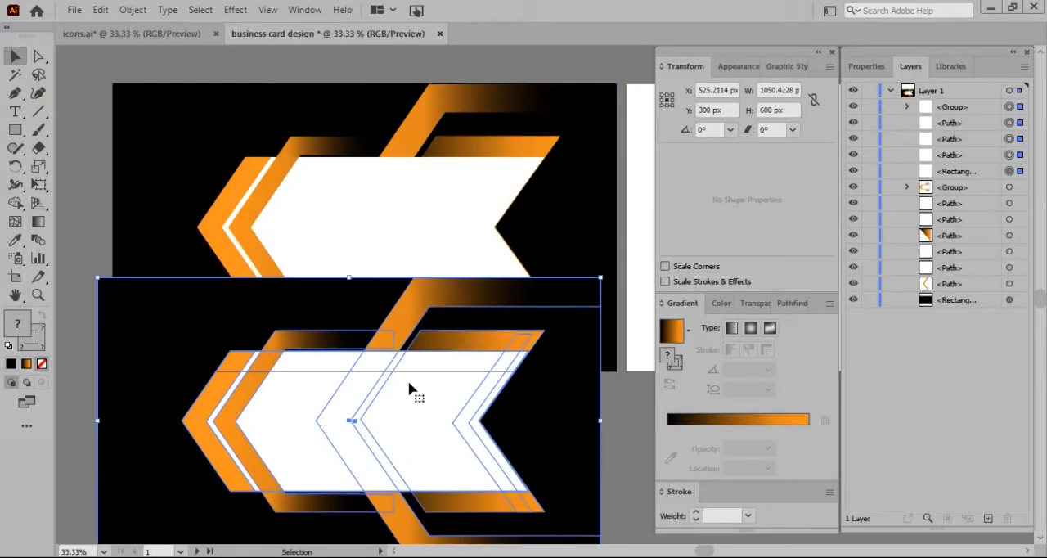
scroll(406, 382, "down", 3)
left_click_drag(376, 391, 584, 330)
scroll(564, 328, "right", 3)
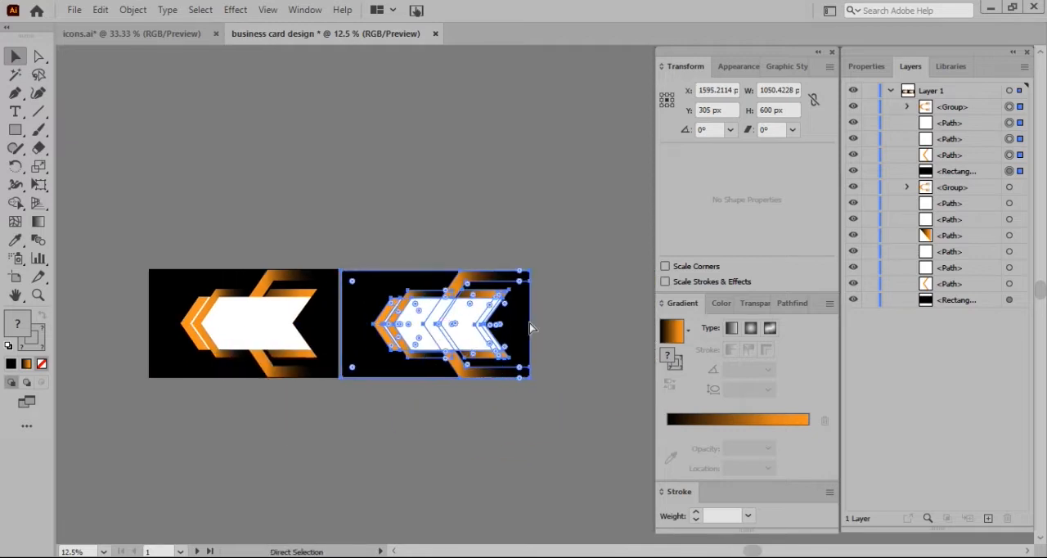
scroll(429, 348, "up", 2)
key("v")
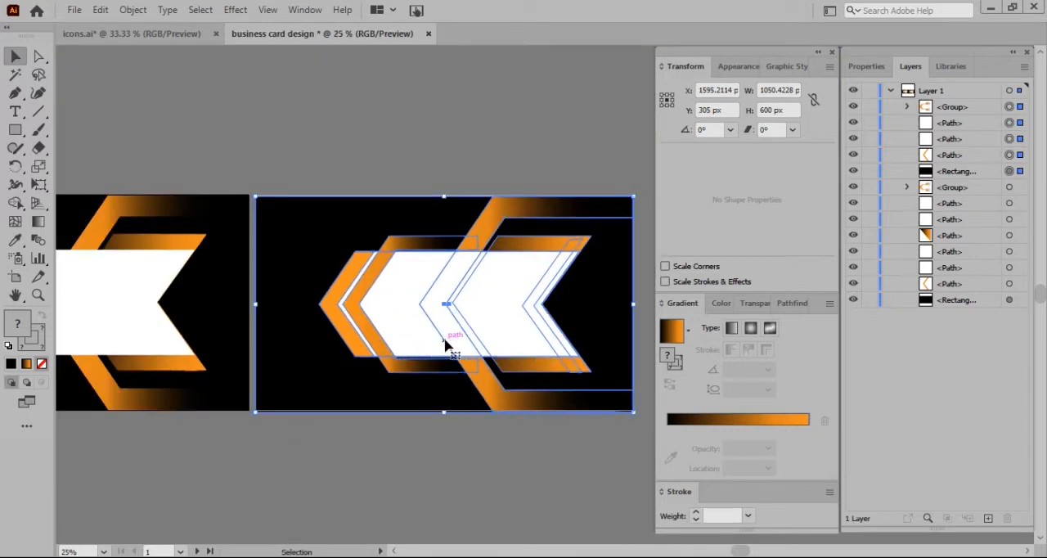
Try to centre the copied design by aligning its separate objects and then aligning them as one group
left_click(859, 67)
left_click(912, 370)
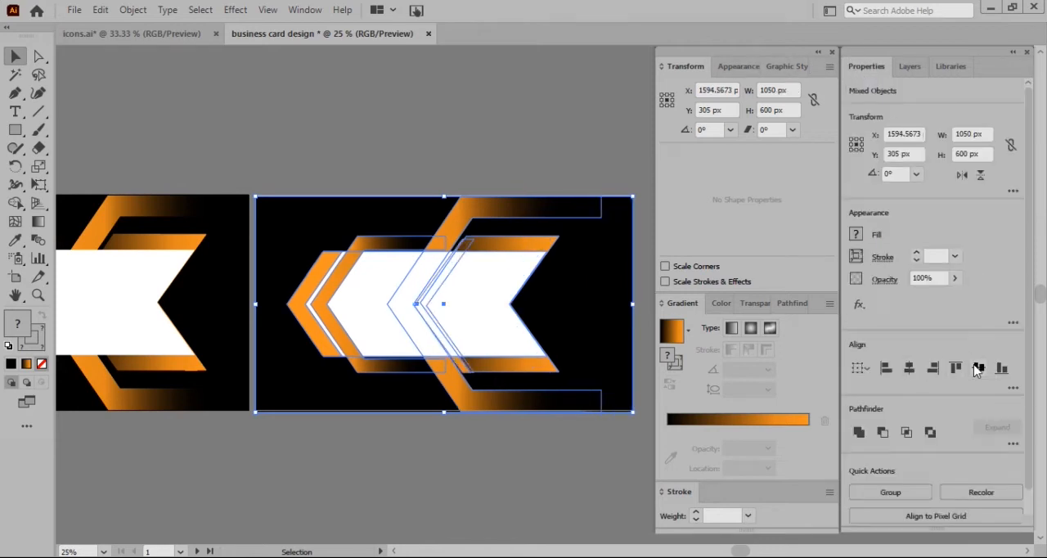
left_click(978, 369)
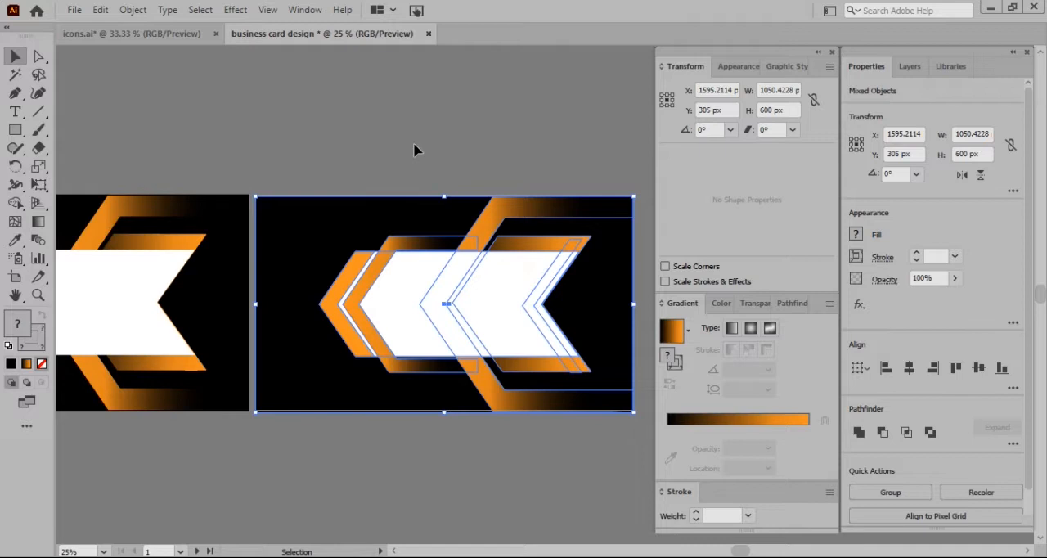
left_click(891, 492)
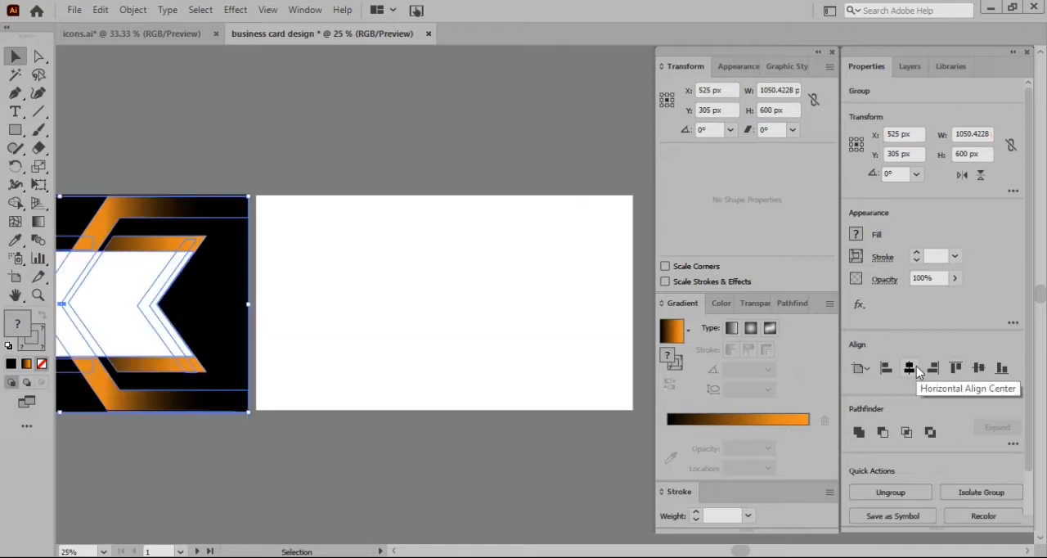
left_click(442, 156)
Nudge the copied card design up 3 px to line it up with the second artboard
left_click_drag(350, 233, 354, 233)
left_click(500, 178)
left_click(552, 327)
key("Up")
key("Up")
key("Up")
left_click(482, 125)
Flip the banner and bracket group on the second card horizontally and narrow it from its left edge to about 829 px wide
left_click(498, 222)
left_click(463, 80)
left_click(515, 220)
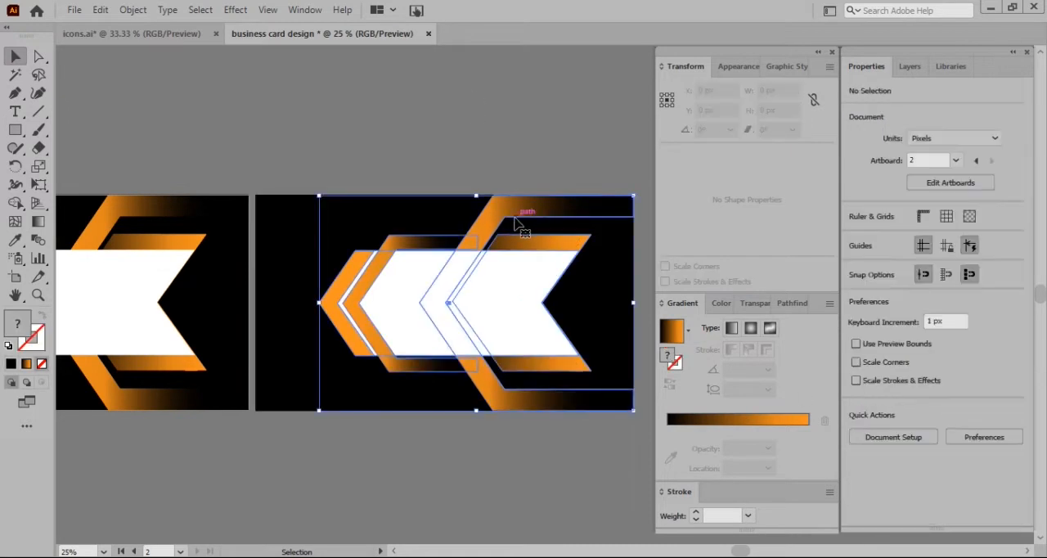
left_click(967, 175)
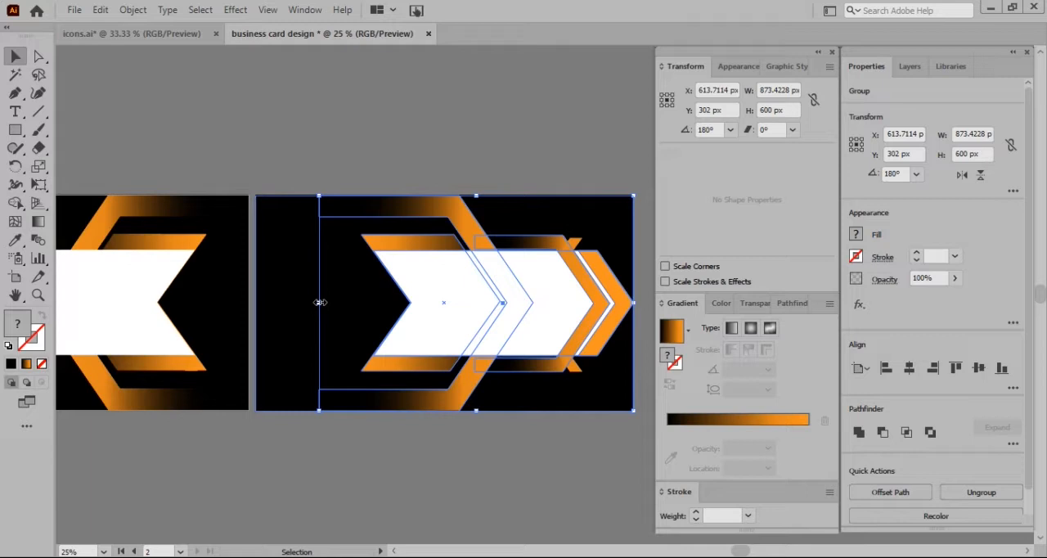
left_click_drag(319, 302, 335, 303)
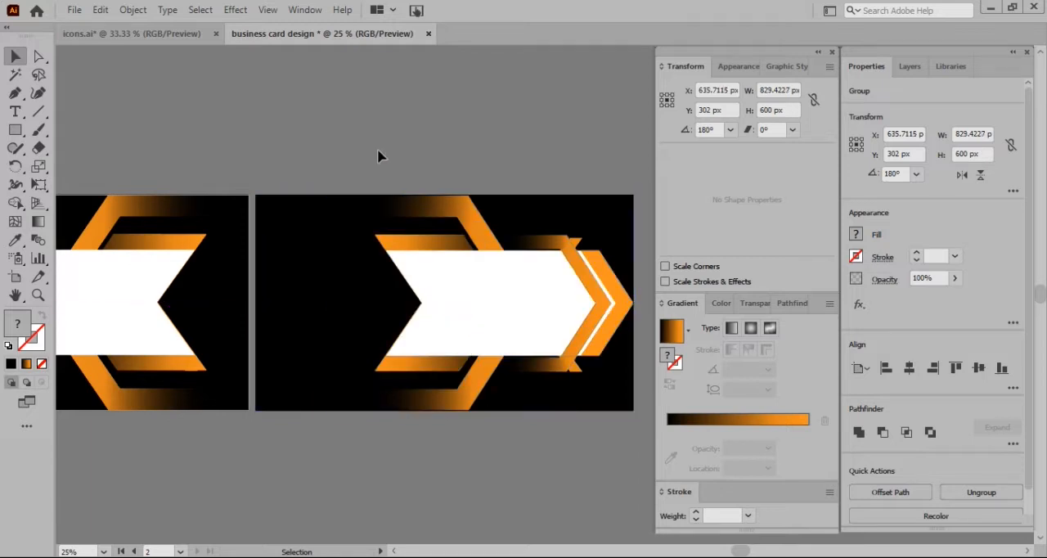
left_click(378, 150)
Group the second card's background together with the mirrored banner and bracket artwork
scroll(389, 168, "left", 1)
left_click_drag(392, 166, 547, 333)
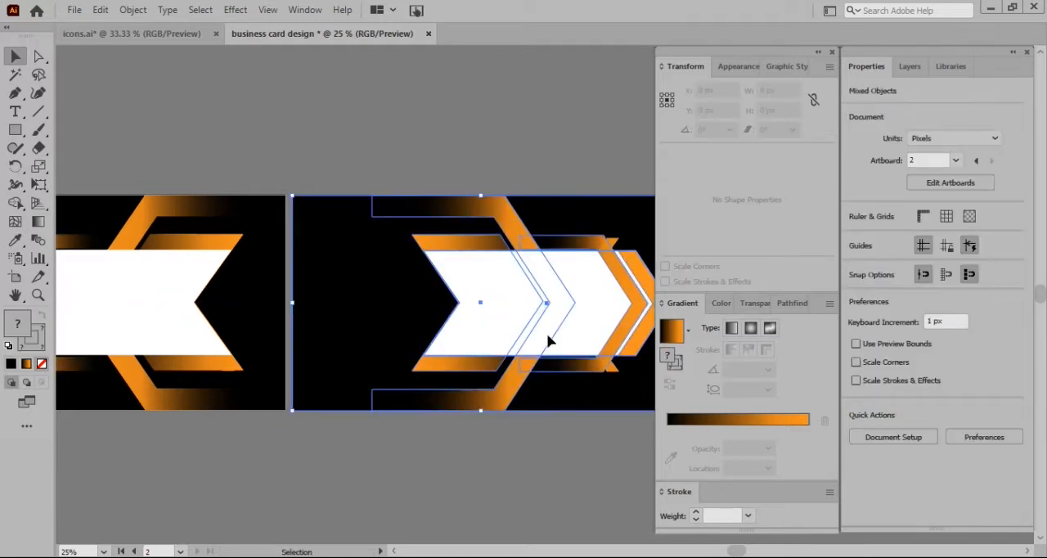
left_click(889, 491)
left_click(475, 497)
scroll(436, 464, "left", 7)
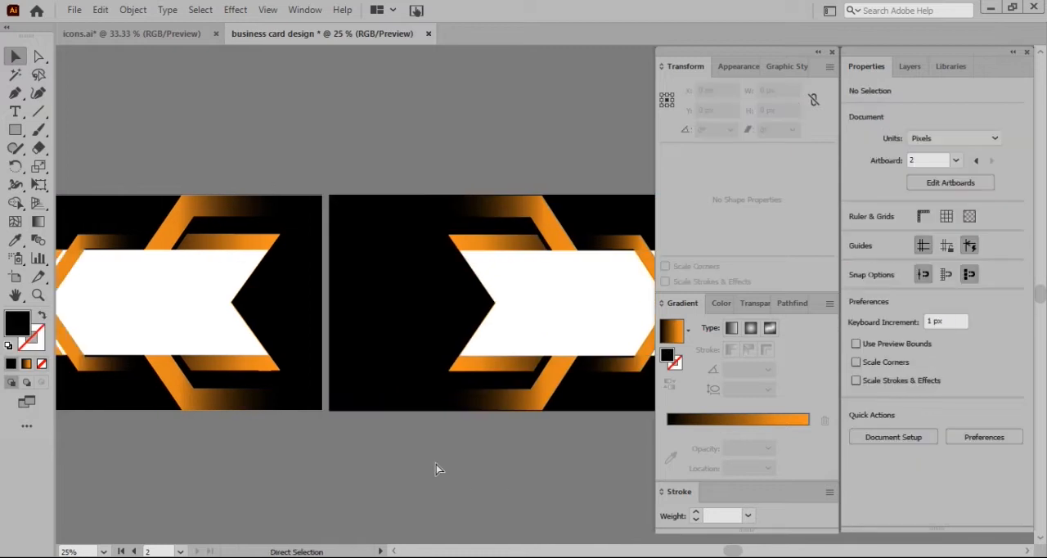
Bring the SoundCloud logo from the icons.ai document onto the white banner of the first card
left_click(168, 37)
left_click(218, 347)
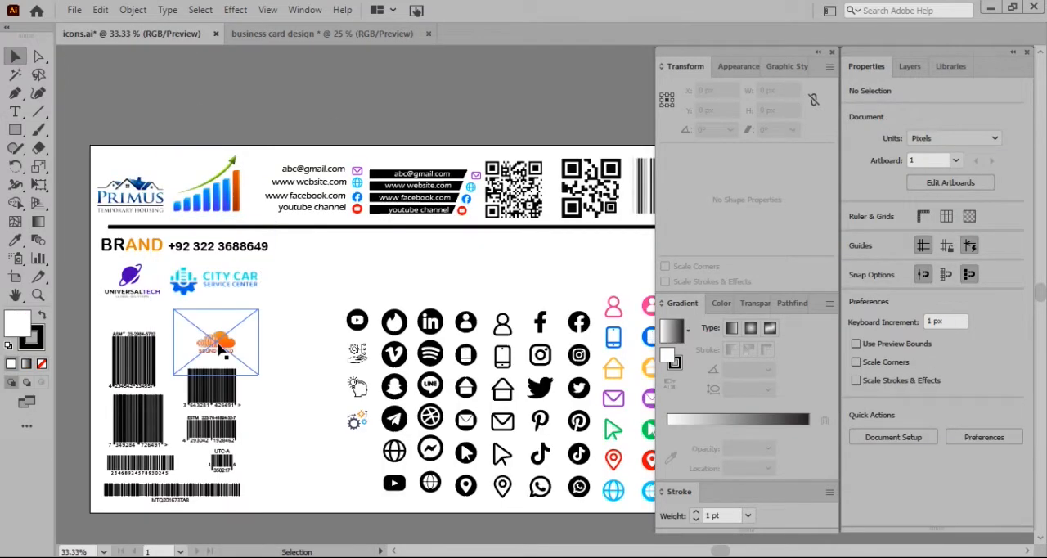
left_click_drag(218, 345, 397, 358)
left_click_drag(374, 326, 355, 289)
left_click(172, 153)
Copy the four contact text lines with their coloured icons from icons.ai into the business card document, placing them above the second card
scroll(171, 154, "right", 10)
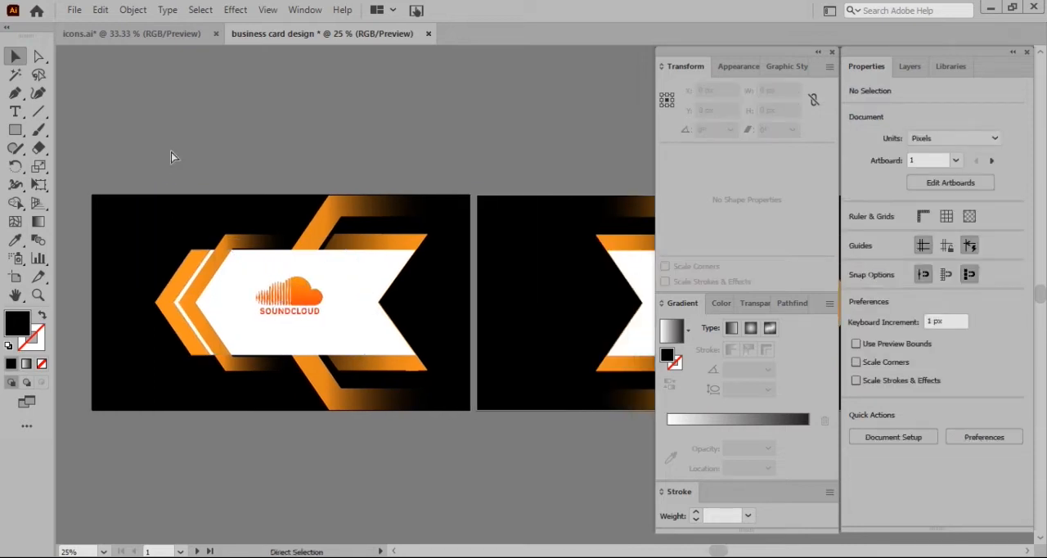
scroll(171, 158, "right", 3)
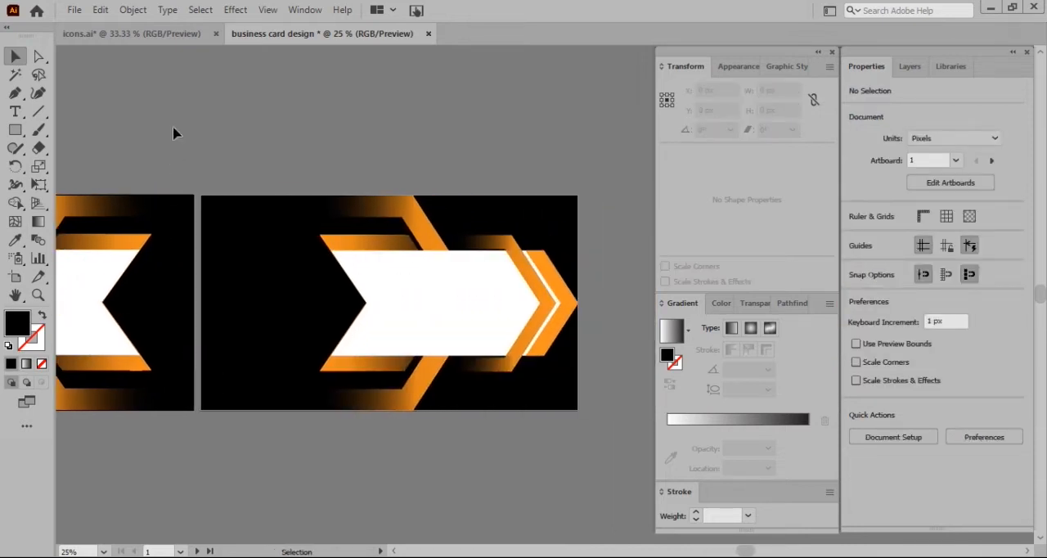
left_click(175, 34)
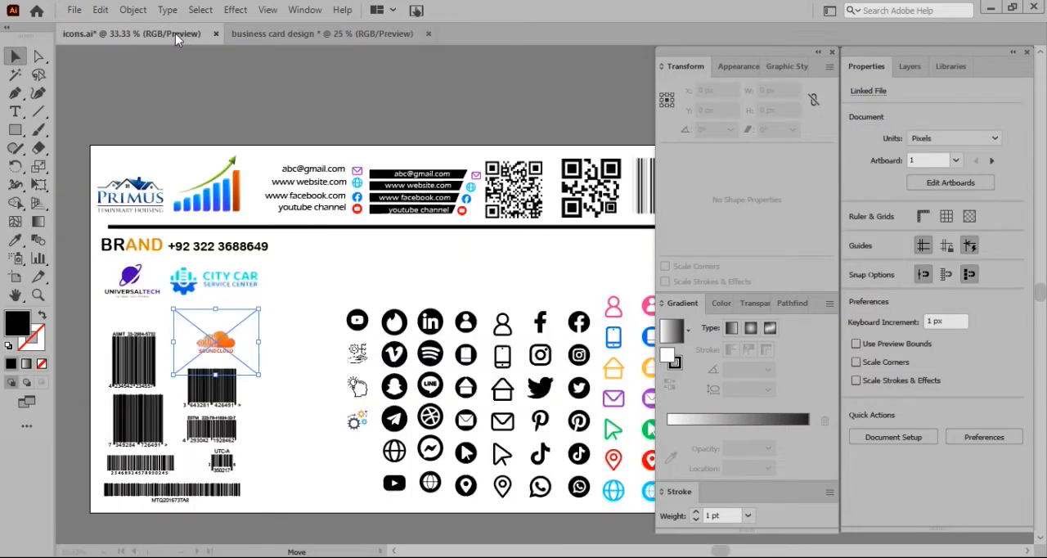
left_click(342, 208)
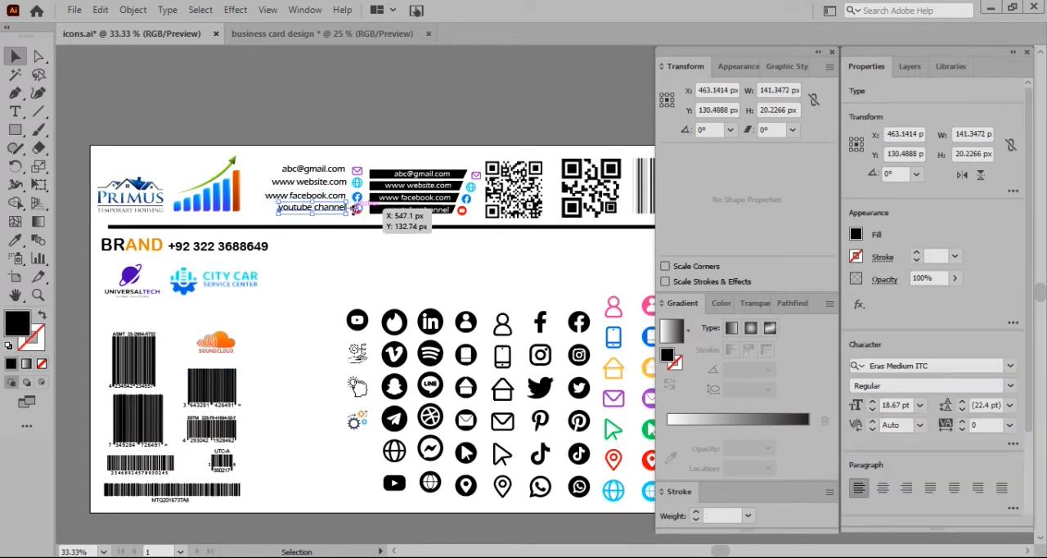
left_click(358, 211)
left_click(342, 210, "shift")
left_click(339, 197, "shift")
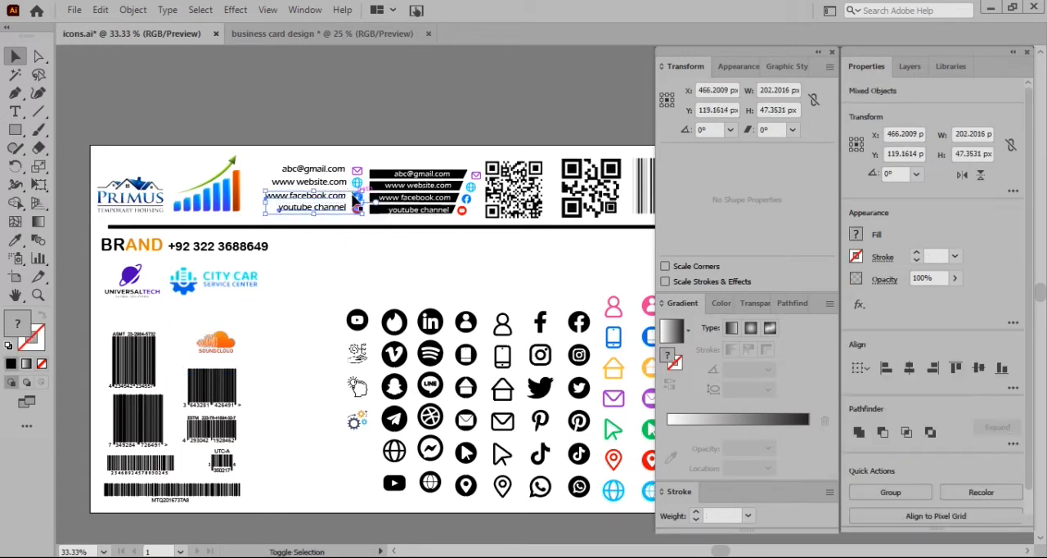
left_click(339, 182, "shift")
left_click(331, 172, "shift")
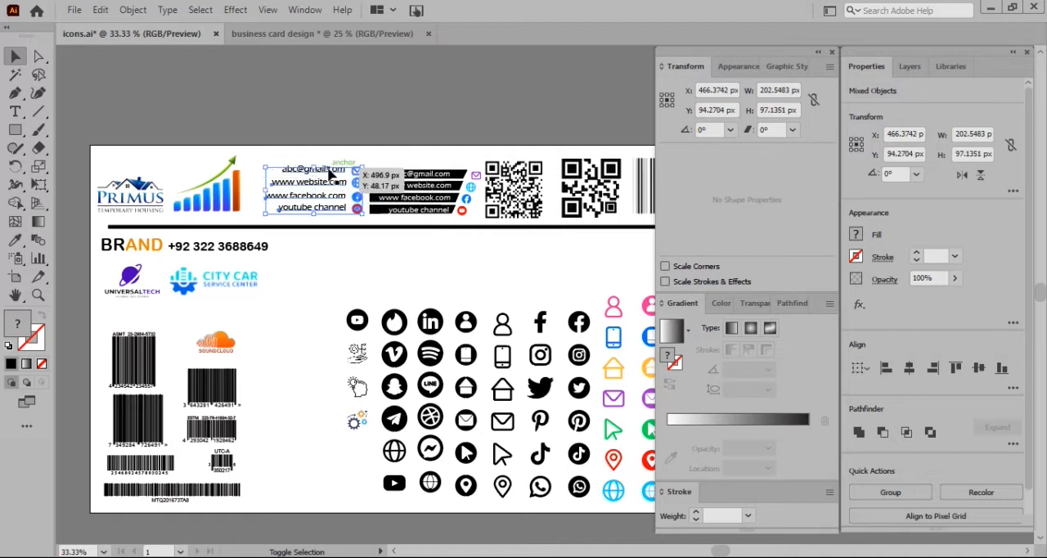
left_click(293, 34)
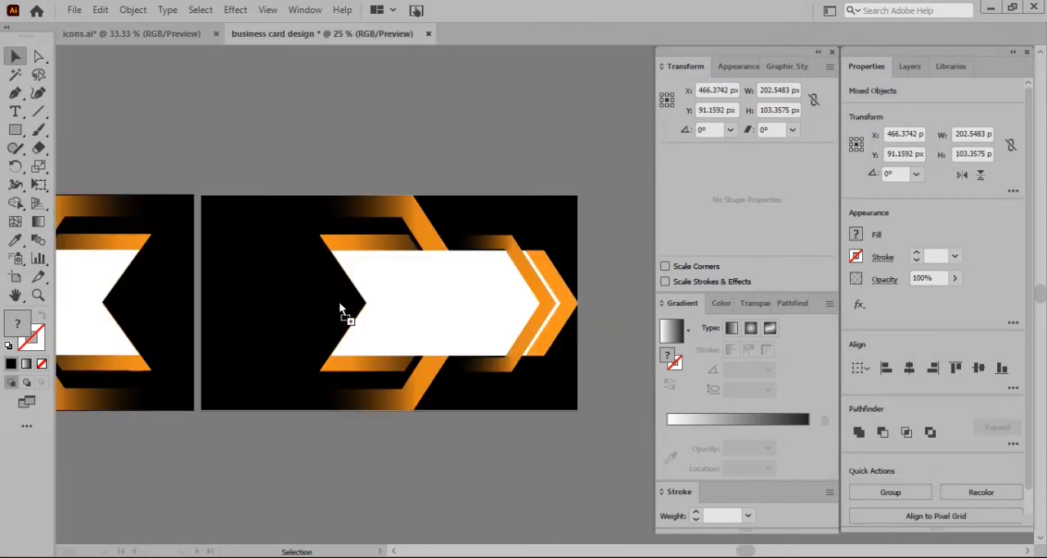
key("ctrl+v")
left_click_drag(331, 306, 348, 125)
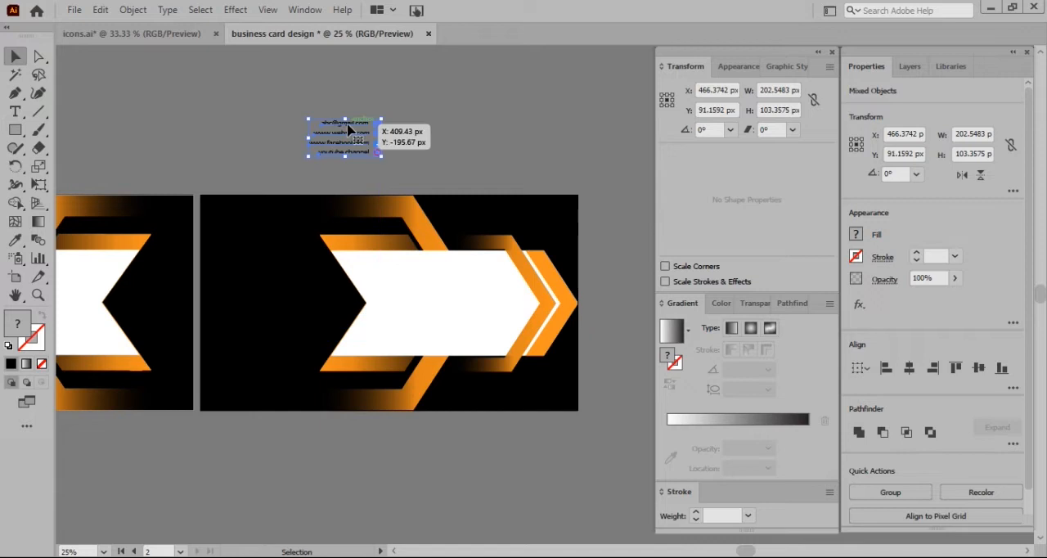
left_click(422, 136)
Fill the four contact text lines above the second card with white
scroll(353, 152, "up", 3)
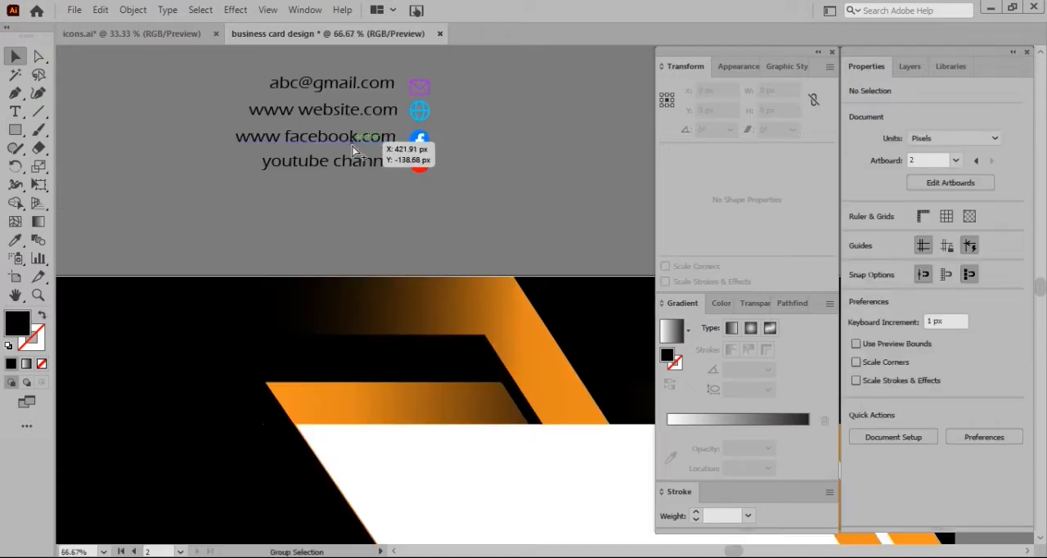
left_click(330, 187, "shift")
left_click(324, 215, "shift")
left_click(320, 239, "shift")
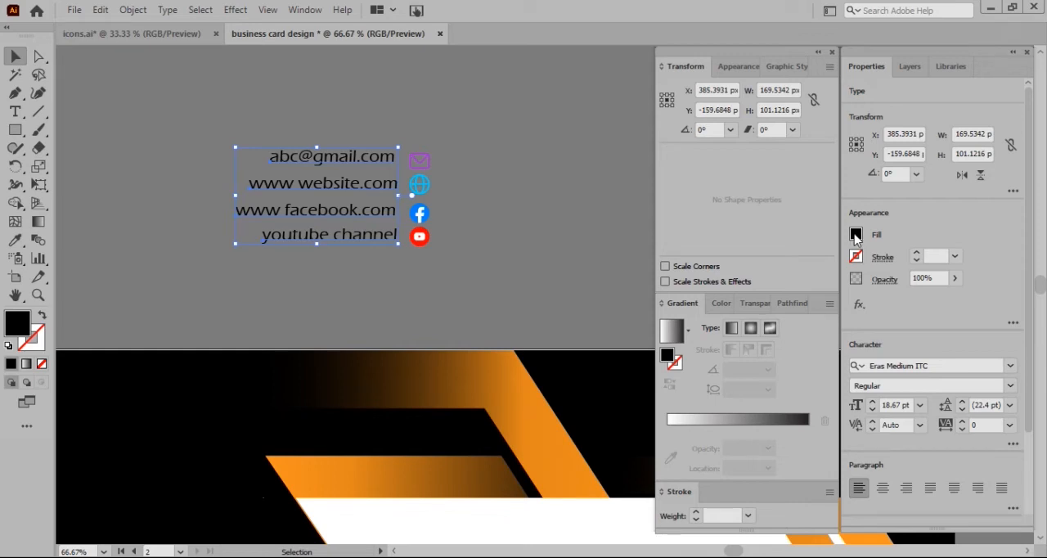
left_click(856, 236)
left_click(710, 291)
left_click(434, 157)
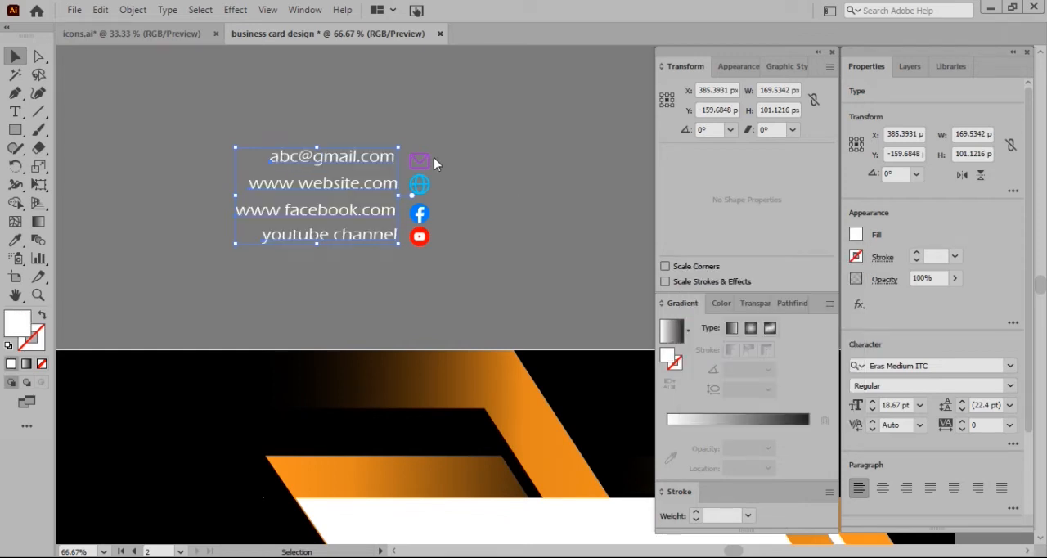
Select the contact icons and examine the options for the linked image download-removebg-preview.png in the Links panel
left_click(420, 160)
left_click_drag(420, 161, 419, 215)
left_click(420, 193, "shift")
left_click(420, 214, "shift")
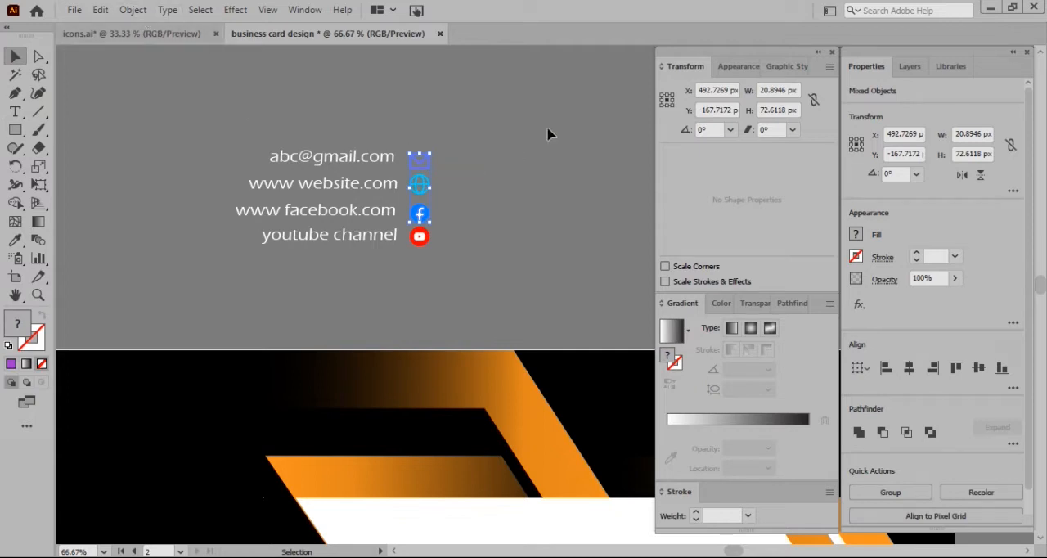
left_click(304, 9)
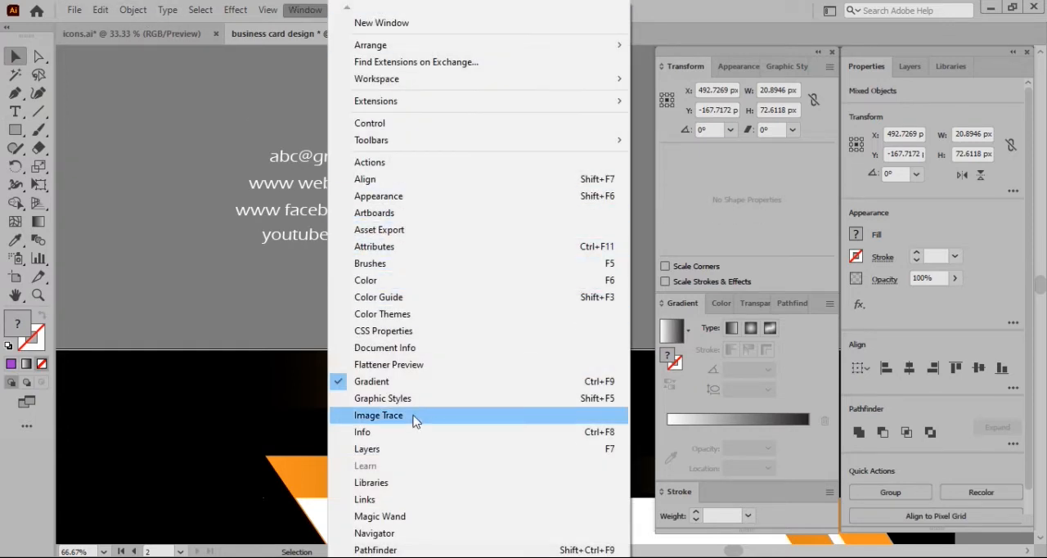
left_click(368, 500)
left_click_drag(222, 374, 625, 127)
left_click(459, 170)
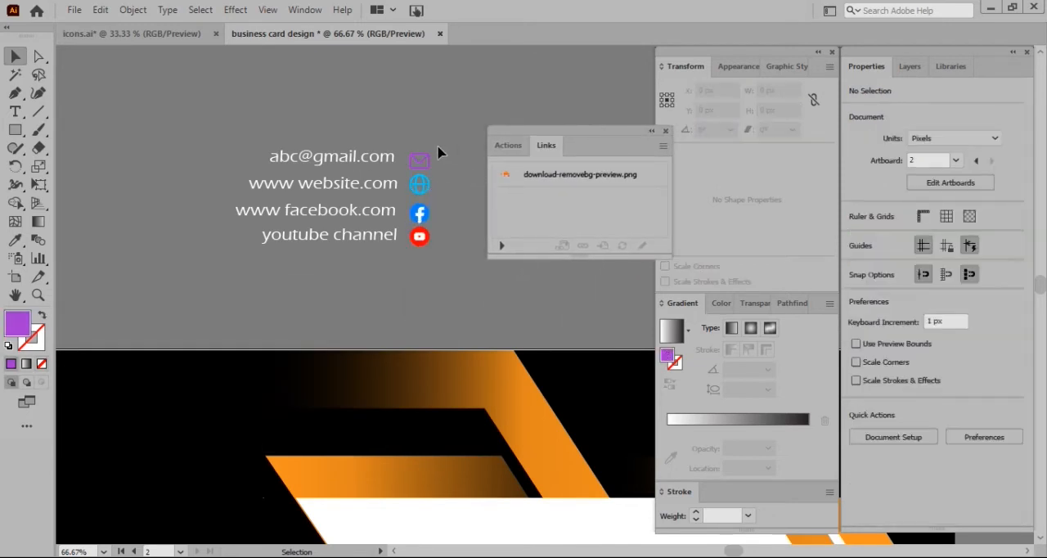
left_click(425, 246)
left_click(663, 145)
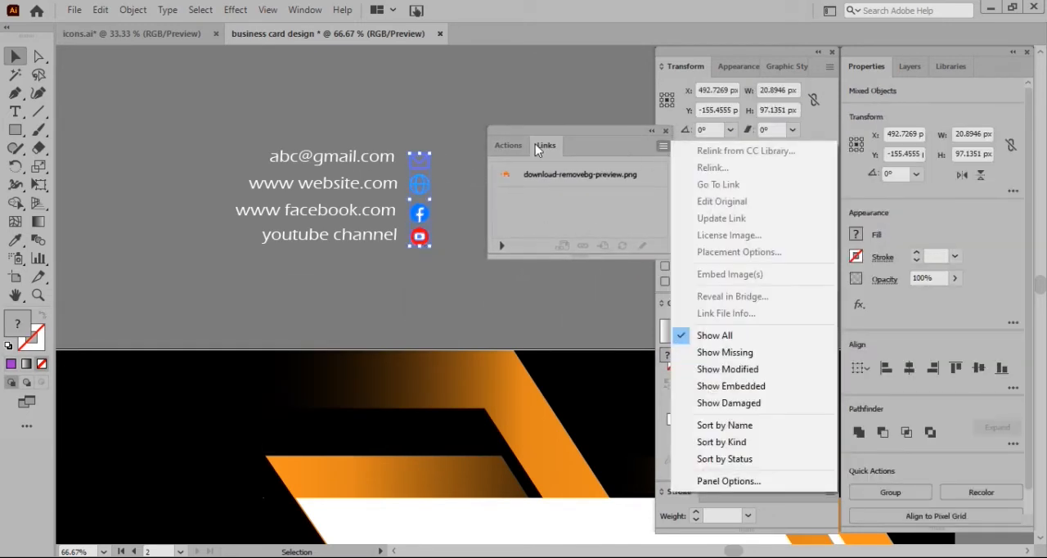
left_click(508, 145)
left_click(545, 145)
left_click(547, 171)
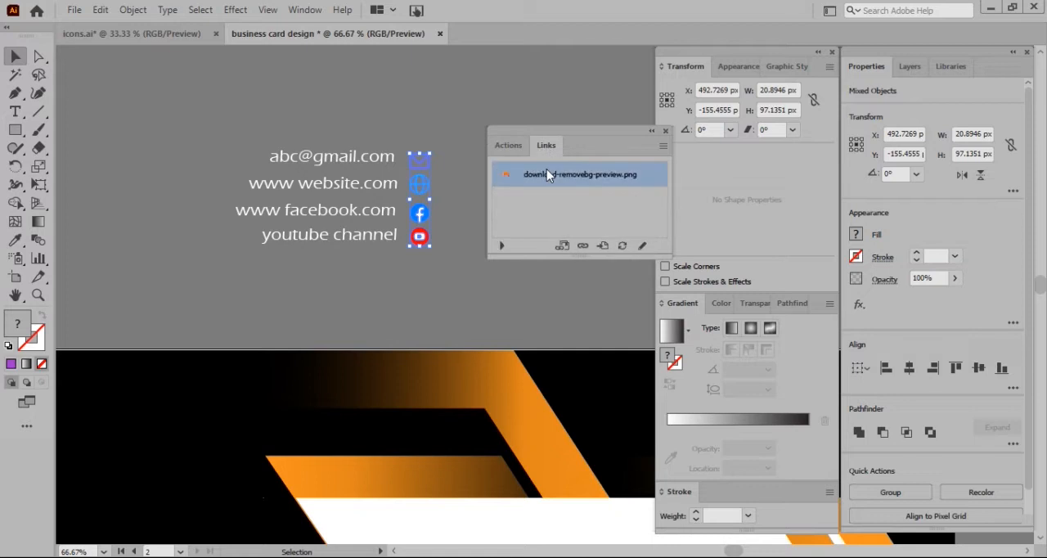
left_click(664, 145)
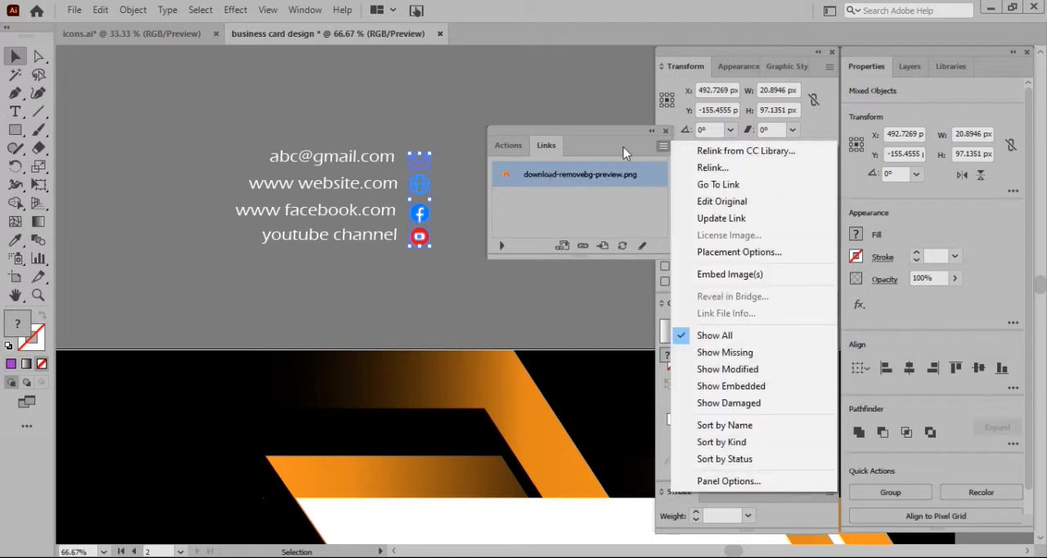
Fill all four contact icons beside the text lines with white
left_click(441, 143)
left_click_drag(436, 147, 426, 247)
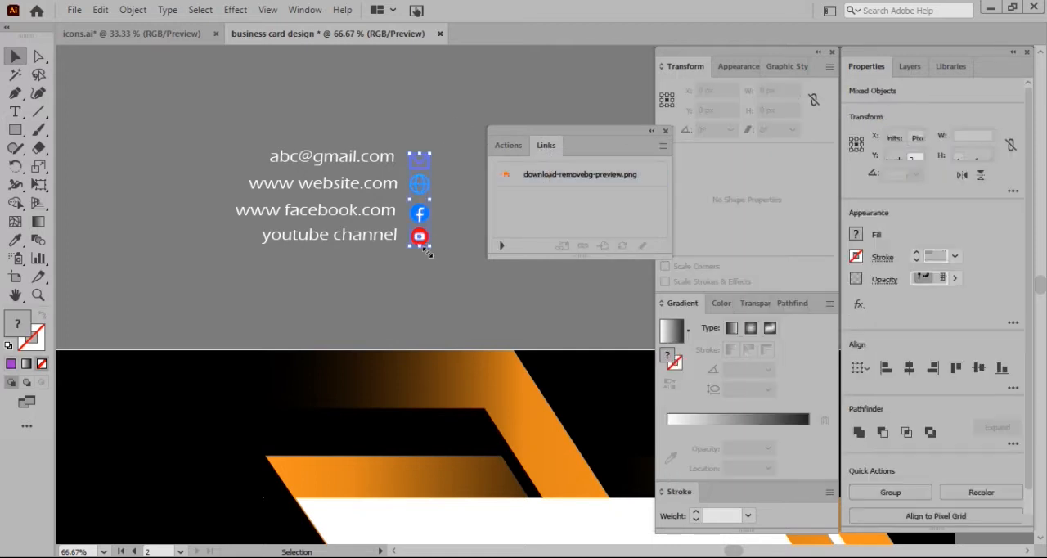
left_click(854, 234)
left_click(709, 291)
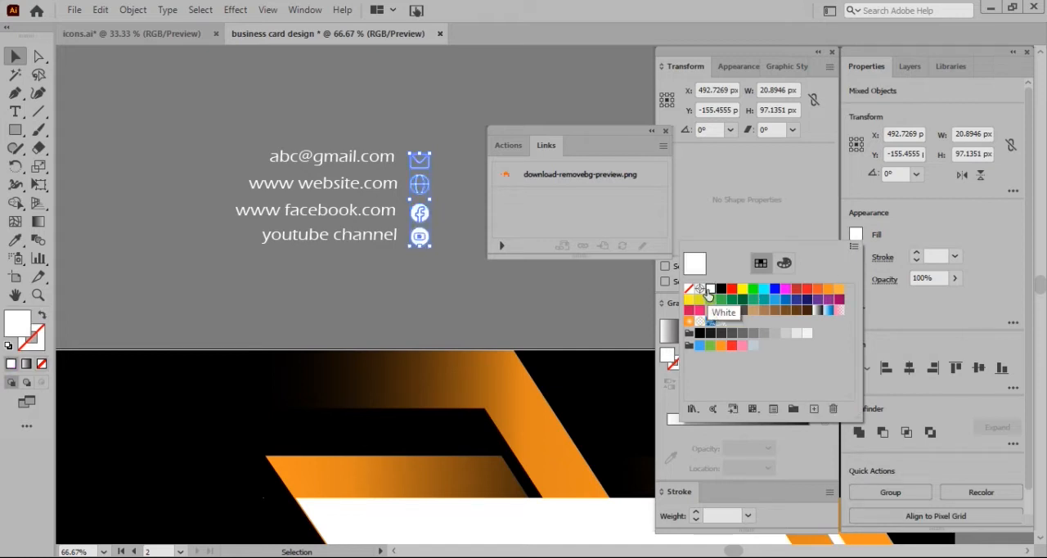
left_click(451, 233)
left_click(451, 234)
Fill the whole Facebook icon with the orange swatch after trying blue
left_click(420, 212)
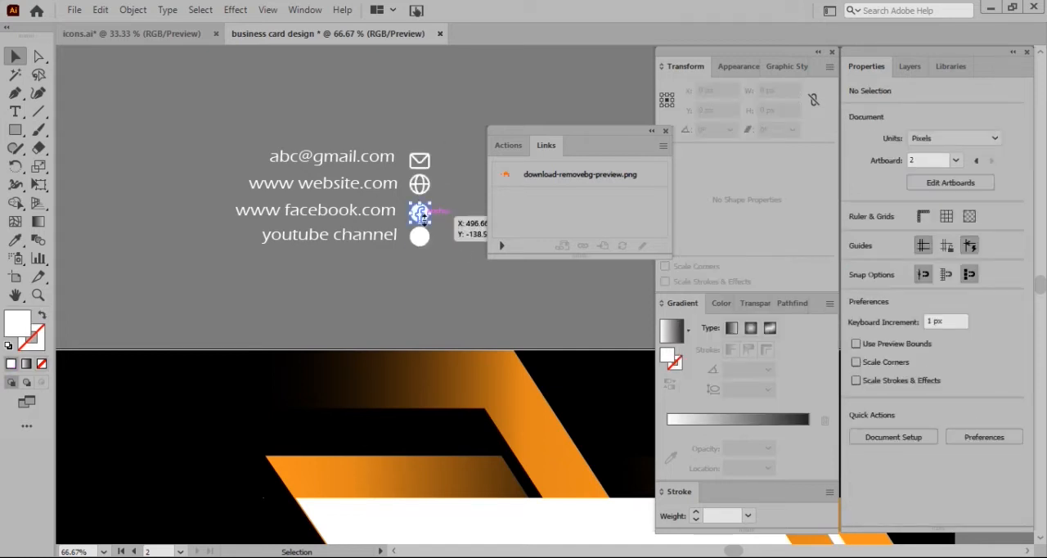
left_click(995, 492)
left_click(422, 308)
left_click(421, 220)
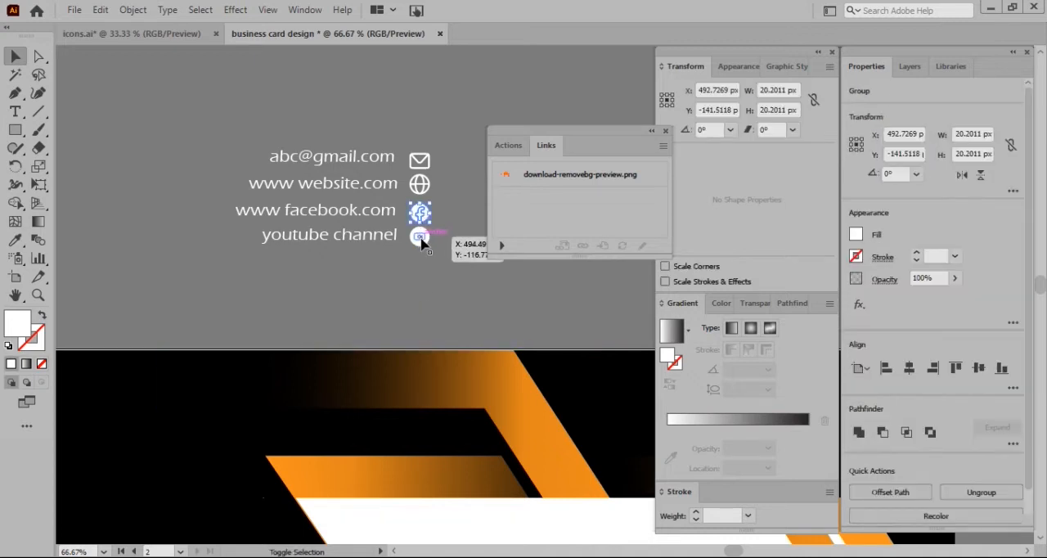
left_click(420, 238, "shift")
left_click(420, 237, "shift")
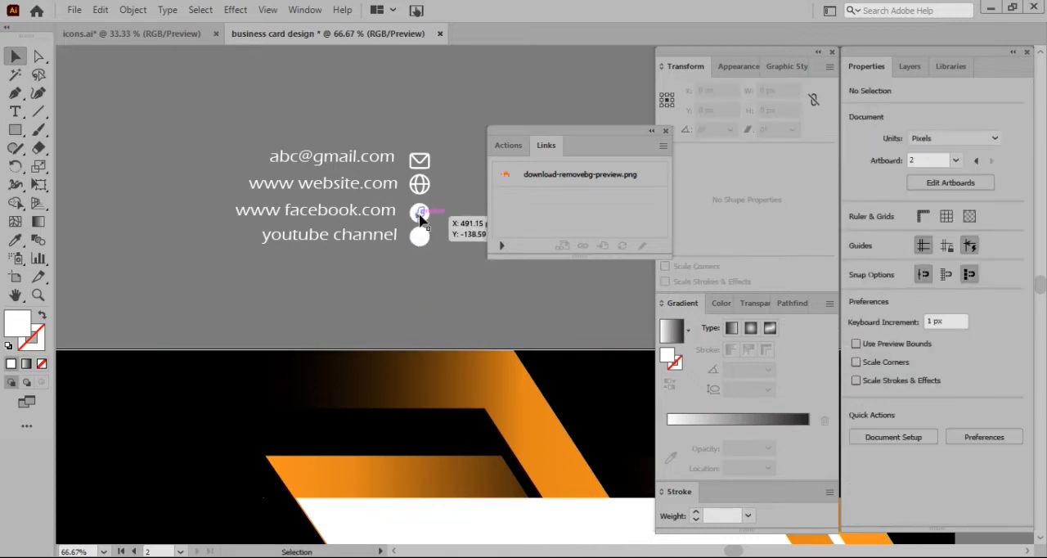
left_click(855, 235)
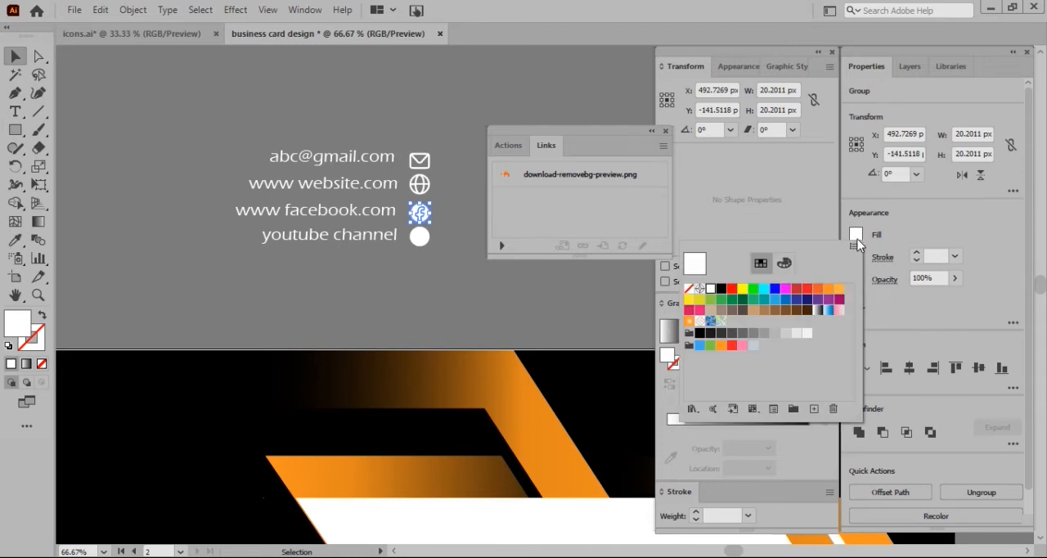
left_click(774, 291)
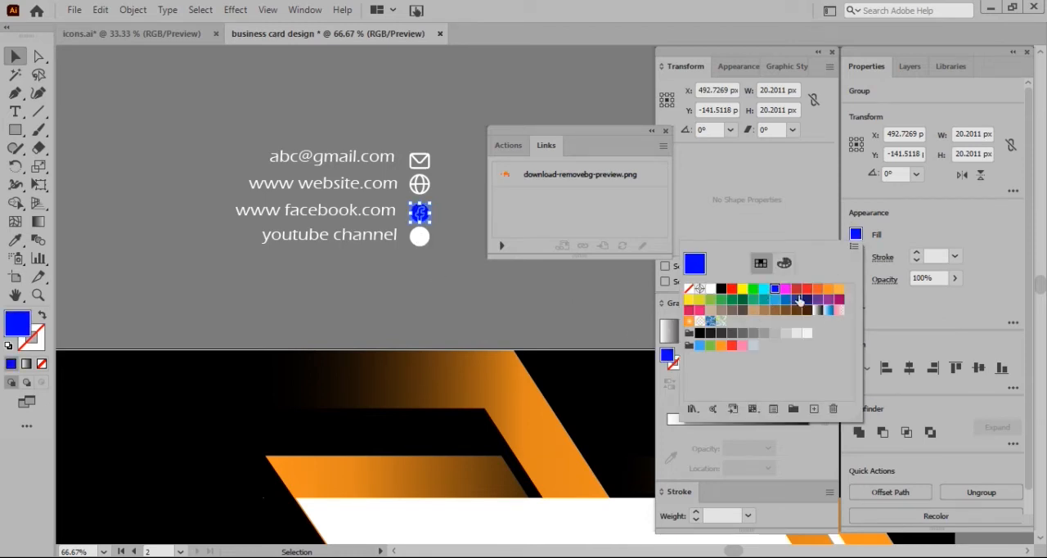
left_click(828, 291)
left_click(433, 252)
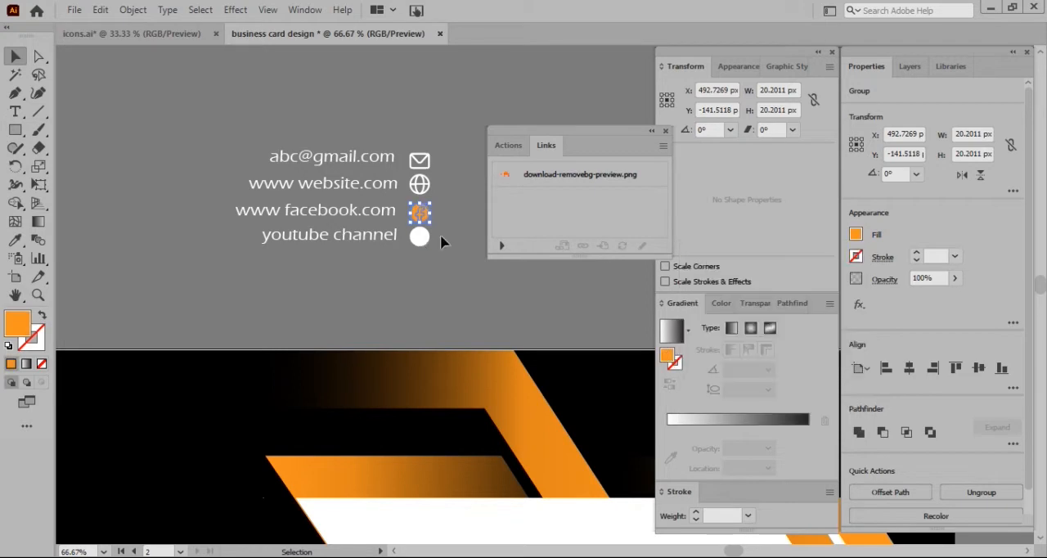
left_click(442, 237)
Ungroup the Facebook icon and fill its f letter with white
left_click(418, 217)
left_click(978, 491)
left_click(477, 280)
left_click(424, 219)
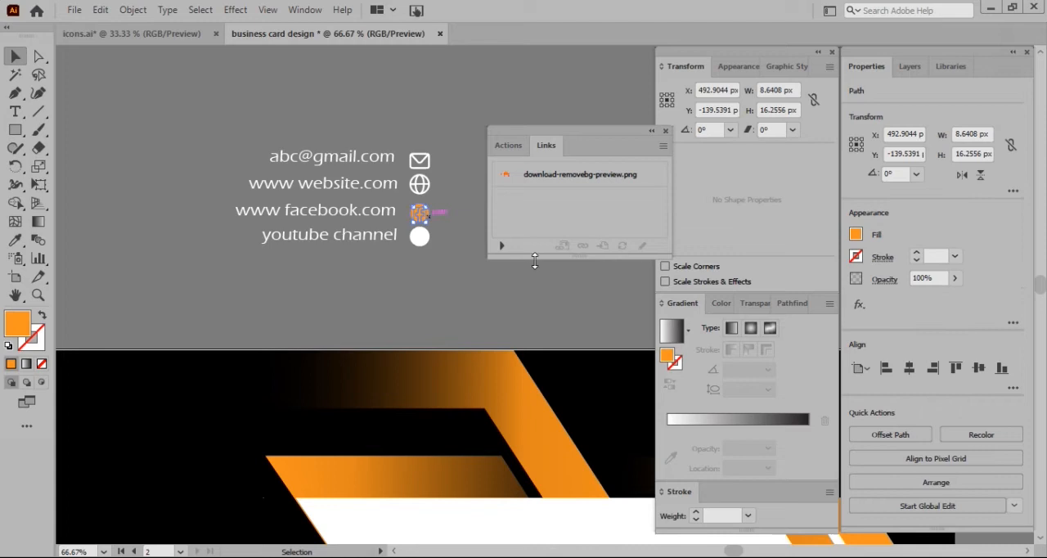
left_click(855, 234)
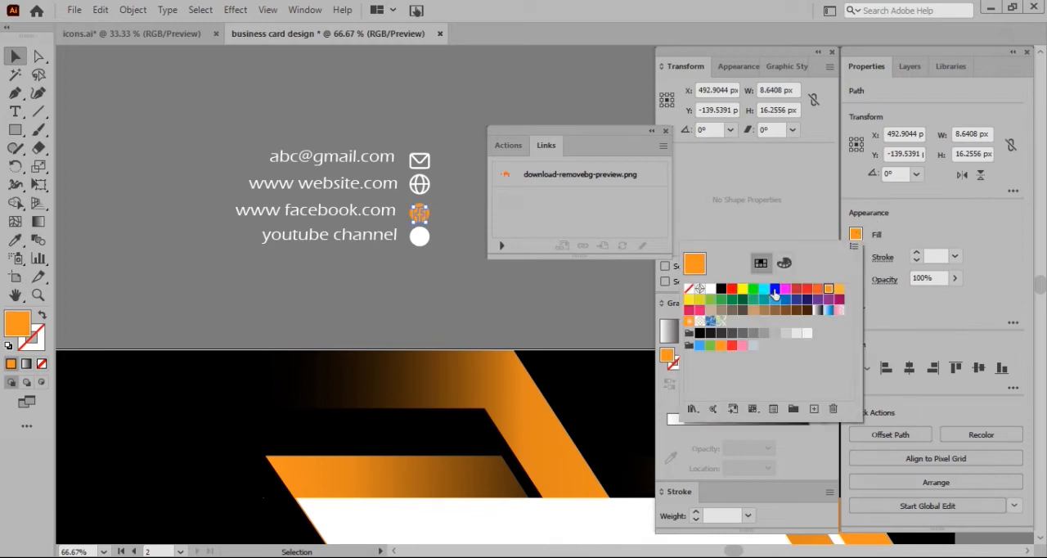
left_click(707, 291)
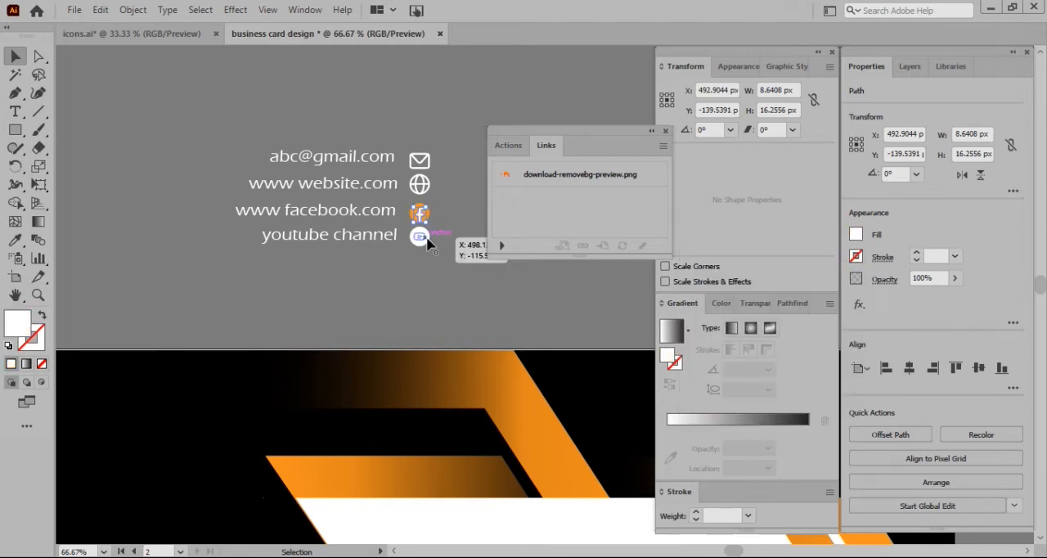
Fill the globe icon beside the website line with the orange swatch
left_click(425, 239)
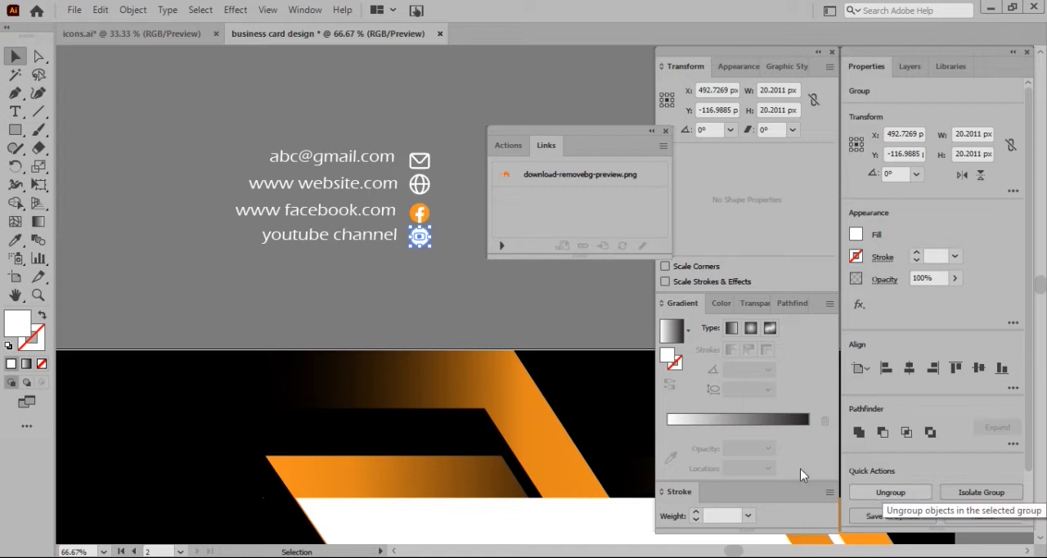
left_click(424, 179)
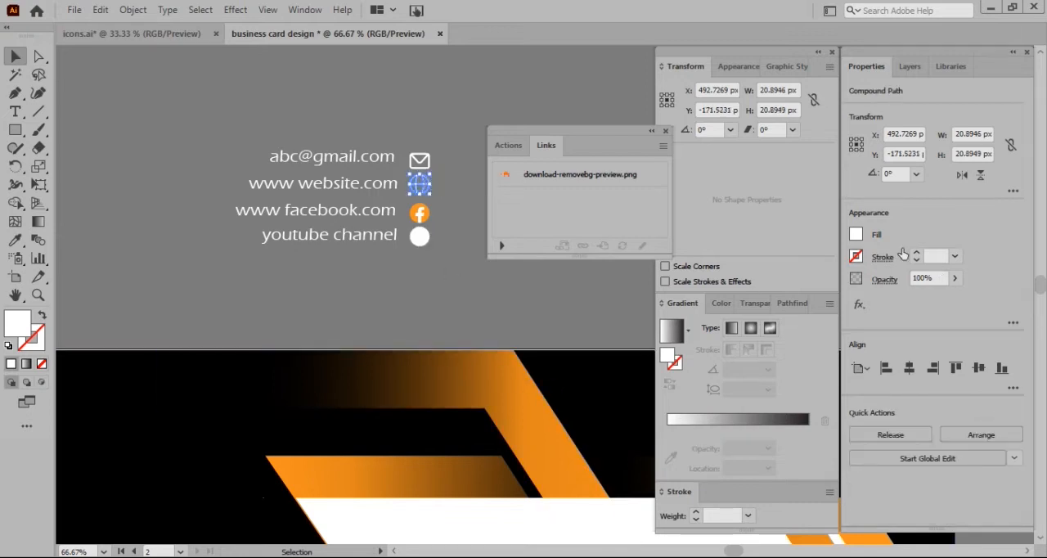
left_click(858, 236)
left_click(828, 289)
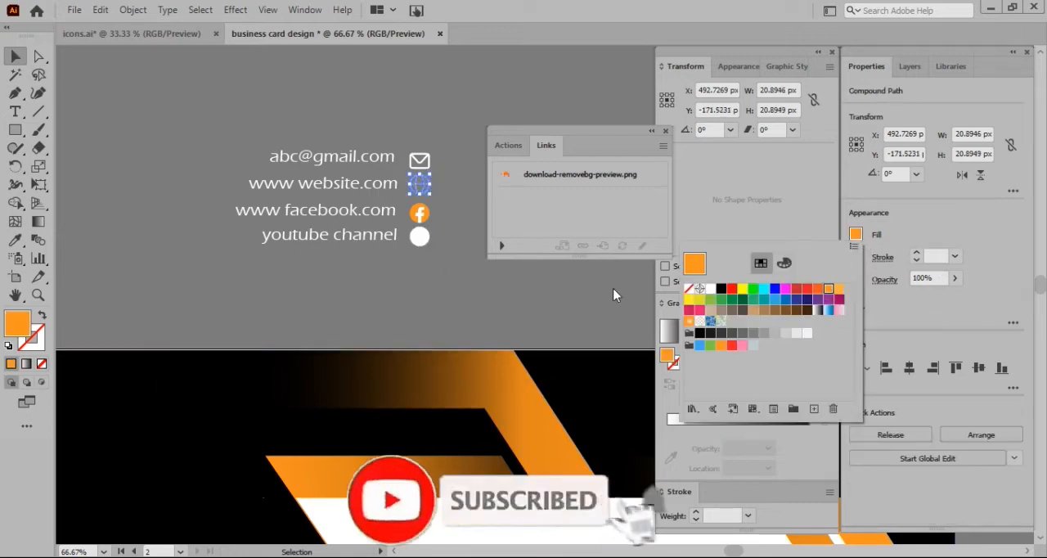
left_click(555, 284)
left_click(554, 284)
Ungroup the YouTube icon and fill its inner play symbol with red
left_click(417, 239)
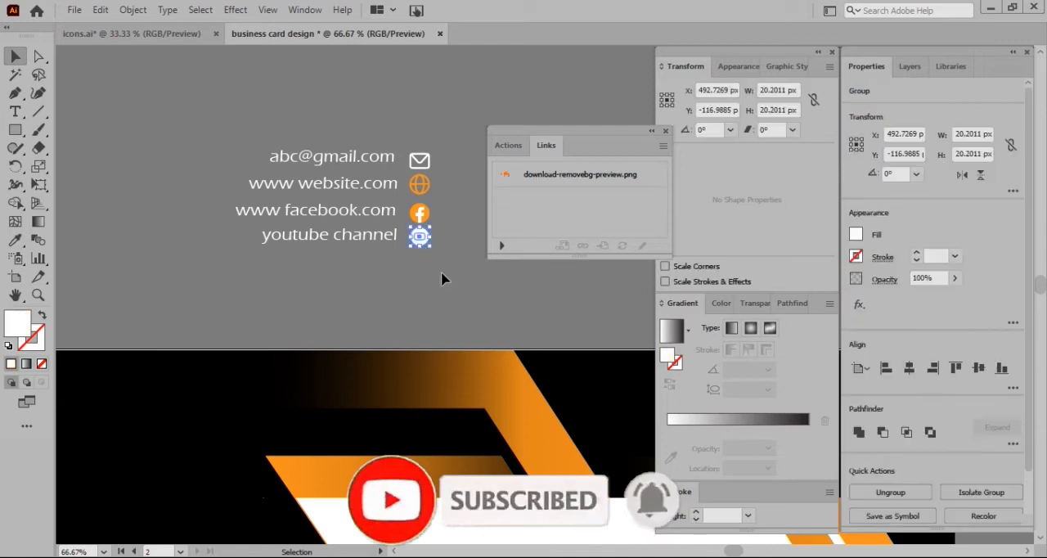
left_click(890, 493)
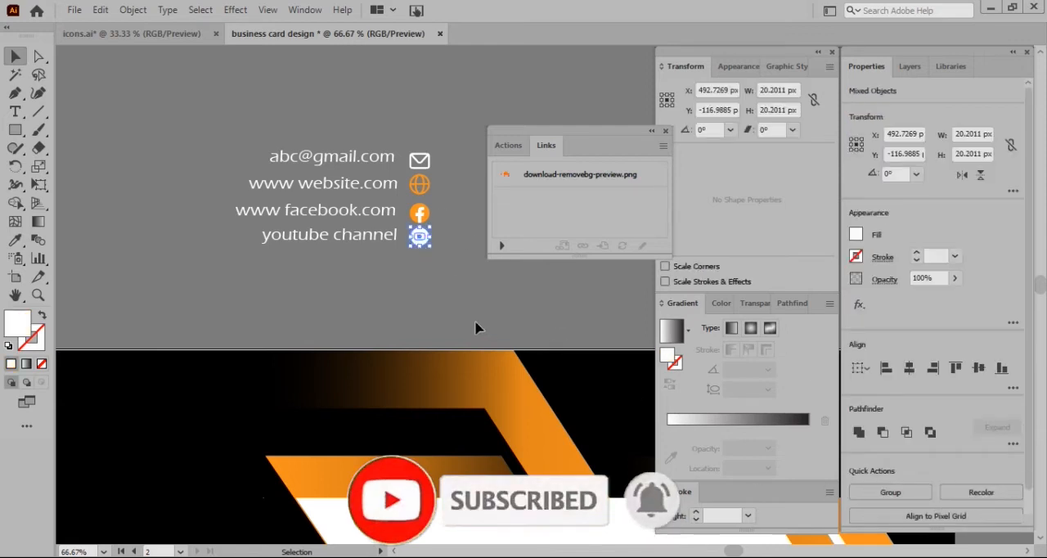
left_click(480, 322)
left_click(420, 236)
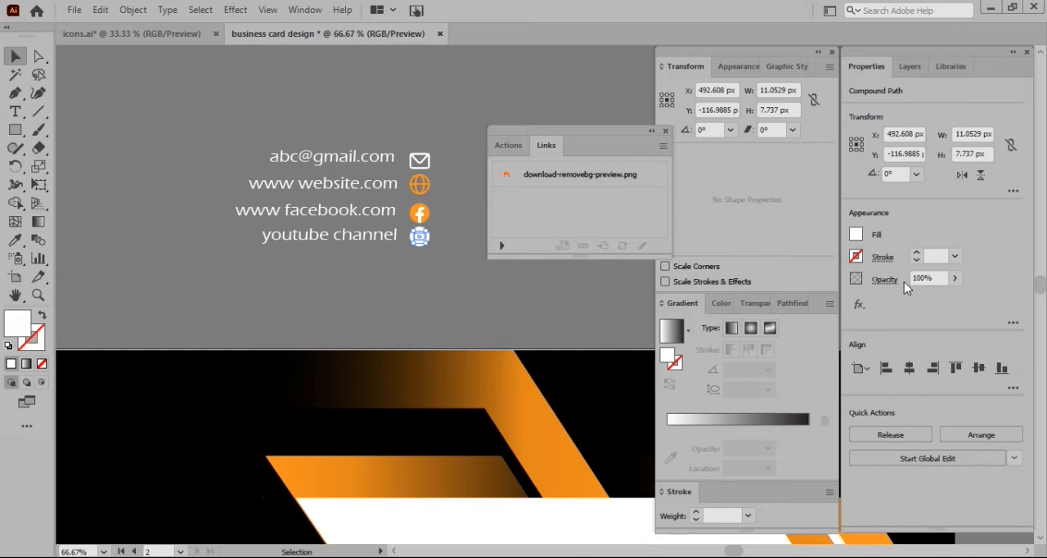
left_click(855, 235)
left_click(711, 289)
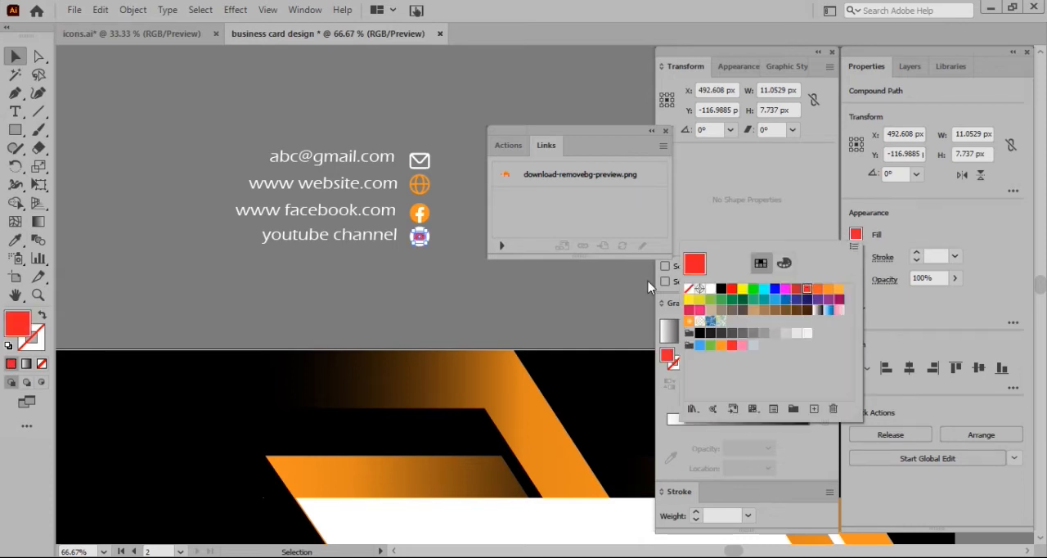
left_click(448, 255)
left_click(431, 245)
left_click(451, 276)
left_click_drag(355, 180, 200, 479)
scroll(232, 449, "down", 3)
scroll(246, 425, "down", 4)
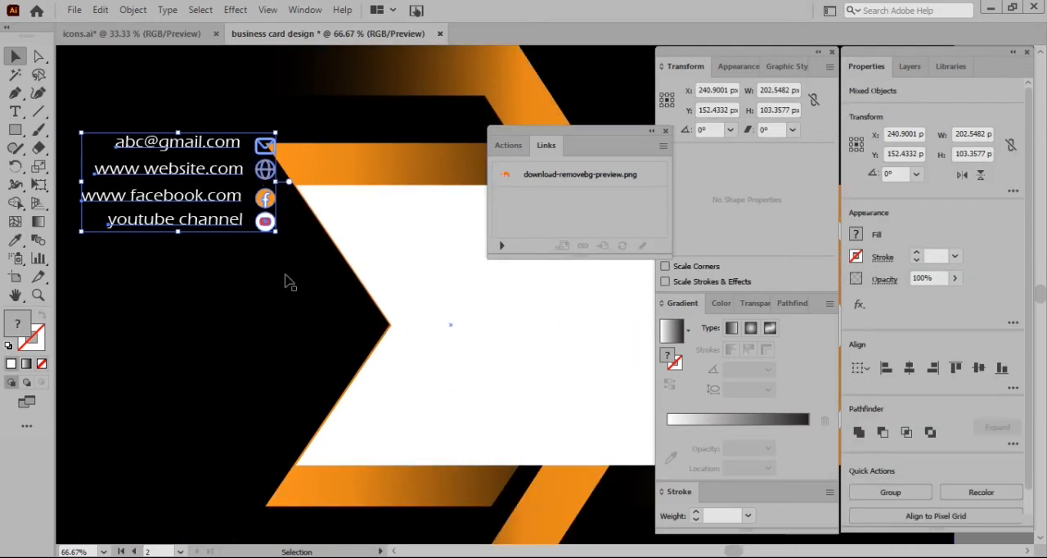
left_click_drag(277, 239, 348, 315)
key("ctrl+z")
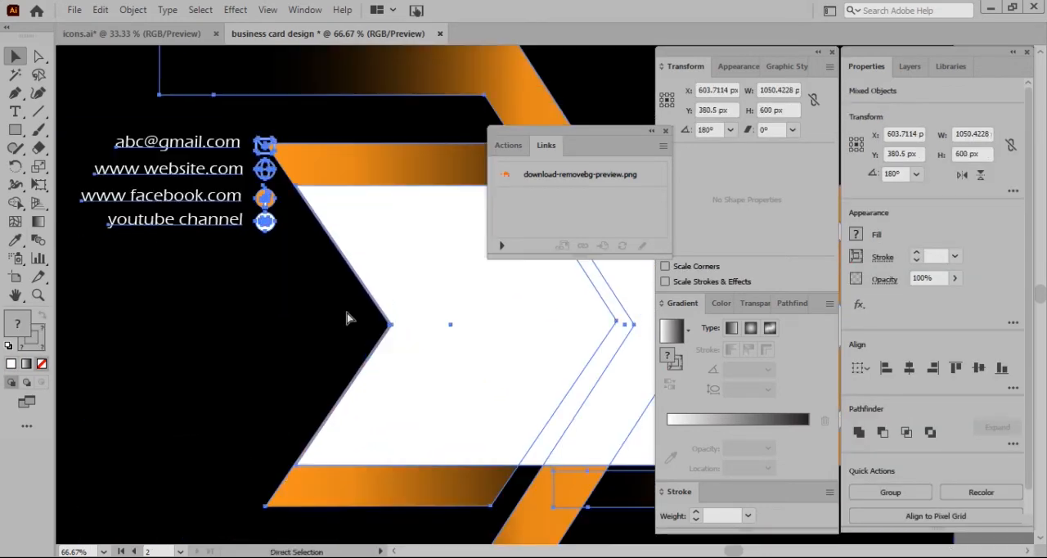
scroll(236, 220, "down", 3)
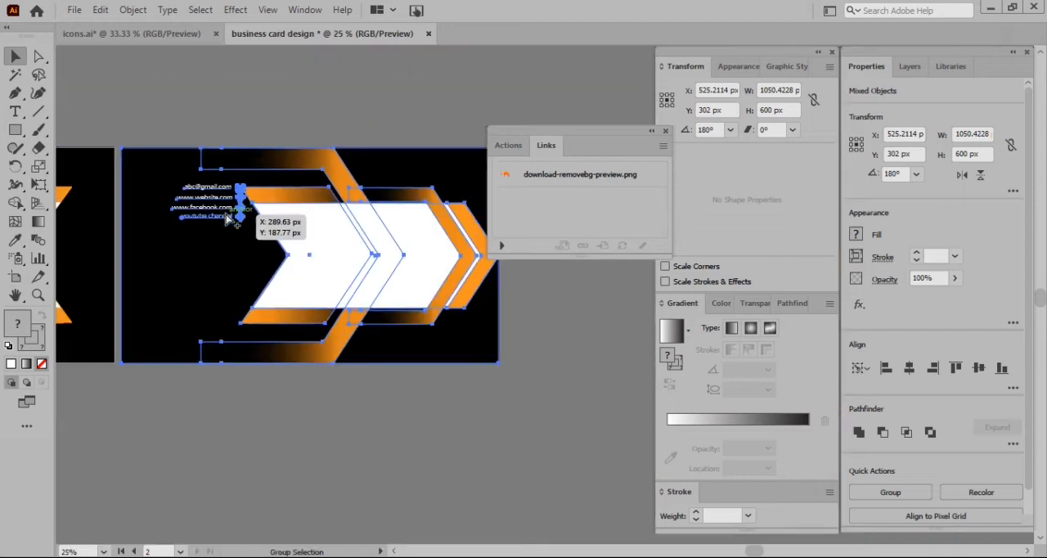
left_click(218, 374)
left_click_drag(229, 216, 193, 227)
key("ctrl+z")
left_click(205, 196, "shift")
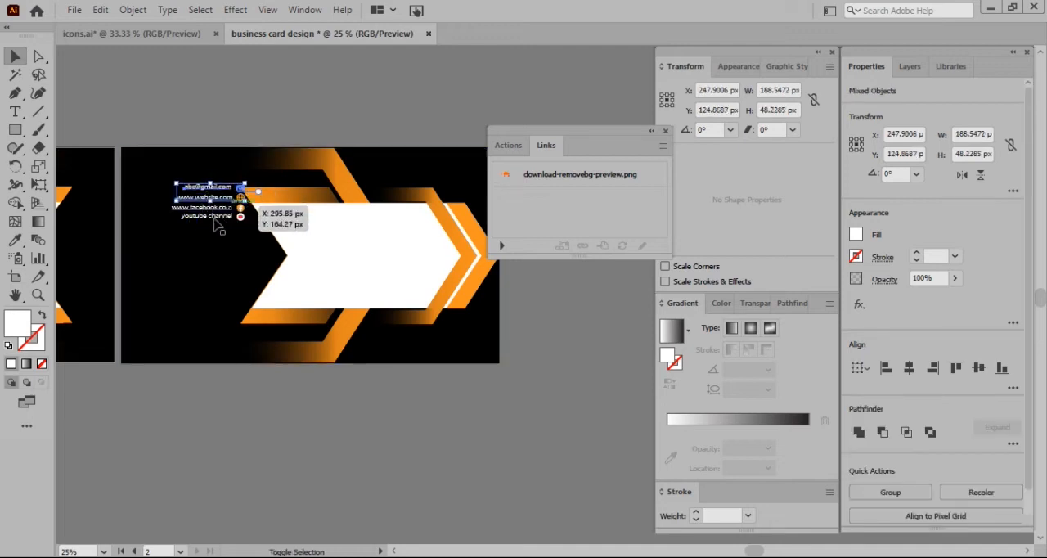
left_click(213, 218, "shift")
left_click(225, 211, "shift")
left_click(242, 210, "shift")
left_click(242, 220, "shift")
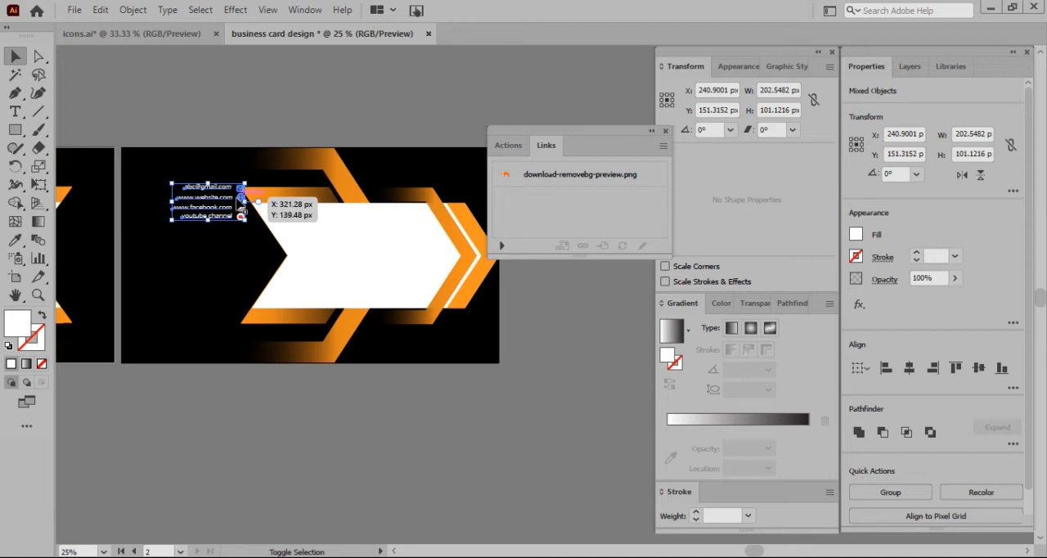
left_click_drag(216, 203, 209, 241)
key("ctrl+z")
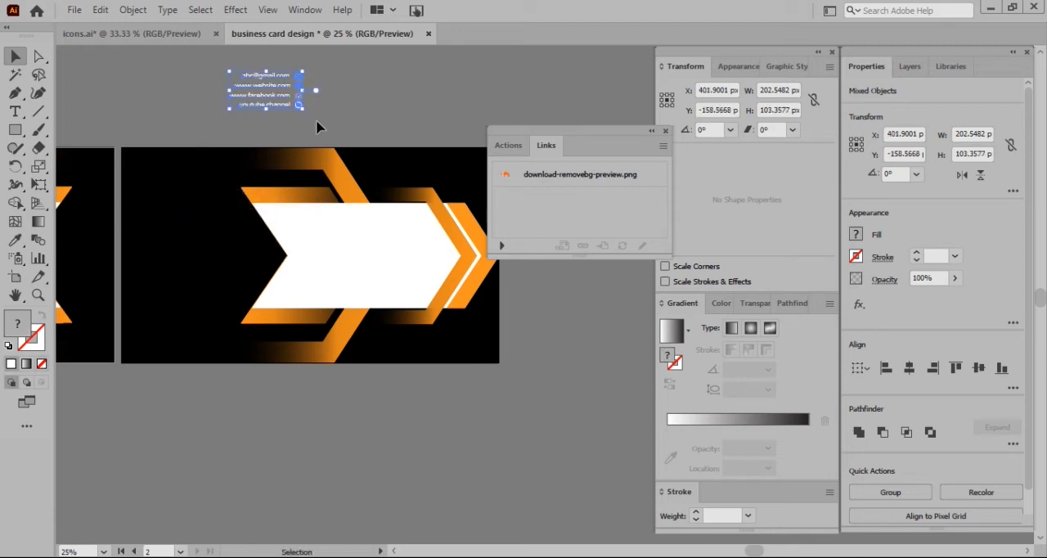
Group the contact lines with their icons and enlarge them to about 358 px wide on the back card's black area beside the white banner
key("ctrl+g")
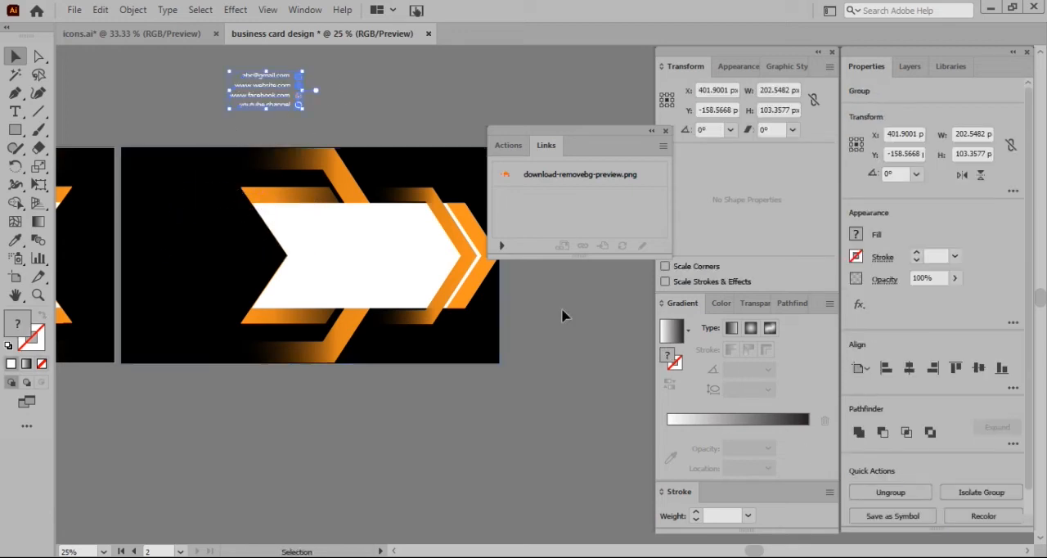
left_click_drag(249, 96, 327, 297)
left_click_drag(301, 271, 228, 271)
left_click_drag(256, 302, 220, 284)
left_click_drag(158, 243, 197, 254)
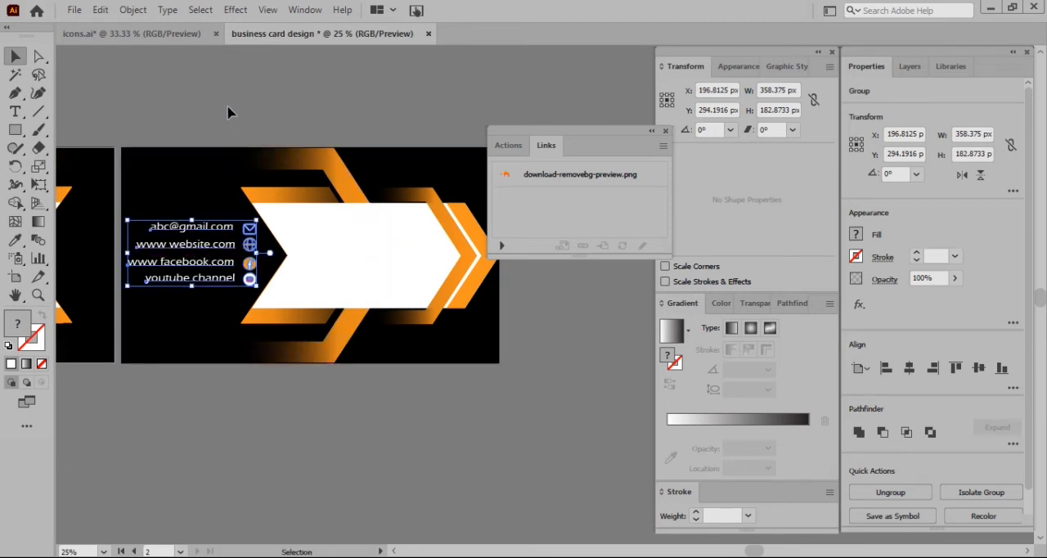
Ungroup the enlarged contact details into separate text lines and icons
left_click(228, 112)
left_click(374, 243)
left_click(234, 228)
left_click(876, 491)
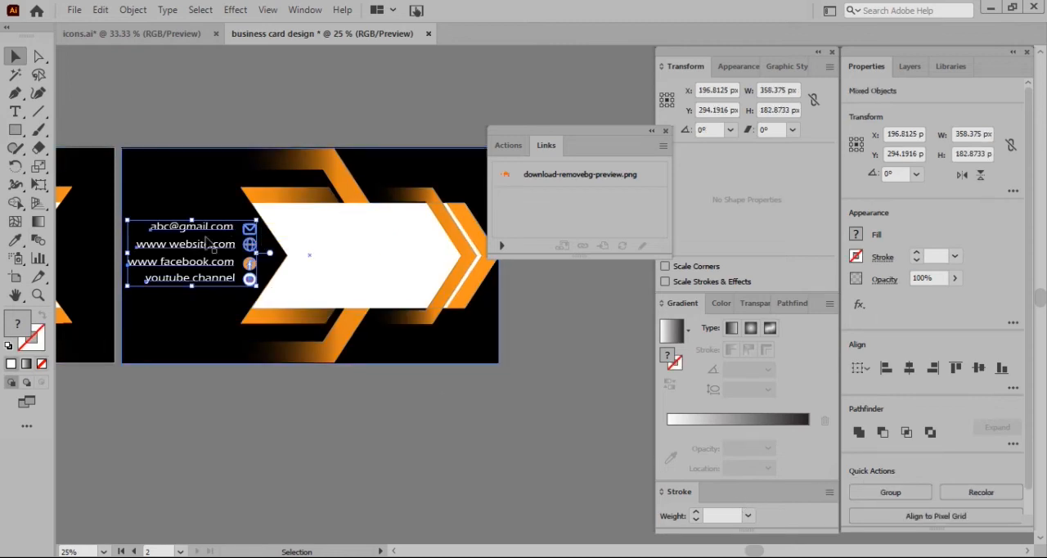
left_click(234, 123)
Group the YouTube, Facebook, globe and envelope icons into one column
scroll(250, 280, "up", 4)
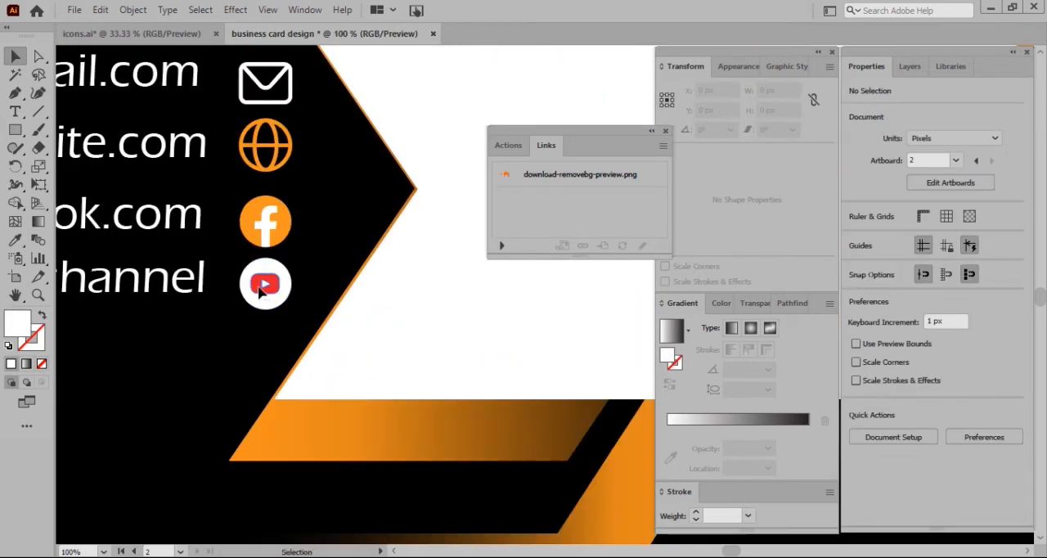
left_click(266, 301)
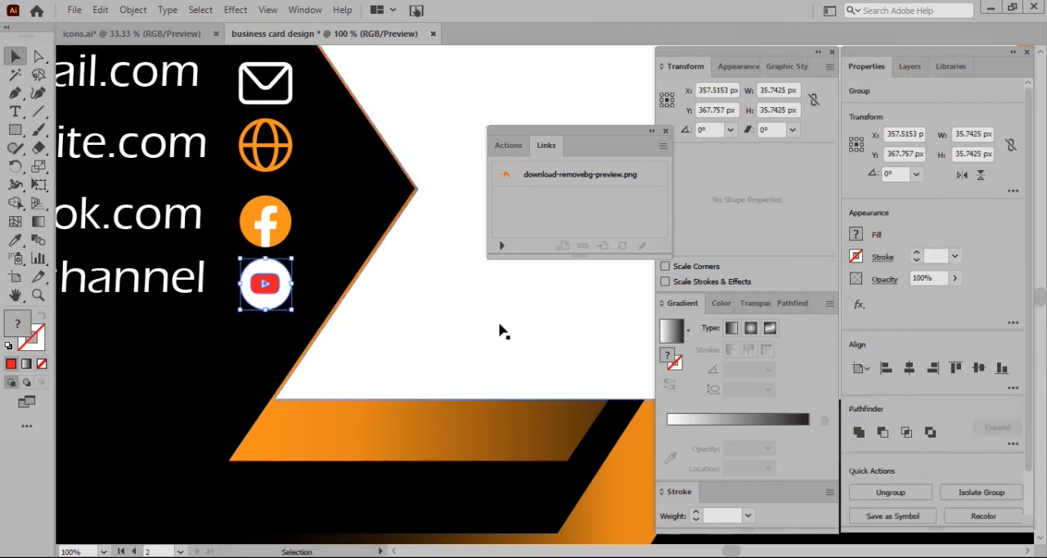
left_click(264, 221)
left_click(245, 225, "shift")
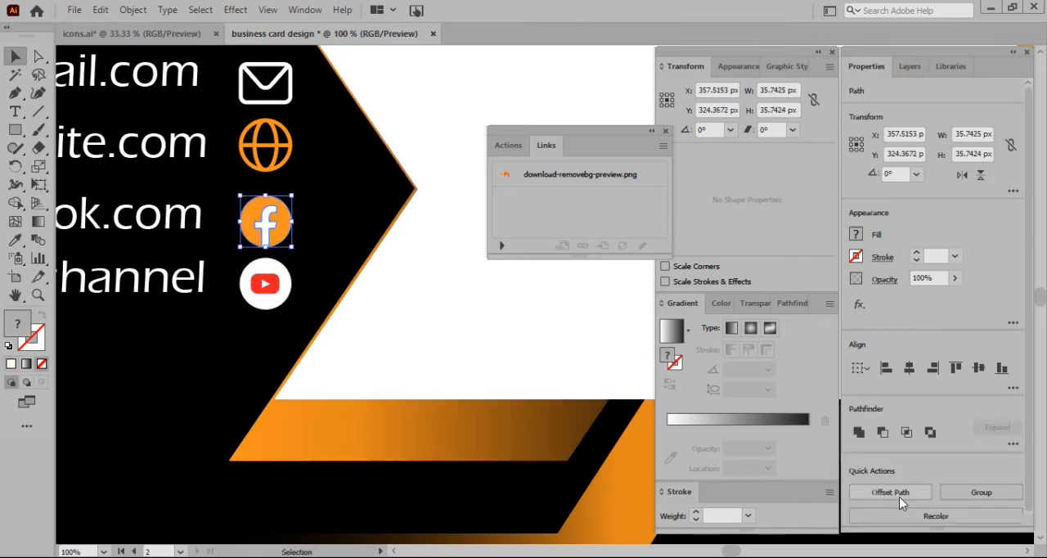
left_click(266, 139)
left_click(264, 84, "shift")
left_click(278, 215, "shift")
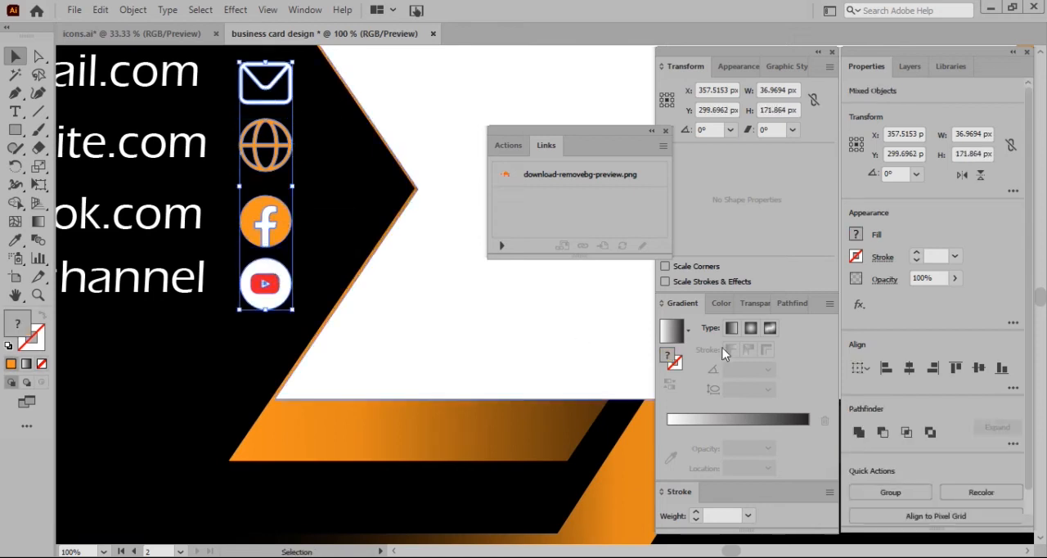
left_click(914, 491)
Justify the four contact text lines with the last line aligned left, after trying right alignment
key("ctrl+minus")
key("ctrl+minus")
key("ctrl+minus")
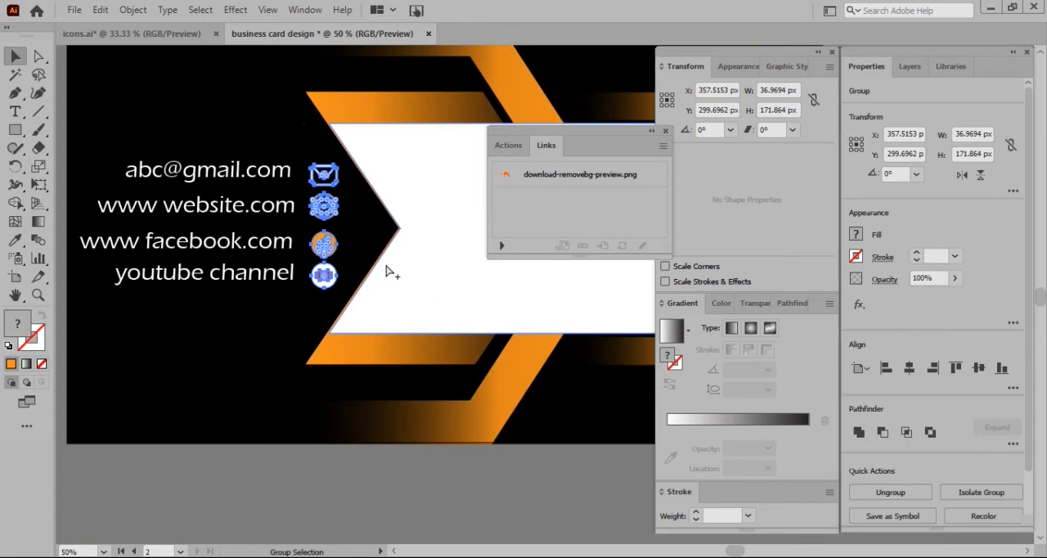
left_click(306, 210)
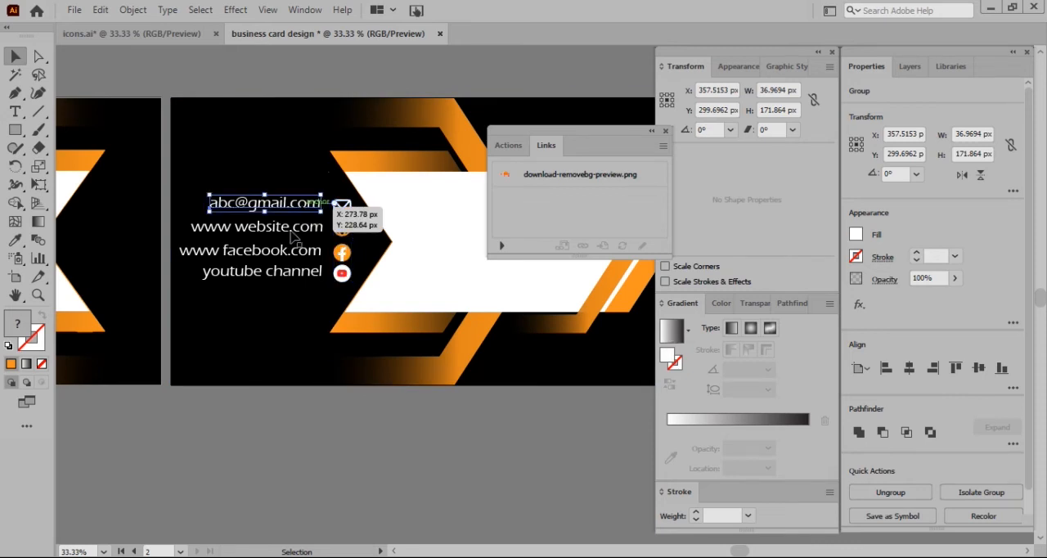
left_click(295, 232, "shift")
left_click(292, 254, "shift")
left_click(292, 278, "shift")
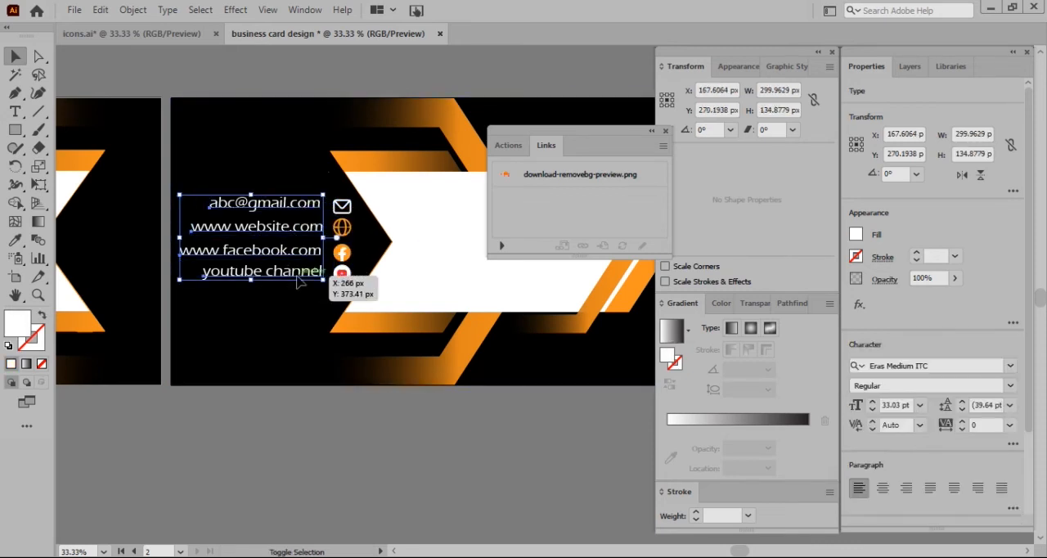
left_click(912, 493)
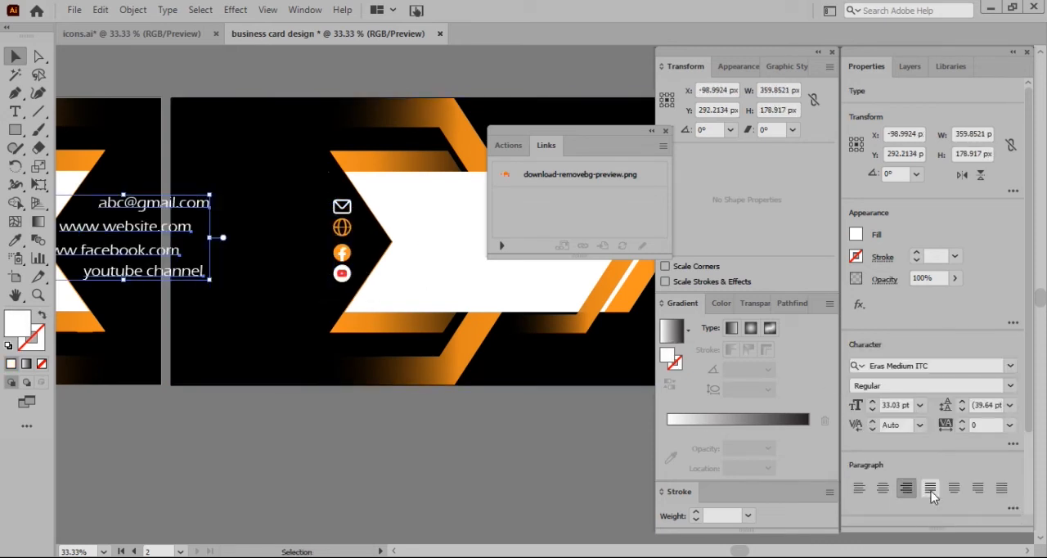
left_click(930, 488)
Swap the layout so the icon column sits to the left of the four contact text lines on the black area
left_click_drag(327, 237, 421, 235)
left_click(342, 208)
left_click_drag(342, 208, 196, 210)
left_click(383, 234)
left_click(377, 232)
left_click(367, 254, "shift")
left_click(395, 270, "shift")
left_click(412, 204, "shift")
left_click_drag(410, 204, 264, 211)
Align the contact text lines vertically with their icons and nudge all four lines slightly closer to the icon column
left_click(217, 87)
mouse_move(269, 251)
left_mouse_down()
mouse_move(282, 251)
mouse_move(267, 271)
left_mouse_up()
left_click(264, 249, "shift")
left_click(262, 226, "shift")
left_click(260, 209, "shift")
left_click_drag(260, 210, 251, 211)
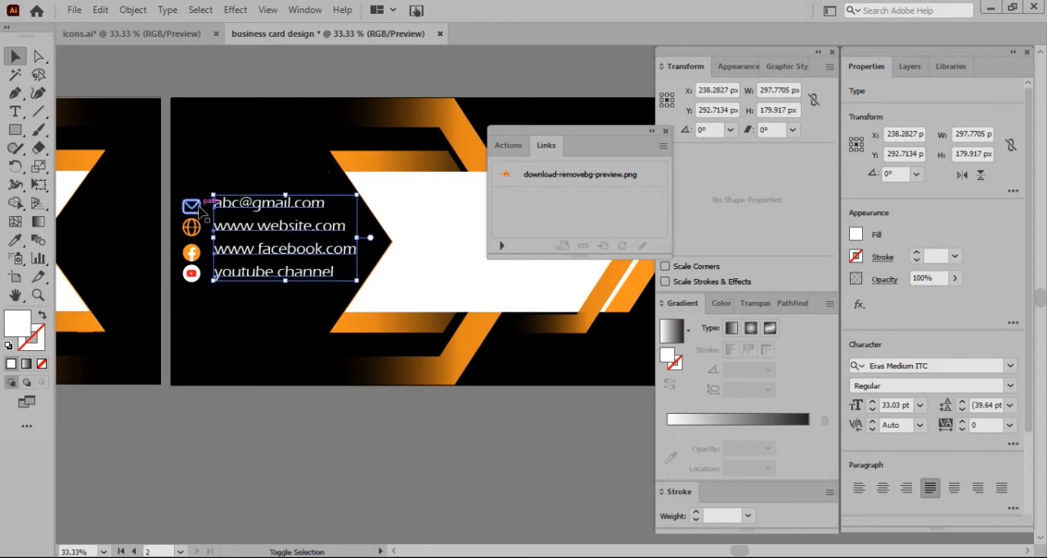
Shift the icons and text lines together slightly right on the black area and group them
left_click(193, 230, "shift")
left_click_drag(197, 233, 202, 232)
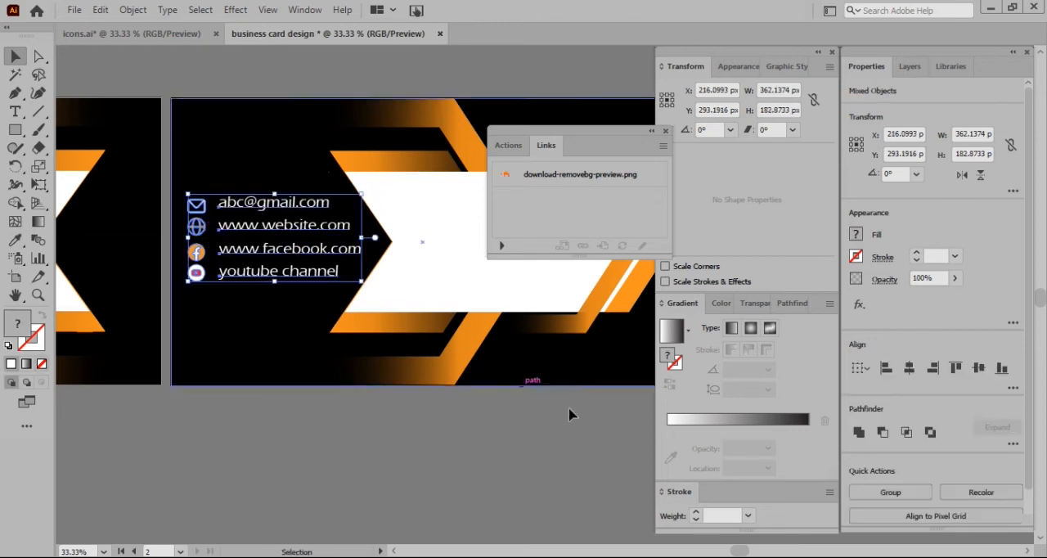
left_click(292, 486)
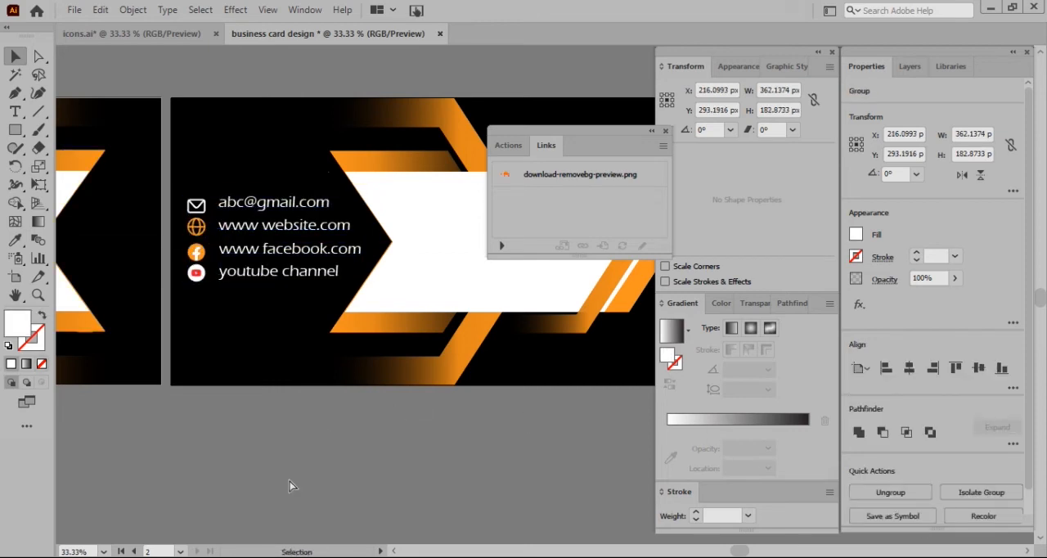
Add the card holder's full name as 72 pt text on the back card's white banner
scroll(290, 481, "right", 5)
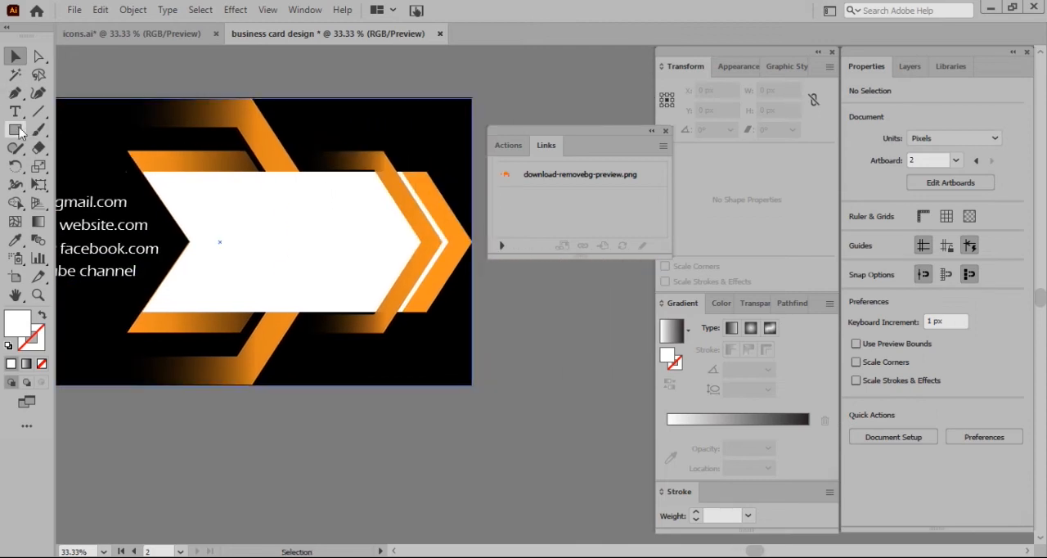
left_click(14, 111)
left_click(232, 224)
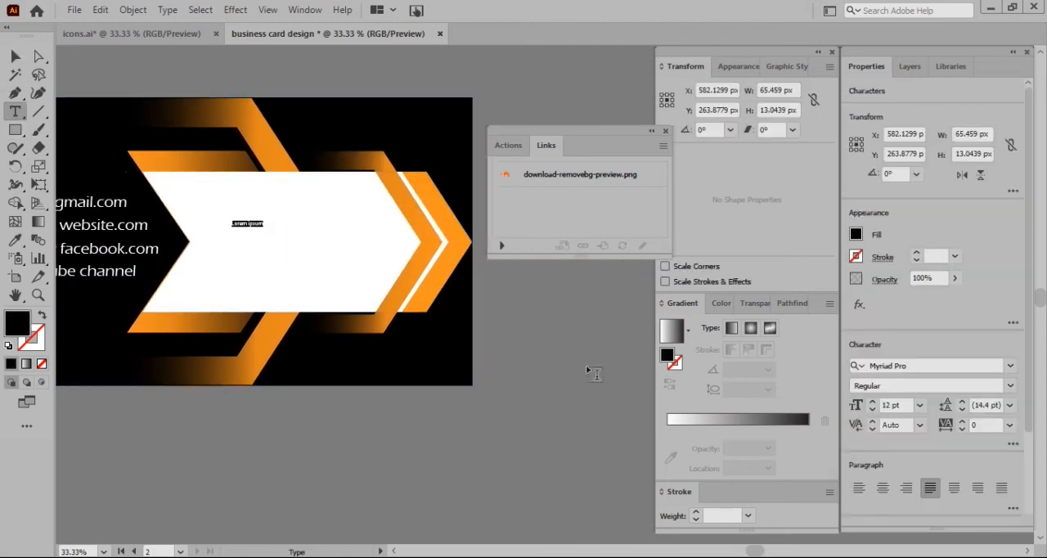
left_click(920, 405)
left_click(931, 394)
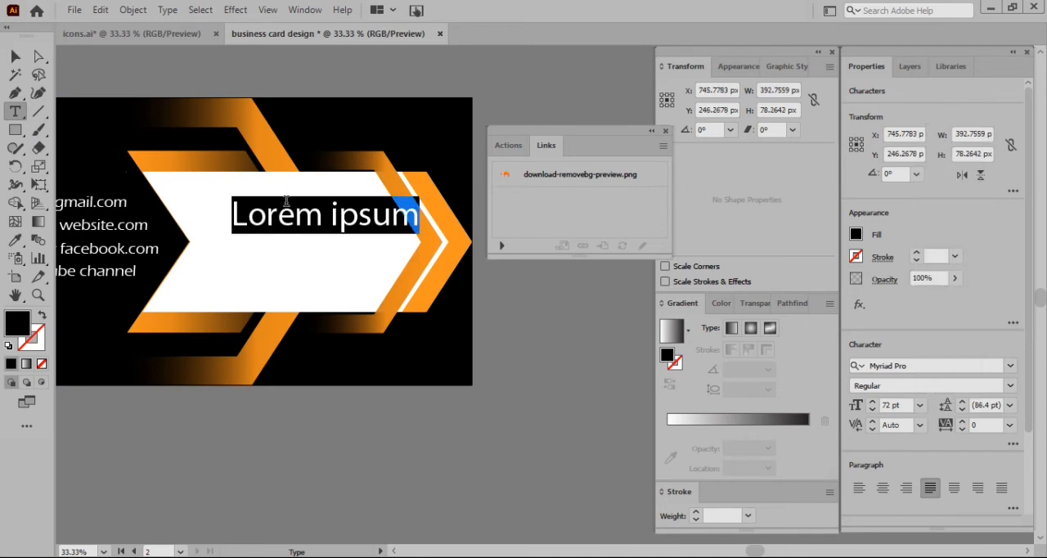
key("BackSpace")
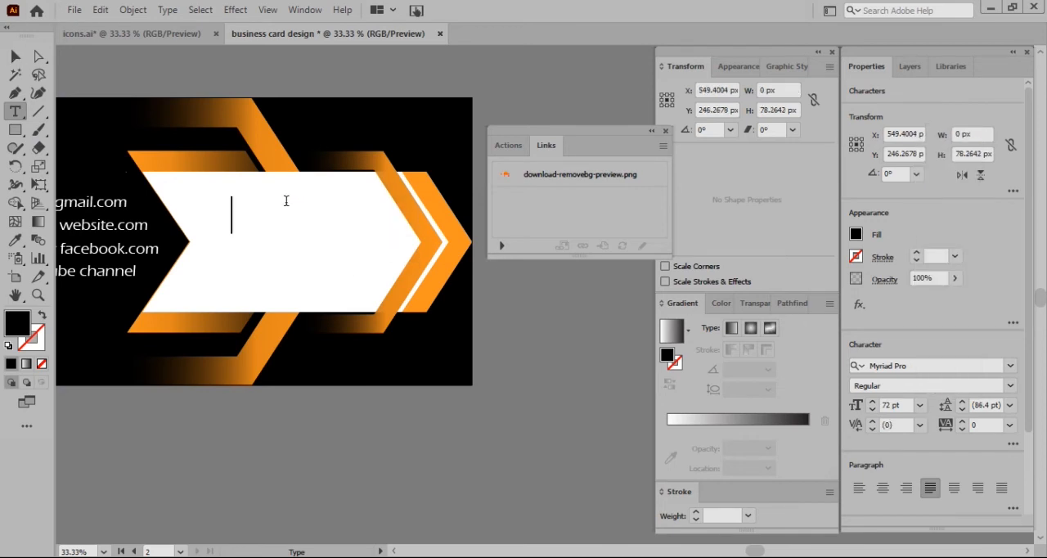
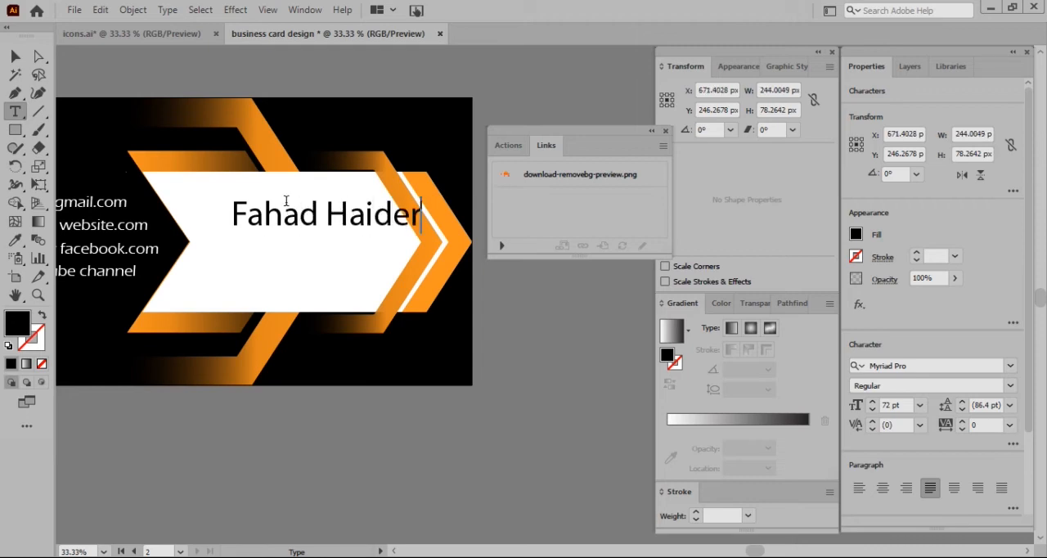
Move the name text left and slightly down so it sits within the white banner
key("shift+Left")
key("shift+Left")
key("shift+Left")
key("shift+Left")
key("shift+Left")
key("shift+Left")
key("shift+Left")
key("shift+Left")
key("shift+Left")
key("shift+Left")
key("shift+Left")
key("shift+Left")
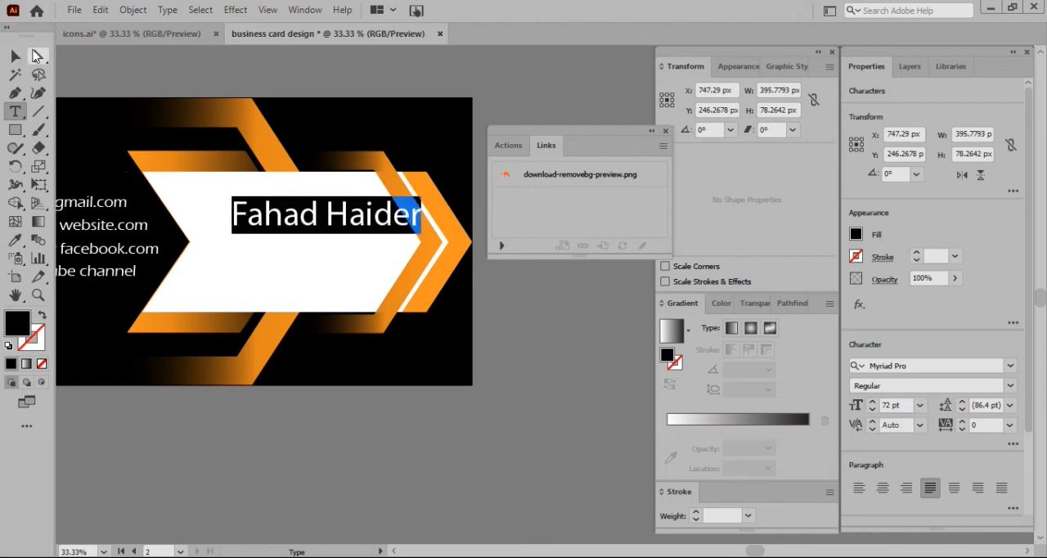
left_click(14, 55)
left_click_drag(338, 205, 558, 242)
Set the surname's font to Eras Bold ITC and the first name's font to Source Sans Variable
double_click(310, 237)
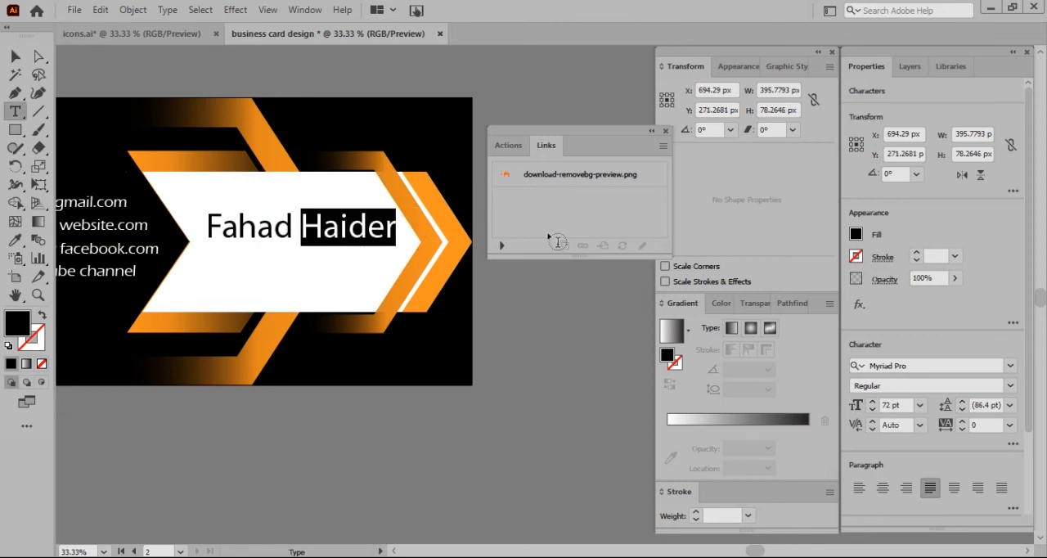
left_click(1012, 367)
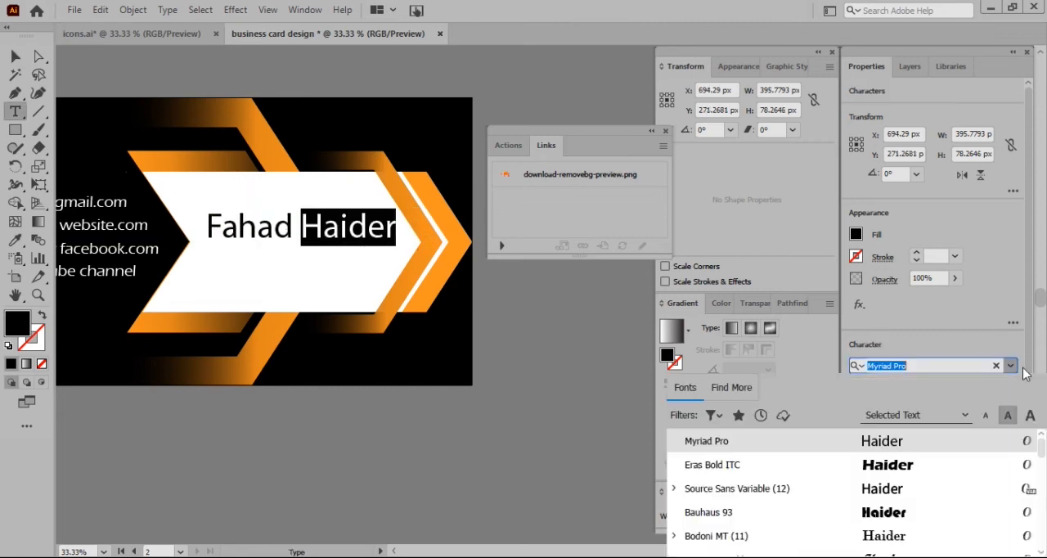
left_click(897, 466)
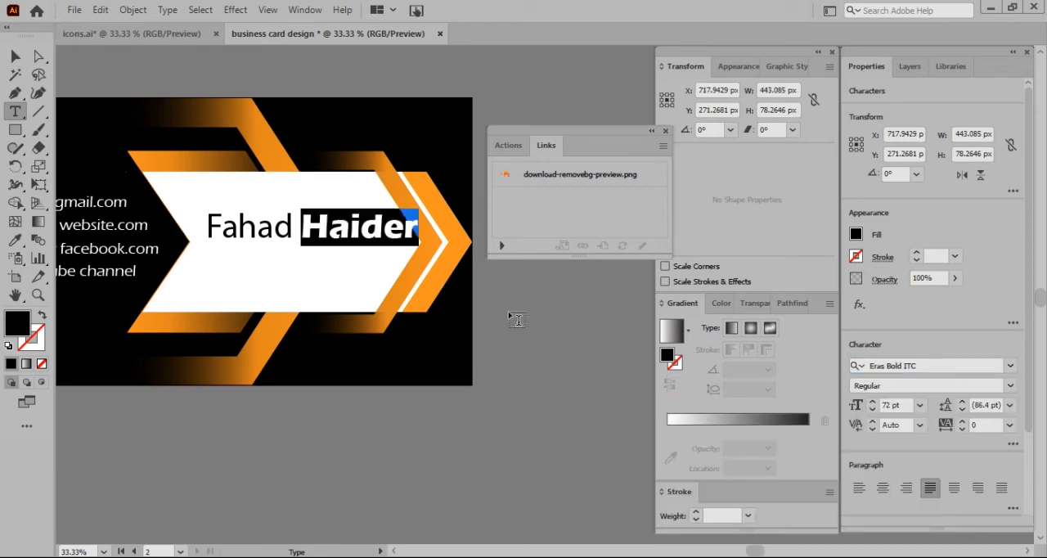
left_click(279, 222)
left_click_drag(302, 229, 206, 229)
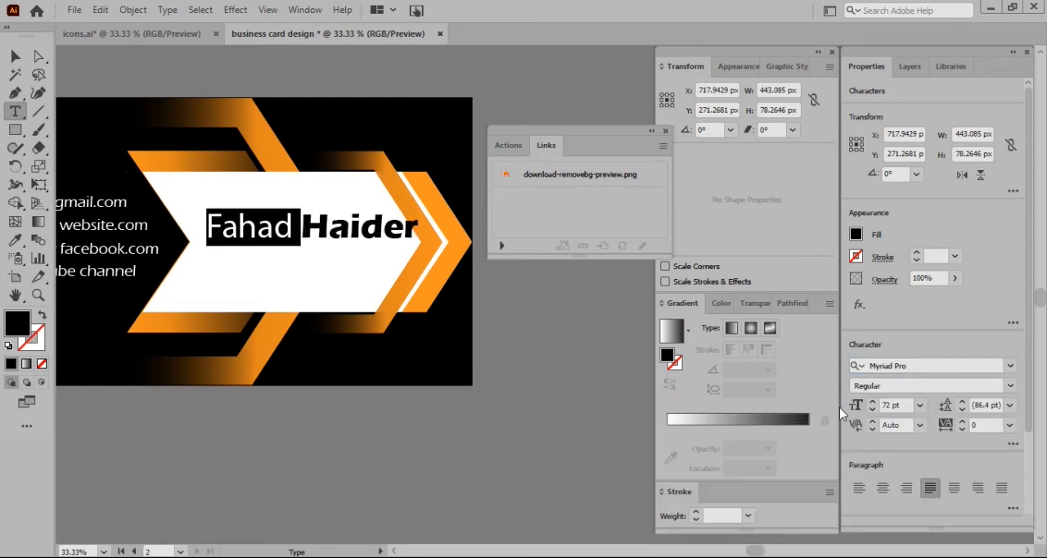
left_click(999, 362)
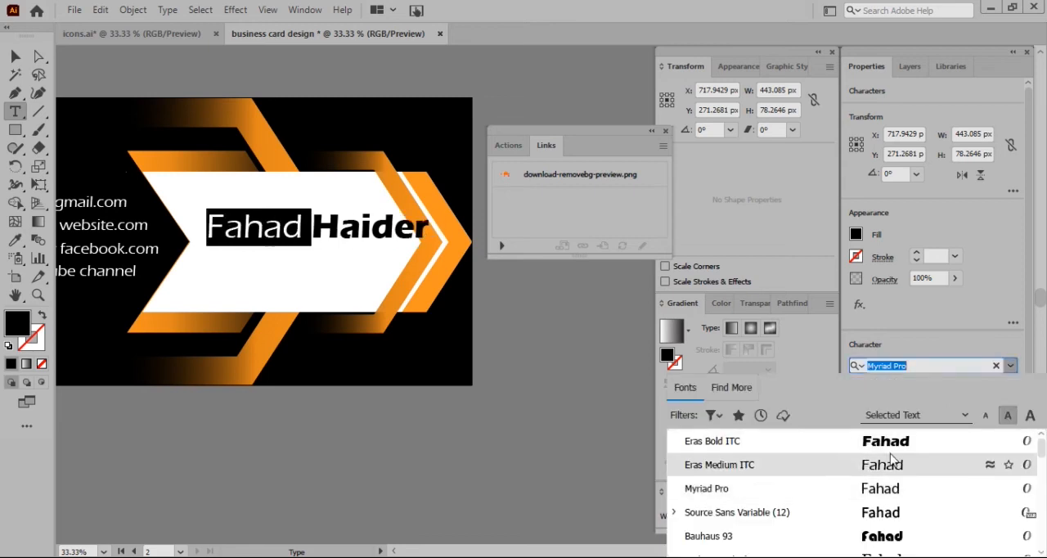
left_click(880, 512)
Scale the name text down to about 60 pt so it sits clear of the banner's orange arrow edge
key("Escape")
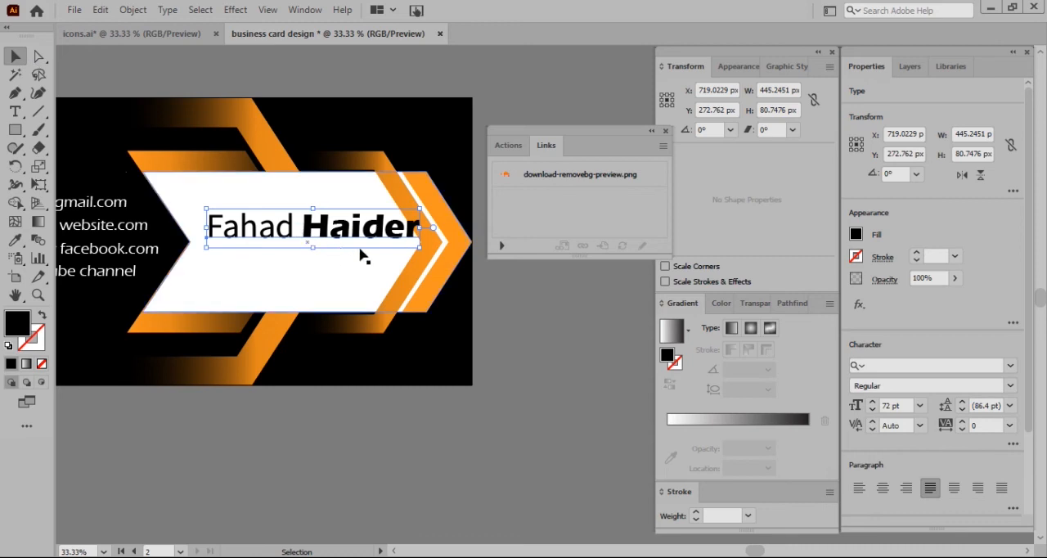
left_click_drag(420, 247, 336, 235)
Try to apply the arrow banners' orange gradient to the name text with the Eyedropper
left_click(15, 239)
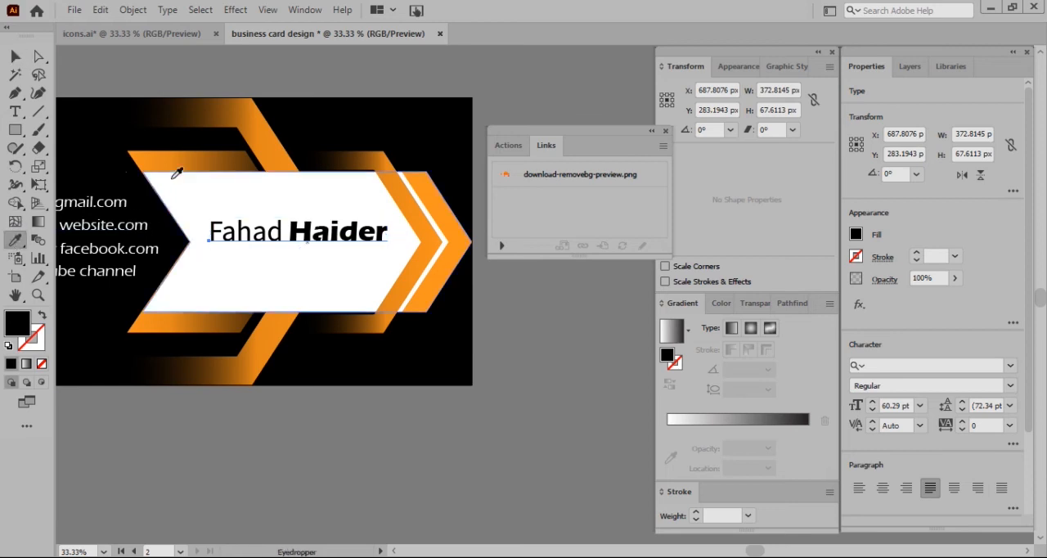
left_click(180, 152)
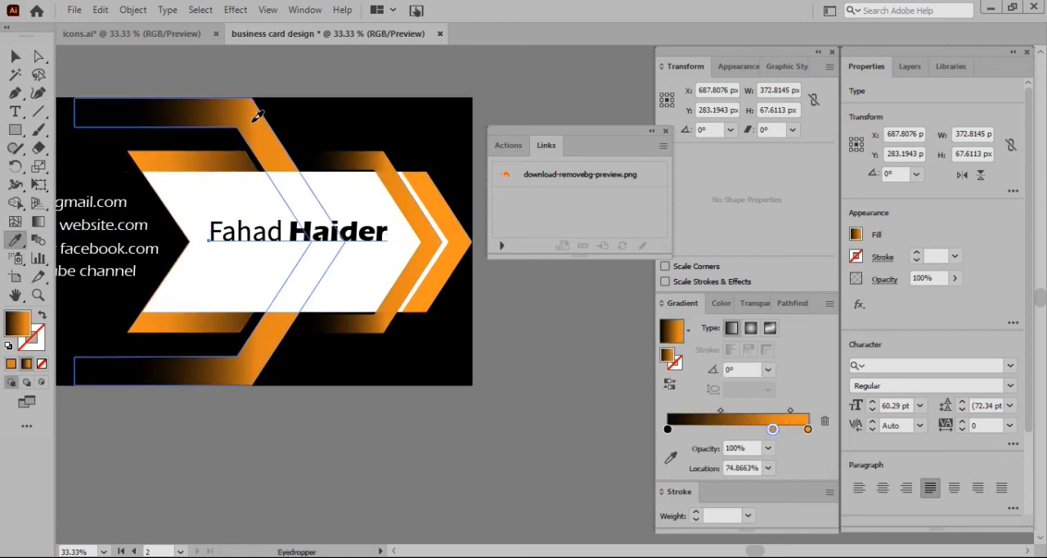
left_click(257, 116)
left_click(15, 55)
left_click(302, 231)
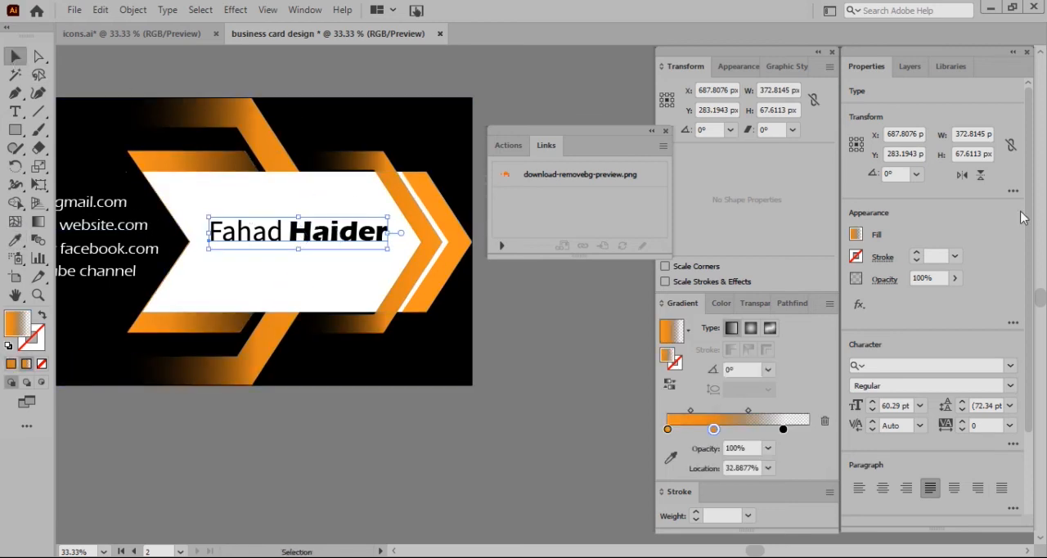
Fill the whole name text with the orange swatch R=247 G=147 B=30
left_click(855, 235)
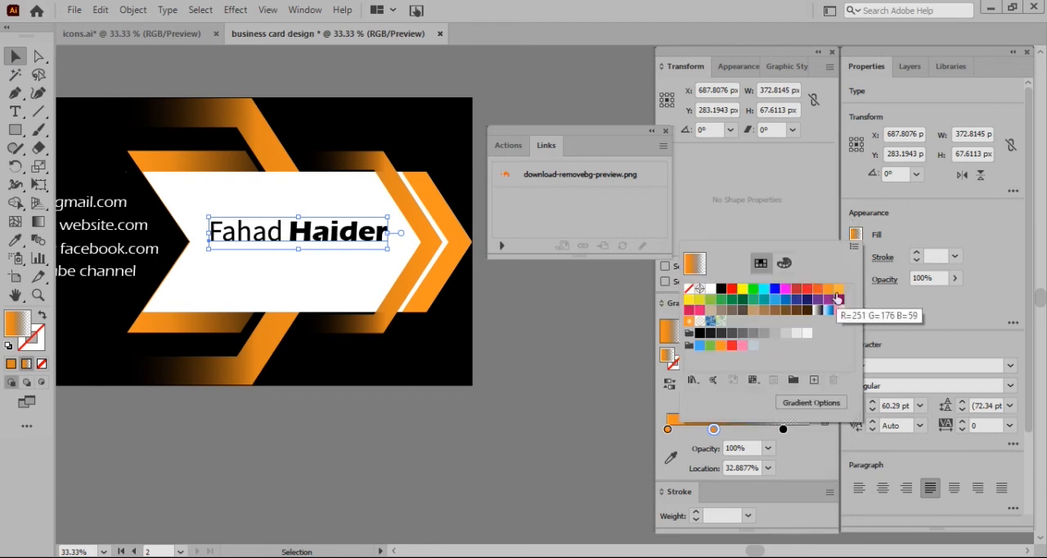
left_click(837, 298)
key("Escape")
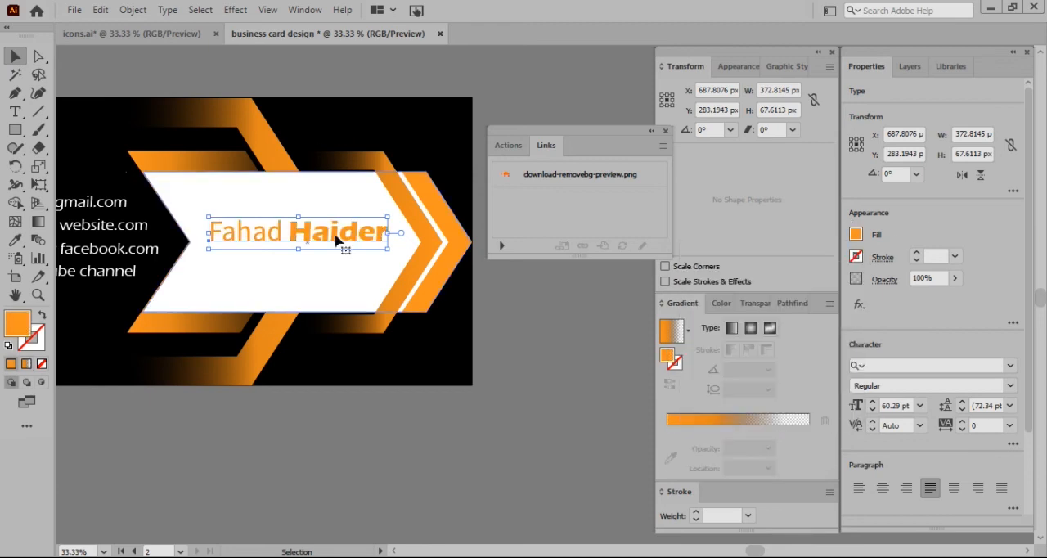
Fill only the first name in the name text with black
double_click(290, 234)
left_click_drag(279, 231, 217, 231)
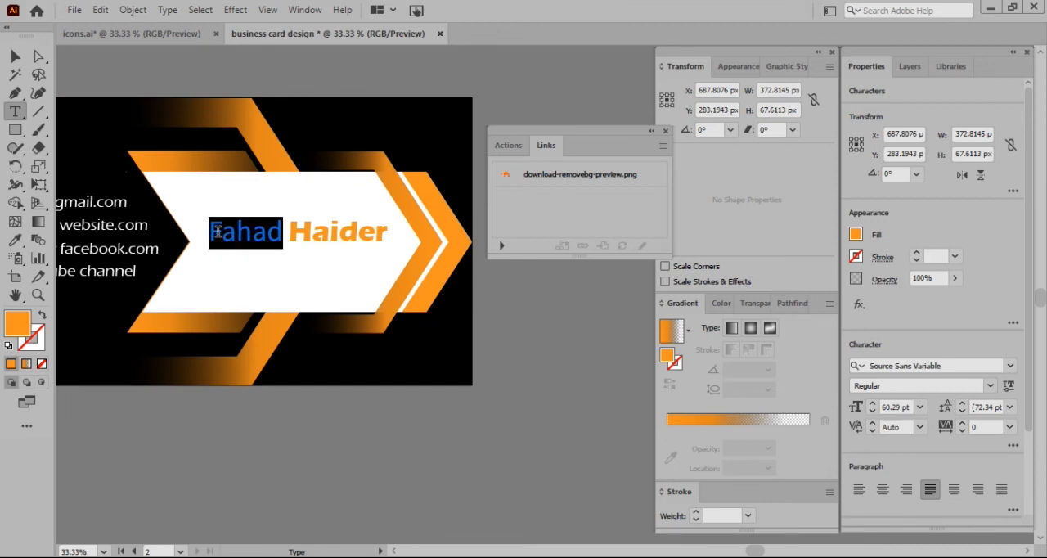
left_click(856, 236)
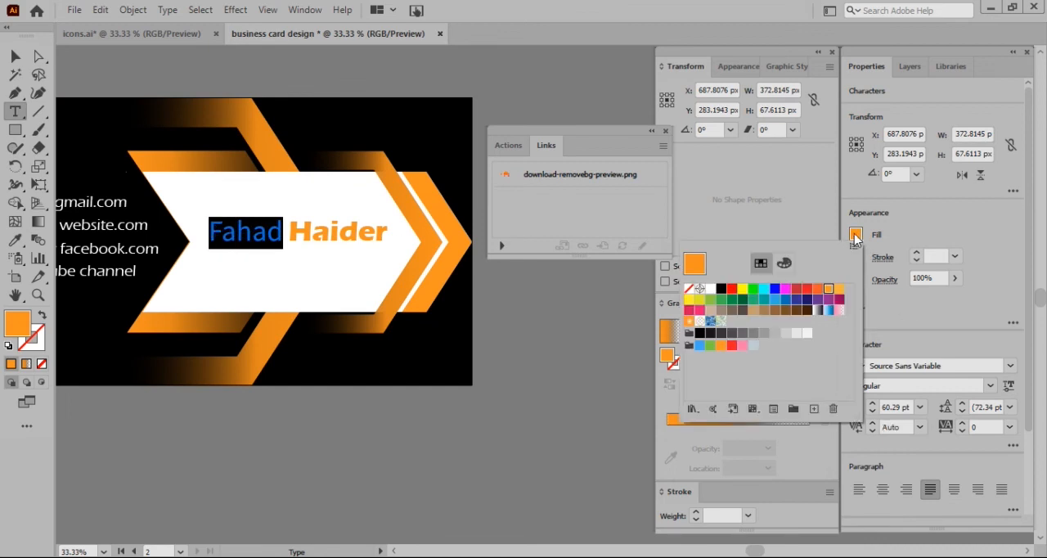
left_click(721, 291)
left_click(532, 370)
left_click(536, 370)
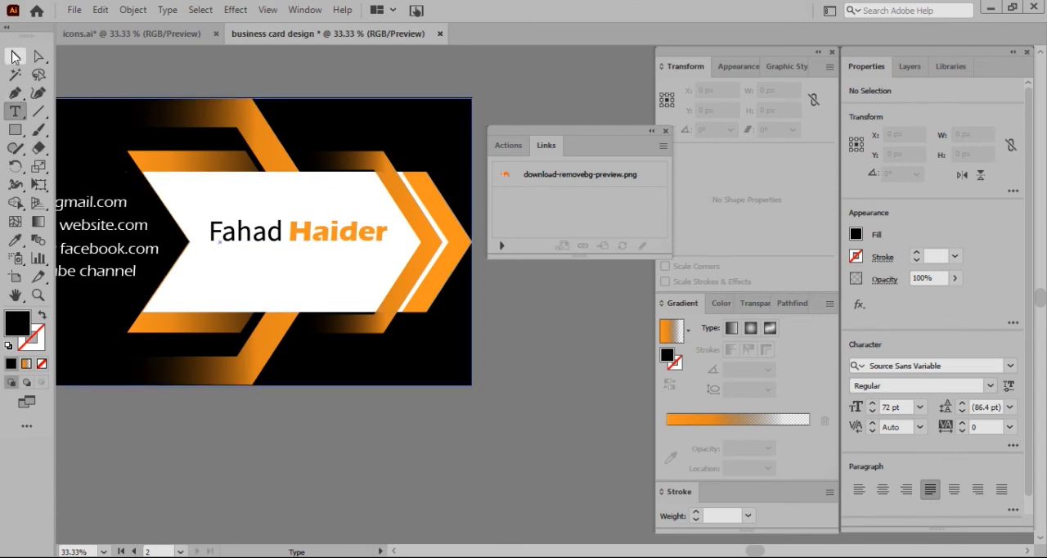
Duplicate the name text directly below itself and replace the copy's wording with "Graphic Designer"
left_click(16, 57)
left_click_drag(273, 231, 273, 265)
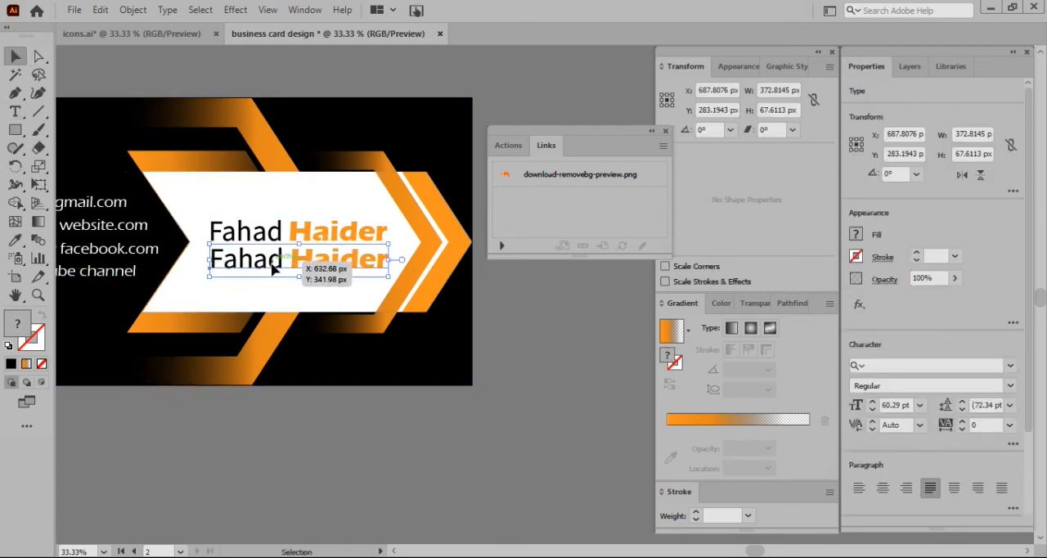
double_click(272, 262)
triple_click(273, 261)
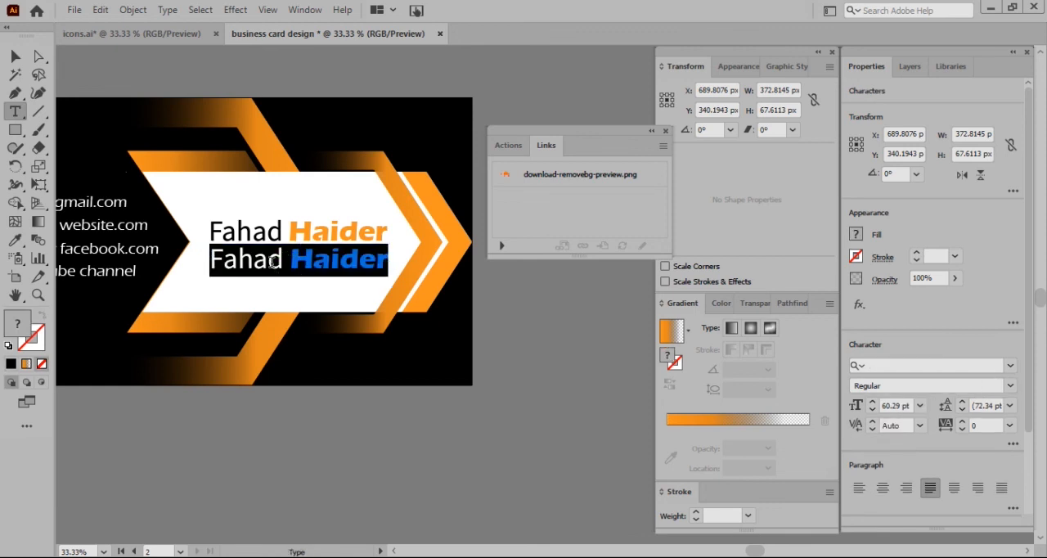
type("grap")
key("BackSpace")
key("BackSpace")
key("BackSpace")
key("BackSpace")
type("Gr")
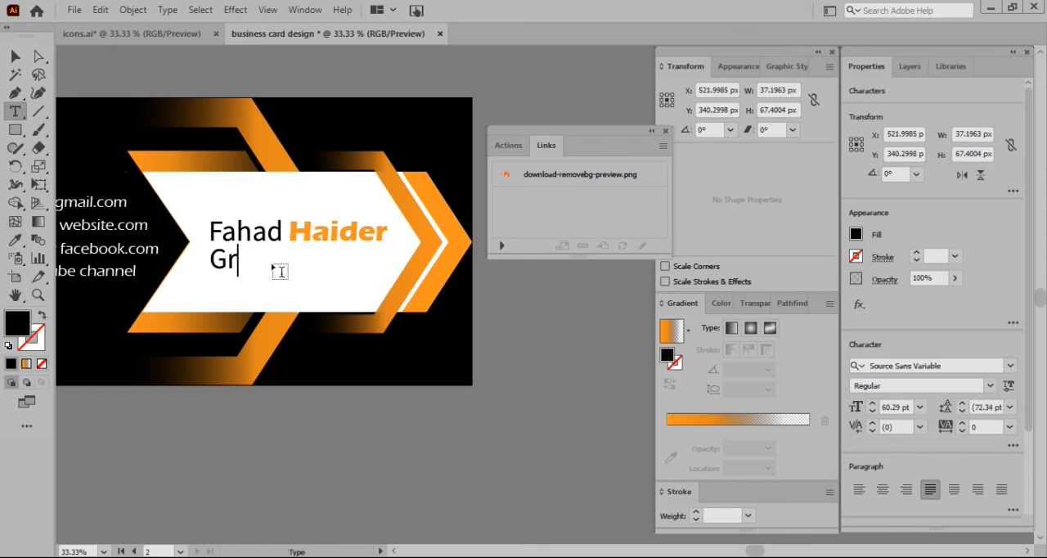
type("aphic Designer")
key("shift+Left")
key("shift+Left")
key("shift+Left")
key("shift+Left")
key("shift+Left")
key("shift+Left")
key("shift+Left")
key("shift+Left")
key("shift+Left")
key("shift+Left")
key("shift+Left")
key("shift+Left")
key("shift+Left")
key("shift+Left")
key("shift+Left")
key("shift+Left")
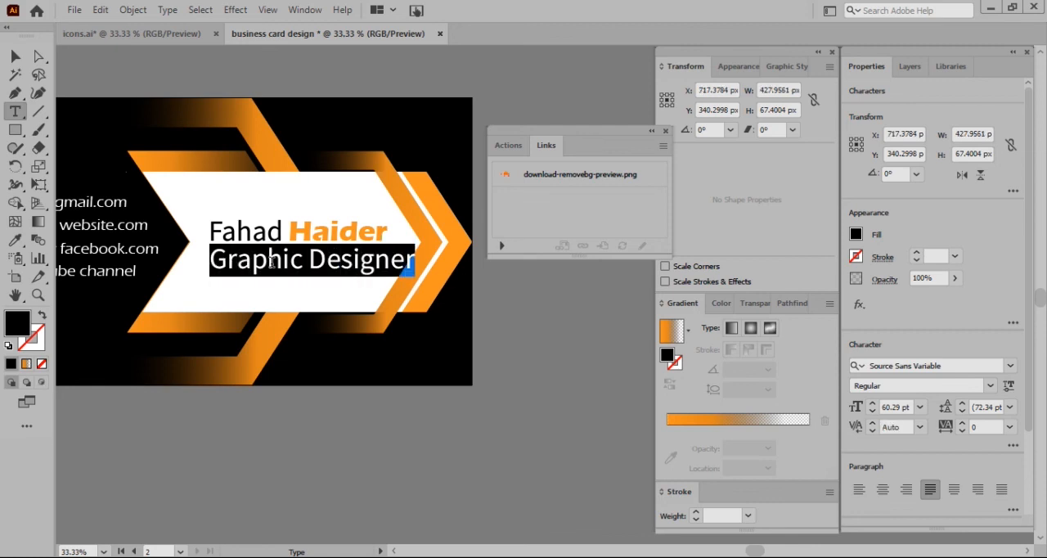
key("Escape")
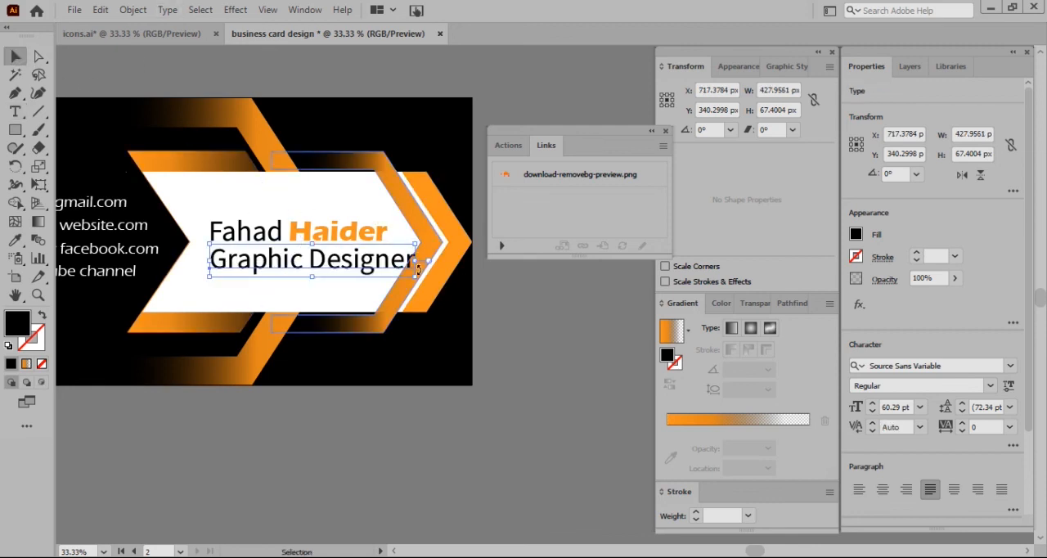
Scale the "Graphic Designer" line to about 33 pt, centre it under the name and fill it with orange R=247 G=147 B=30
left_click_drag(417, 279, 313, 263)
left_click(856, 235)
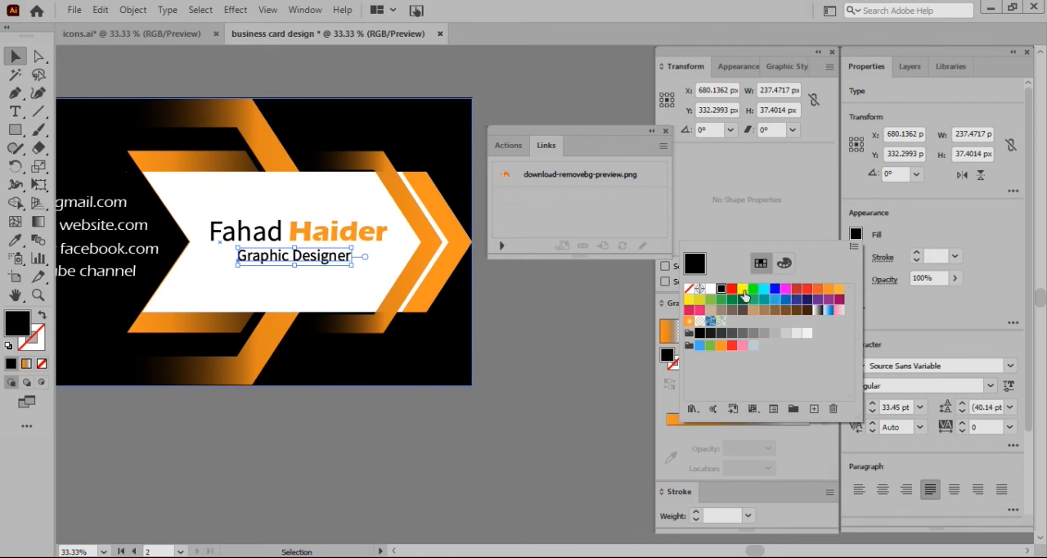
left_click(828, 289)
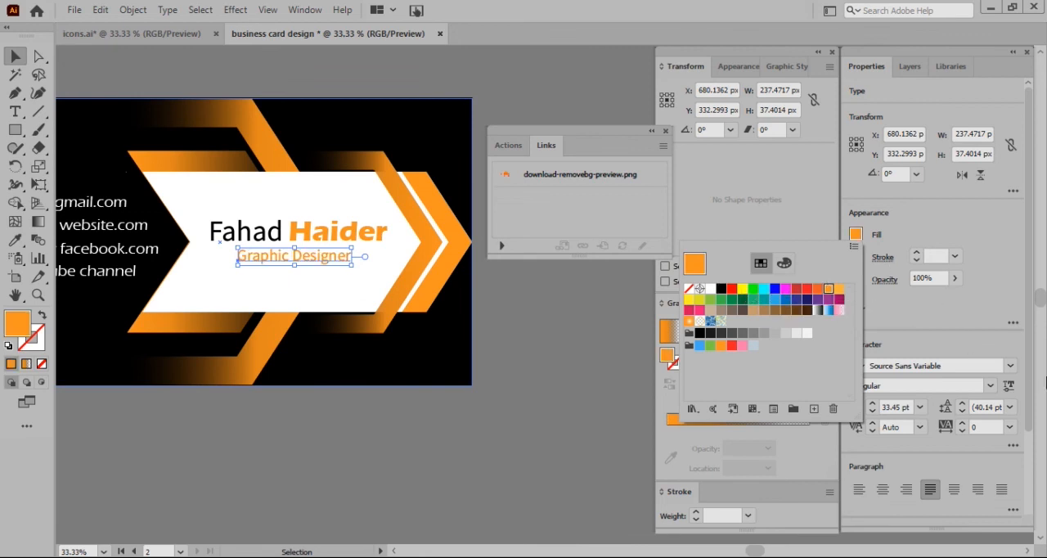
left_click(975, 357)
Set the "Graphic Designer" line's font to Myriad Variable Concept
left_click(1011, 367)
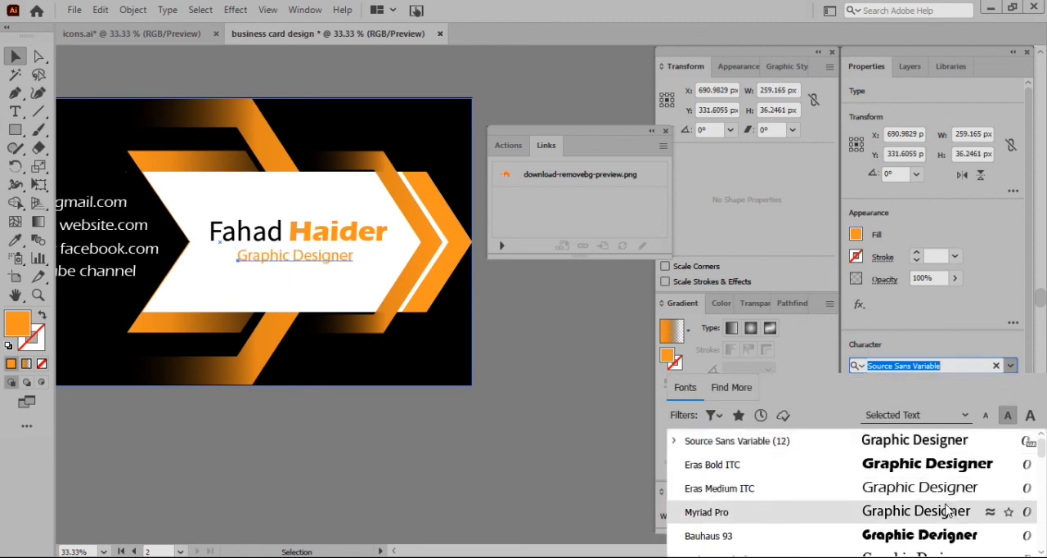
scroll(947, 510, "down", 3)
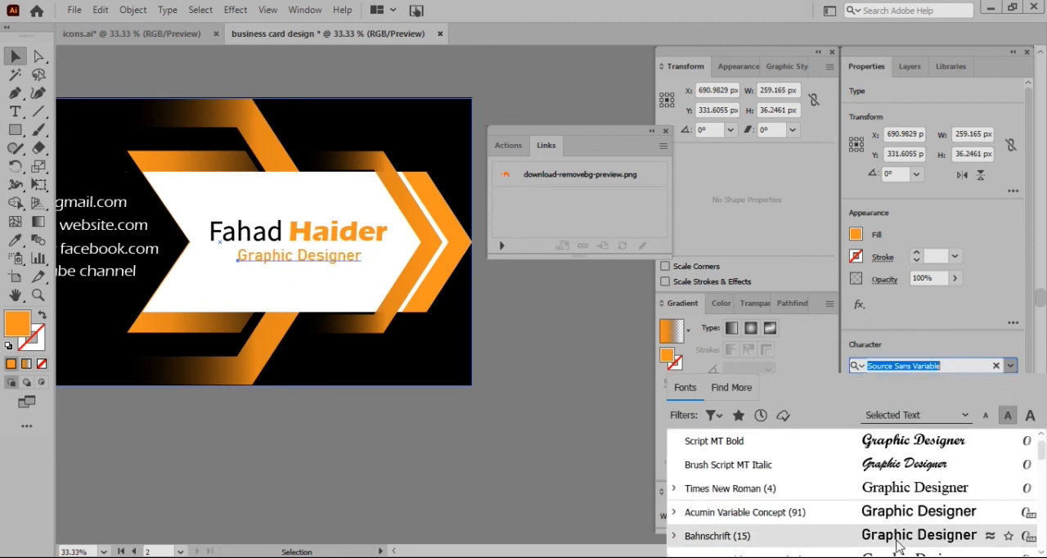
scroll(897, 540, "down", 3)
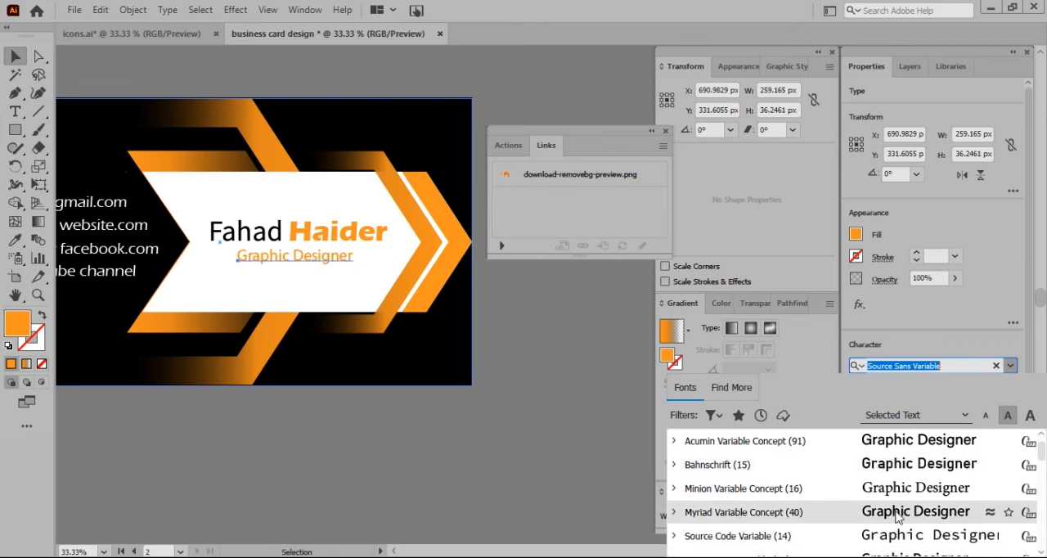
left_click(898, 515)
left_click(391, 427)
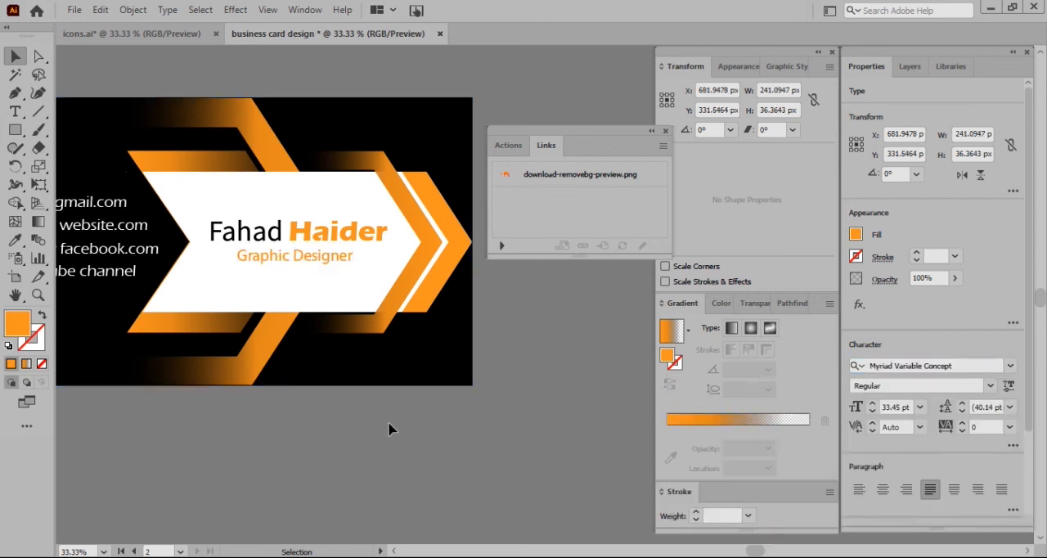
Select all the artwork of the front card with the SoundCloud logo and group it
scroll(308, 244, "down", 3)
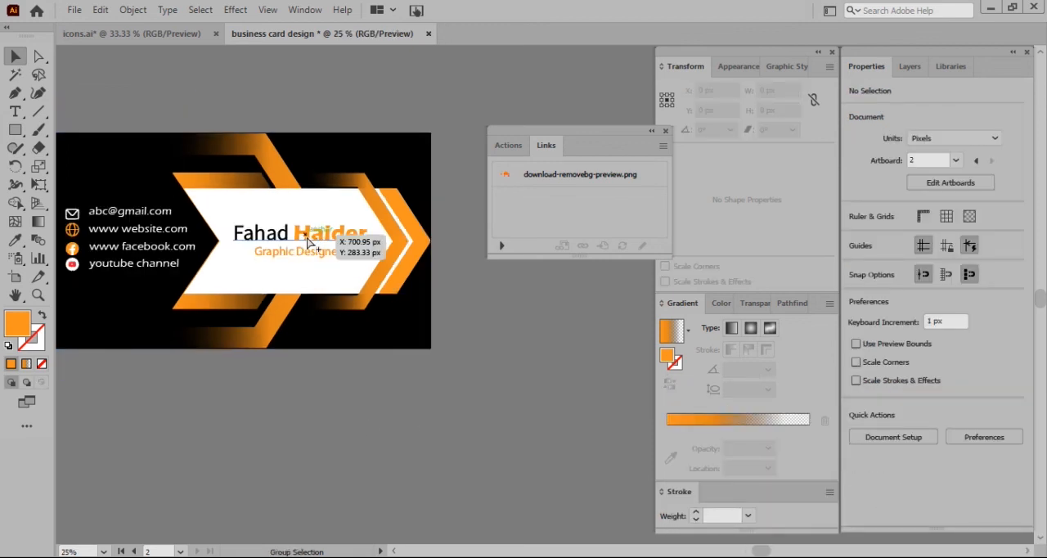
scroll(307, 244, "left", 5)
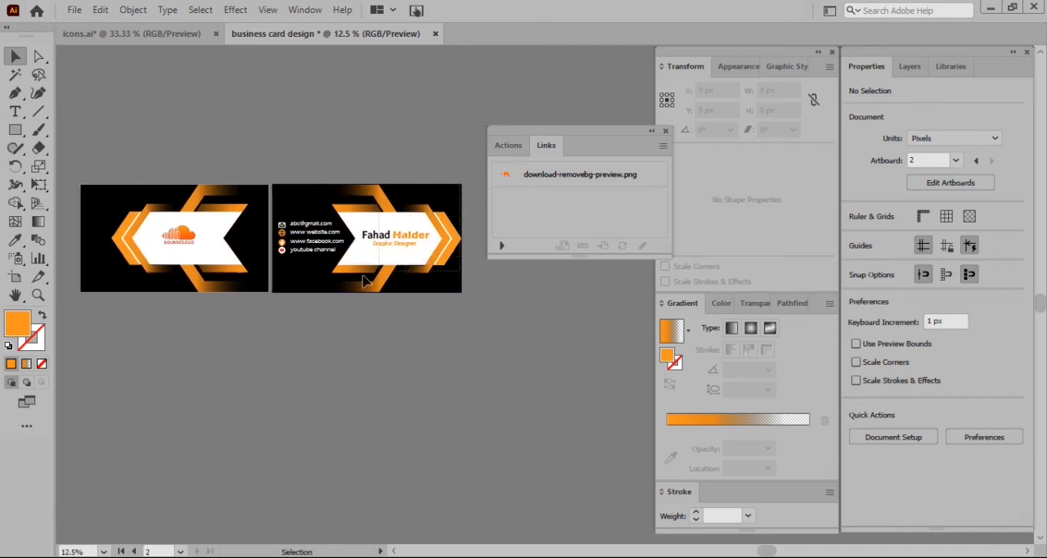
left_click(423, 280)
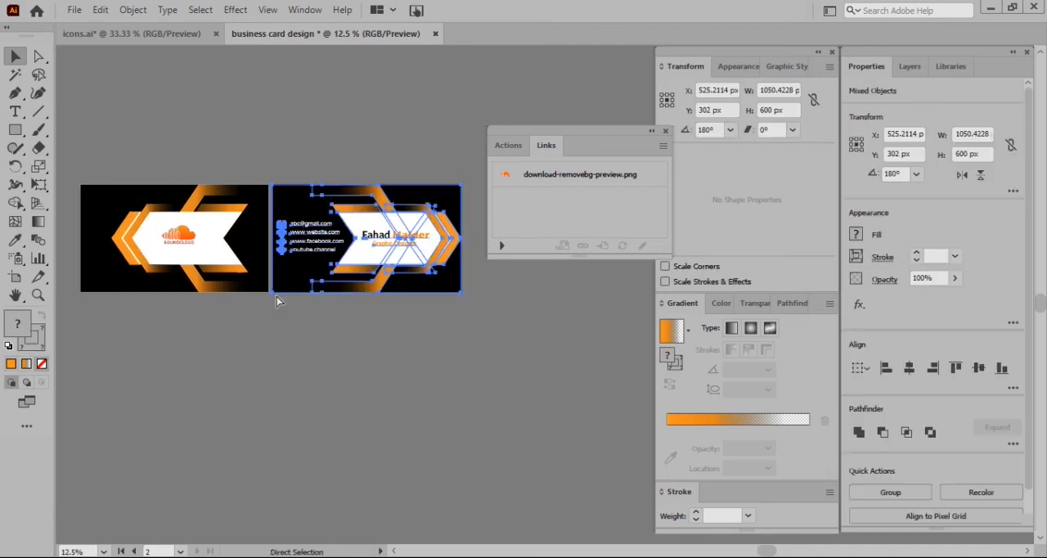
left_click(214, 219)
left_click(102, 129)
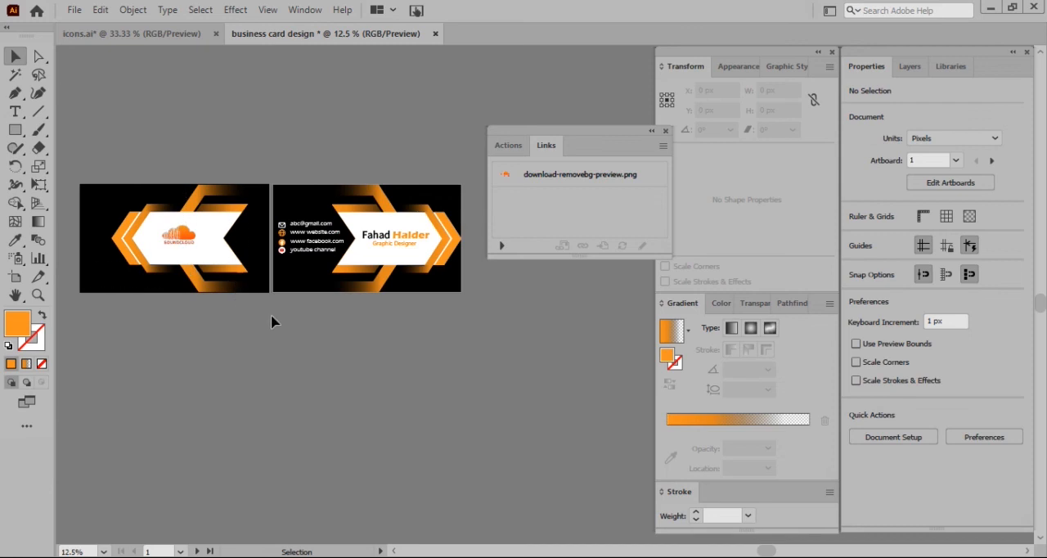
left_click_drag(103, 130, 270, 314)
key("ctrl+g")
Save the document as the Illustrator file "business card design" with the Illustrator 2020 version and default options
left_click(71, 10)
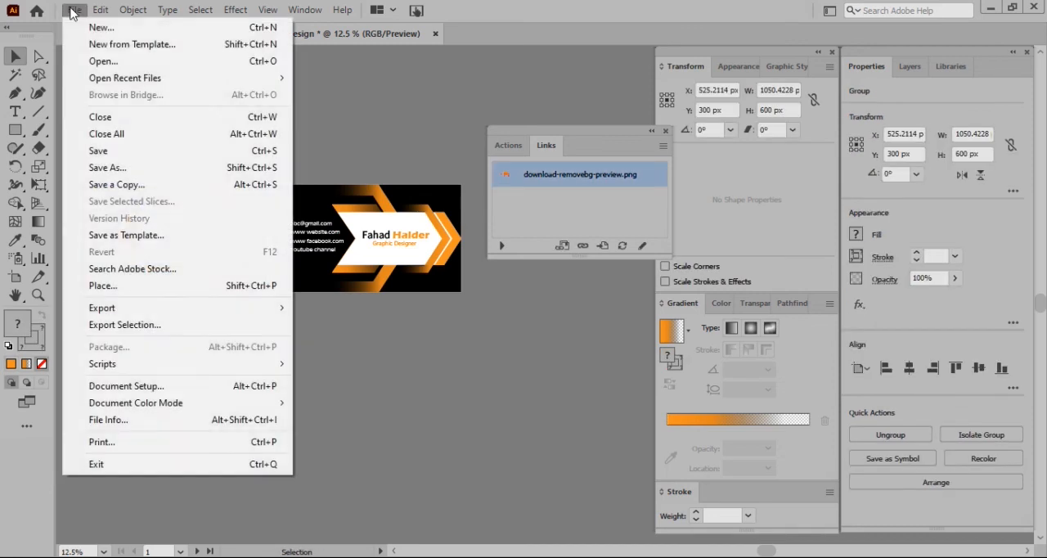
left_click(113, 151)
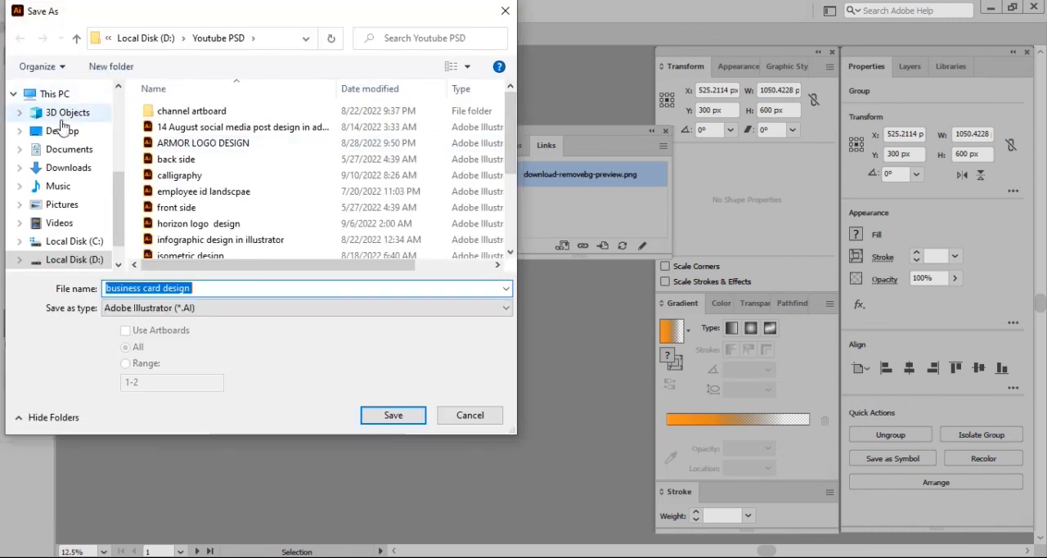
left_click(62, 130)
left_click(396, 417)
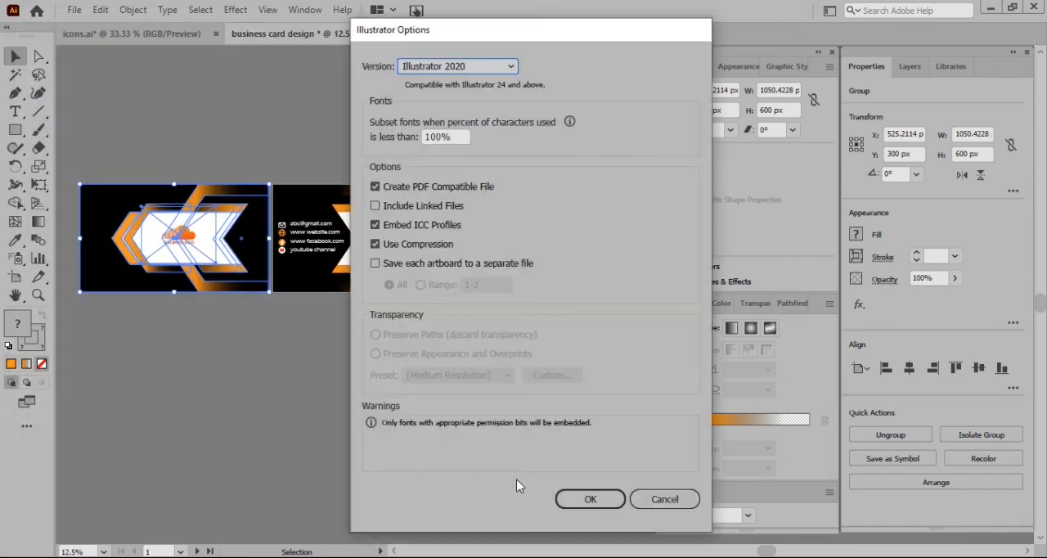
left_click(591, 499)
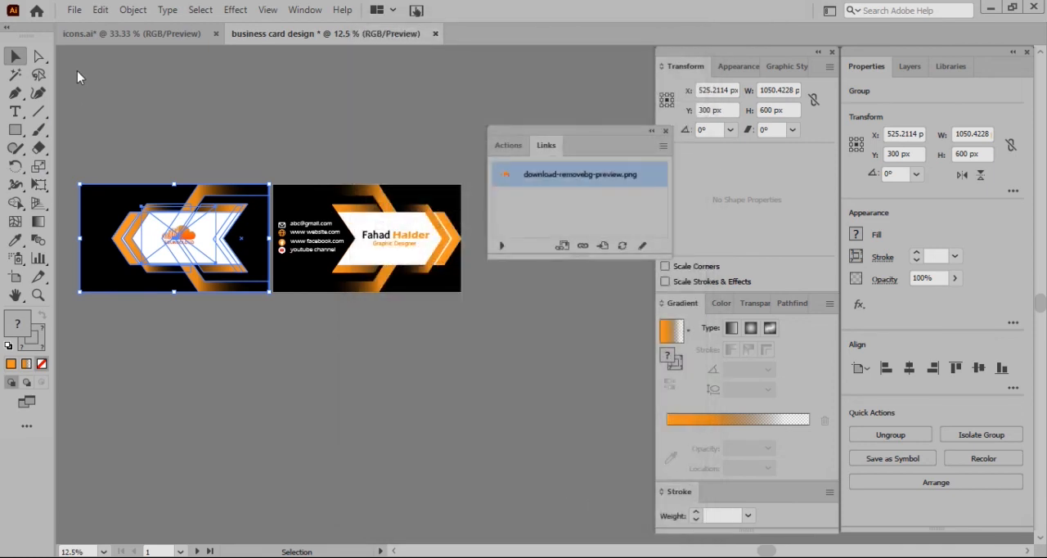
Set up an Export for Screens, naming the first artboard "front side" and the second "back side"
left_click(74, 10)
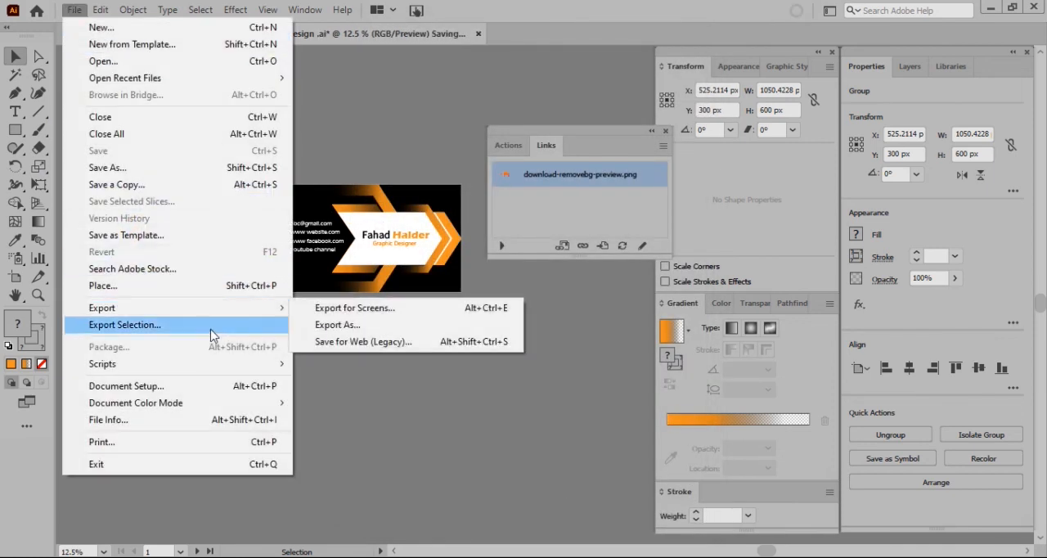
left_click(339, 308)
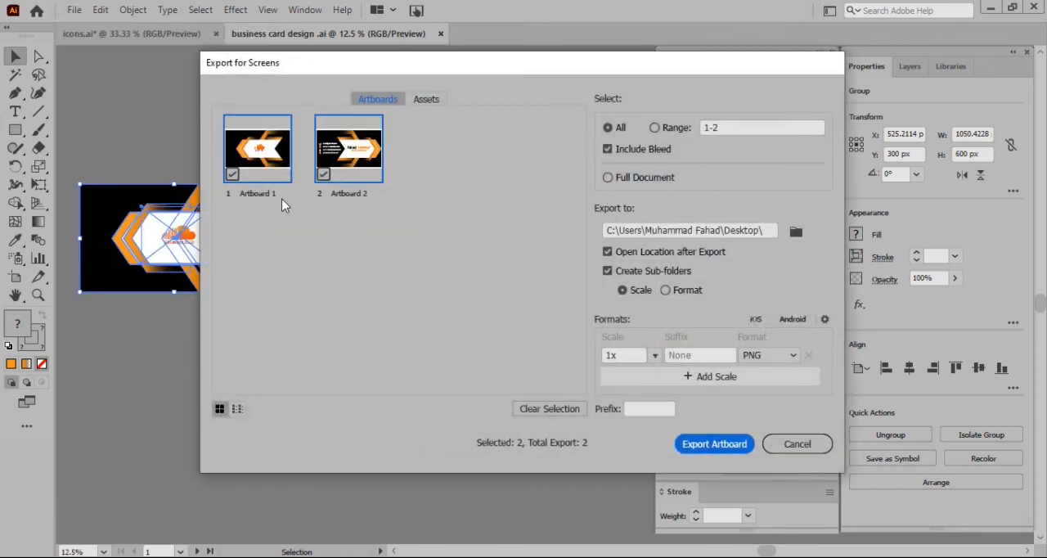
double_click(283, 192)
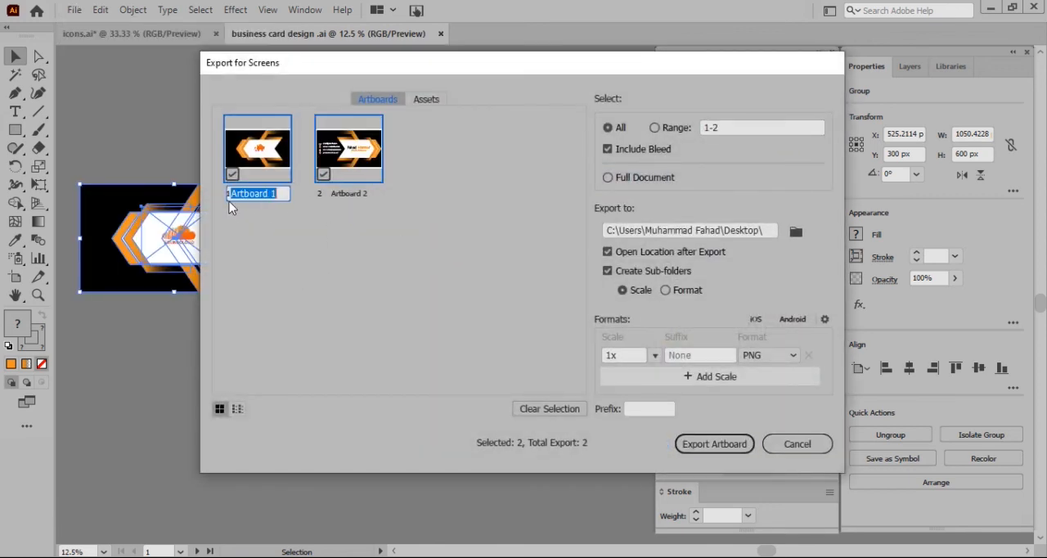
type("front side")
double_click(364, 192)
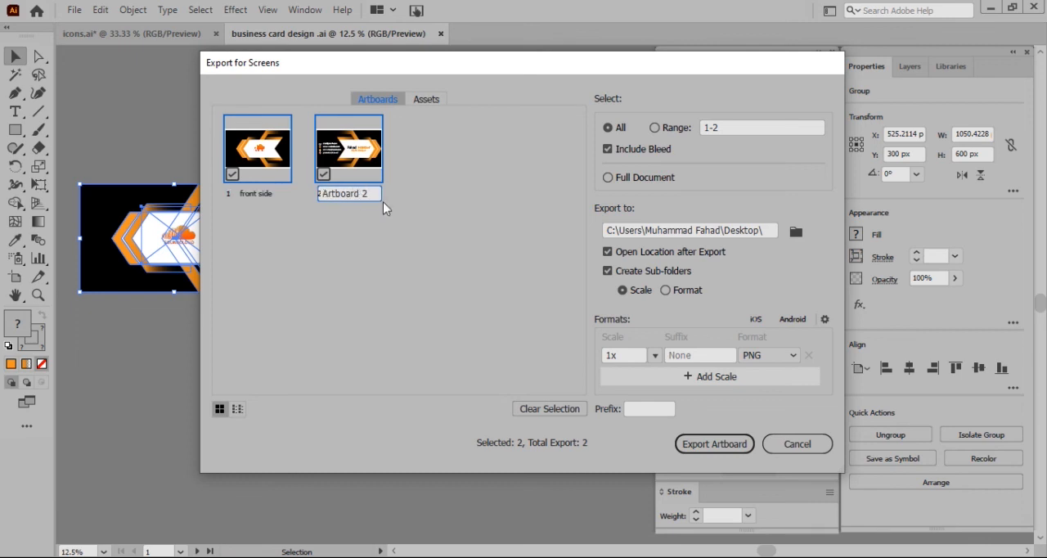
type("back side")
Export both artboards as 1x PNG files to the Desktop and switch to the Desktop folder in File Explorer
left_click(716, 443)
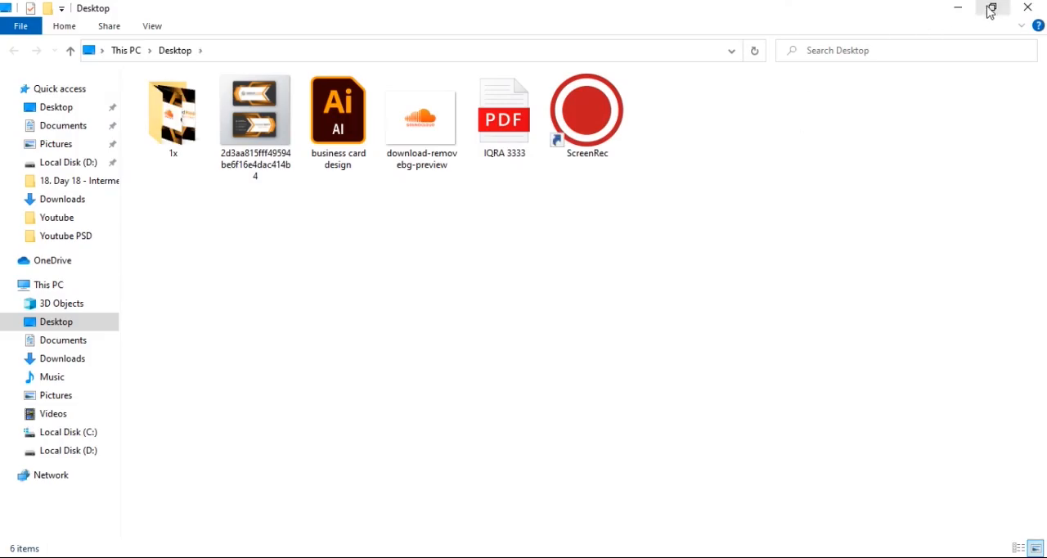
left_click(961, 7)
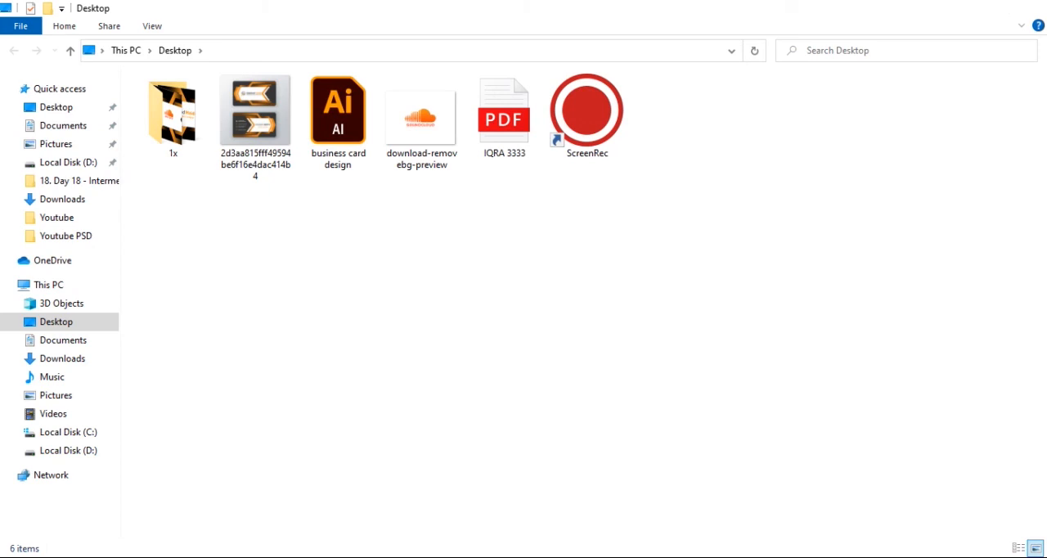